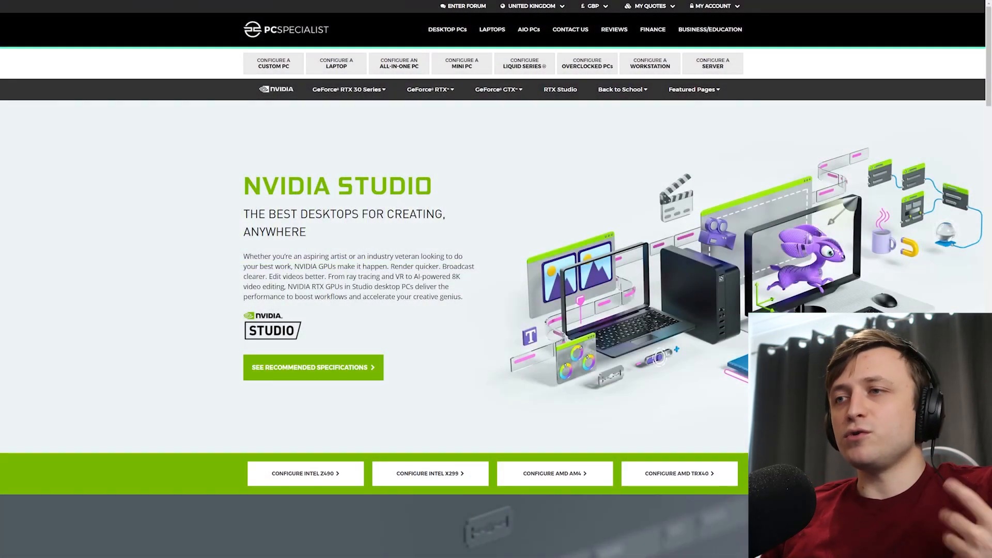
# Step: Look through the NVIDIA Studio page down to the recommended PC specifications
pyautogui.scroll(-6, 927, 78)
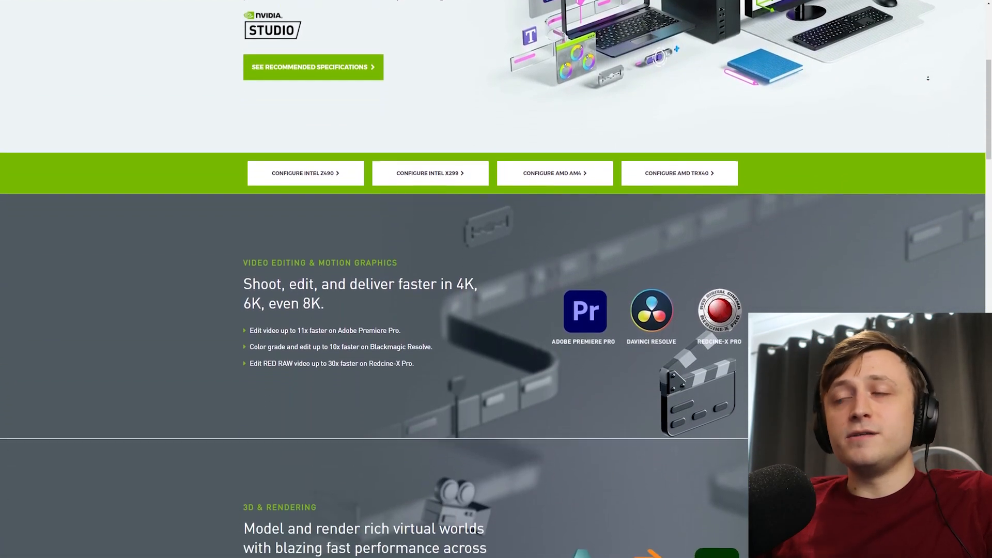
pyautogui.scroll(-6, 928, 78)
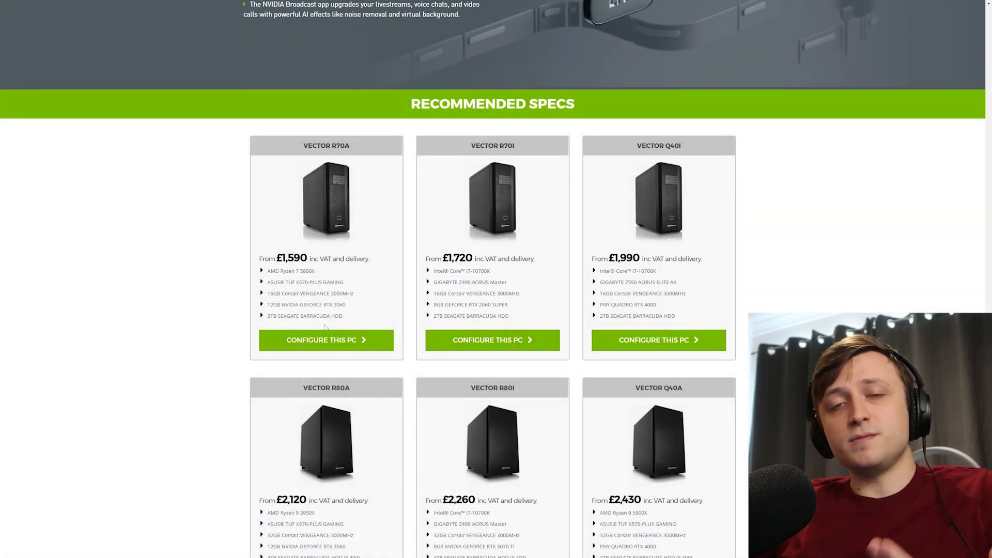
pyautogui.scroll(-5, 655, 340)
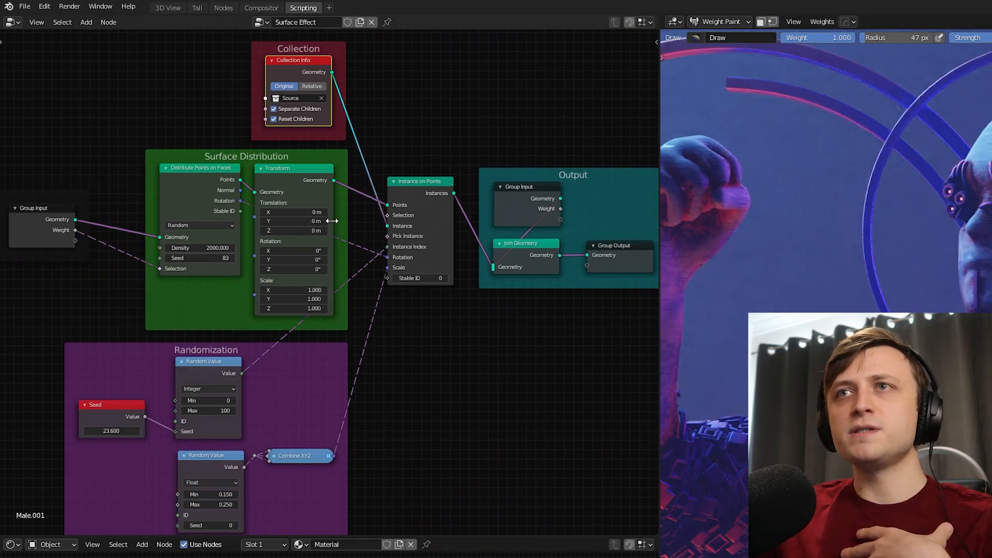
# Step: Switch to Blender and examine the finished Surface Effect node tree and the objects scattered over the rendered character
pyautogui.scroll(2, 304, 196)
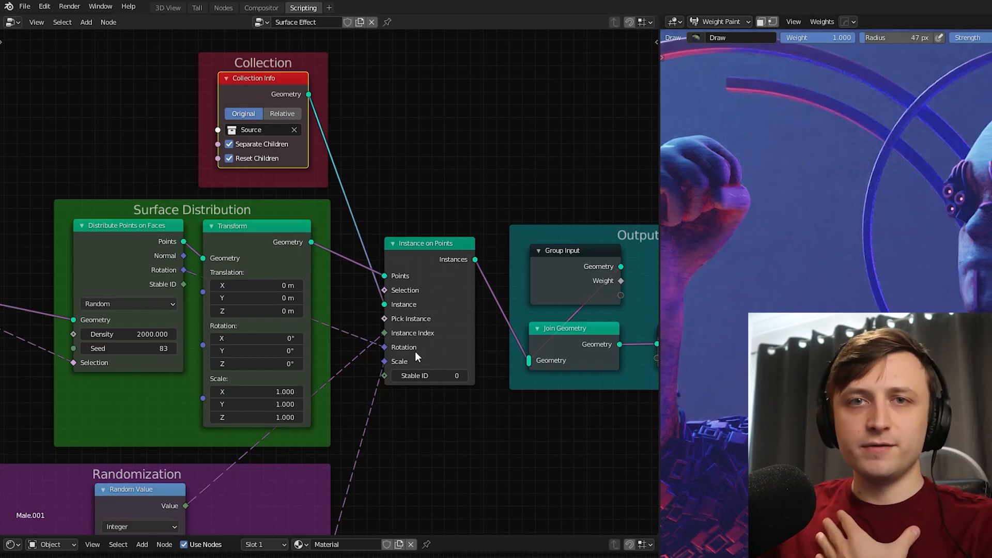
pyautogui.moveTo(439, 449); pyautogui.dragTo(534, 294, button='middle')
pyautogui.moveTo(403, 377); pyautogui.dragTo(423, 295, button='middle')
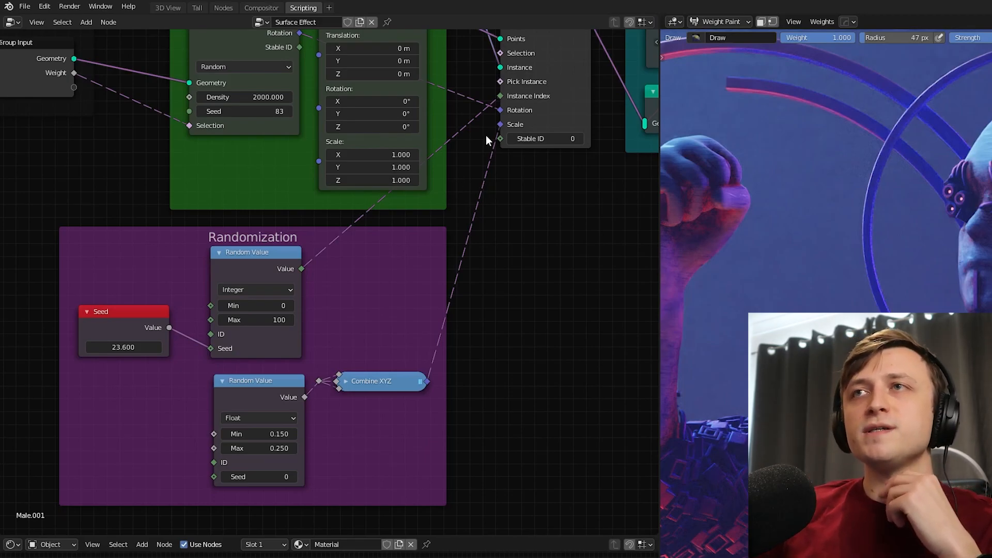
pyautogui.moveTo(484, 136); pyautogui.dragTo(221, 327, button='middle')
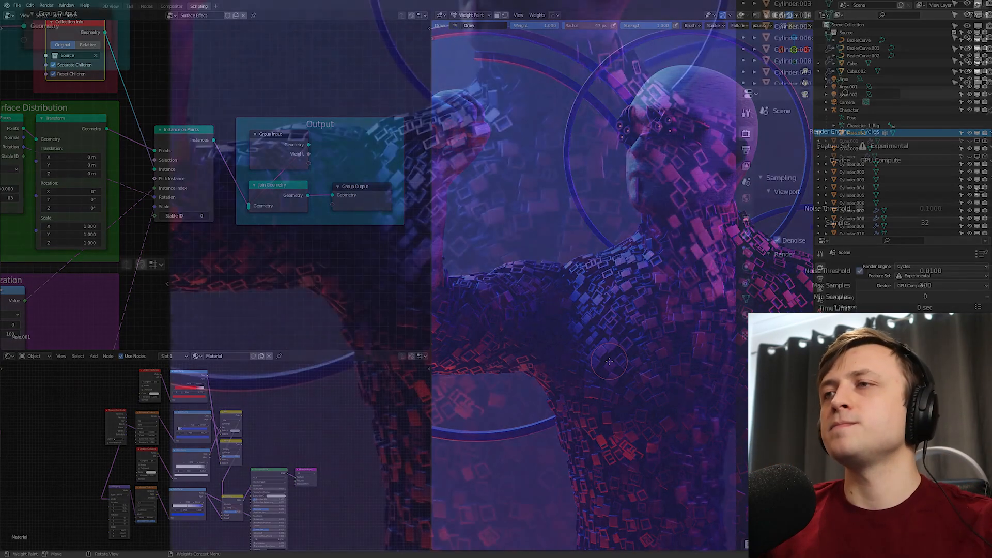
pyautogui.scroll(4, 609, 362)
pyautogui.keyDown('shift'); pyautogui.moveTo(702, 150); pyautogui.dragTo(640, 297, button='middle'); pyautogui.keyUp('shift')
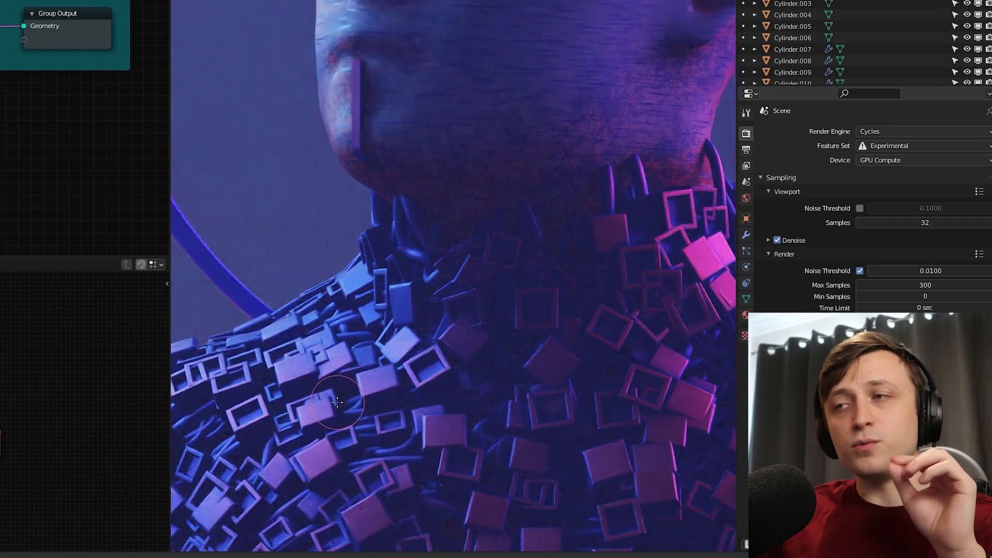
pyautogui.keyDown('shift'); pyautogui.moveTo(338, 402); pyautogui.dragTo(478, 247, button='middle'); pyautogui.keyUp('shift')
pyautogui.scroll(2, 496, 250)
pyautogui.scroll(1, 501, 341)
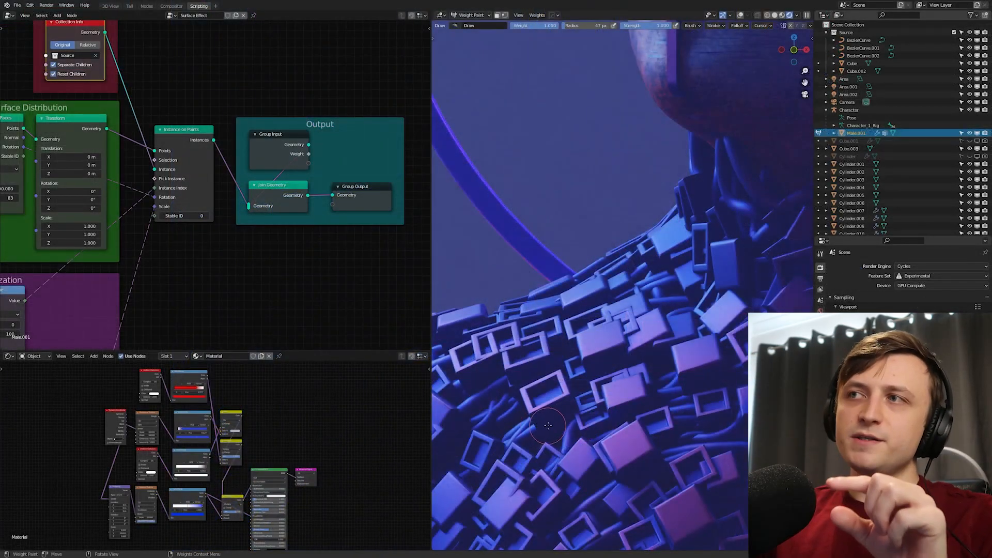
pyautogui.press('KP_0')
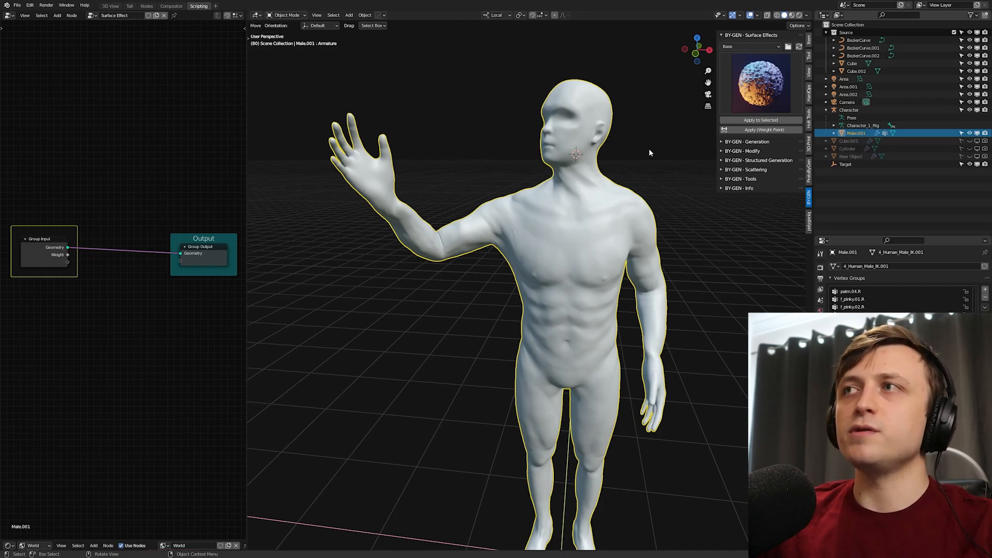
# Step: Choose the Tangle preset from the Base surface effects of BY-GEN for the selected character
pyautogui.click(759, 83)
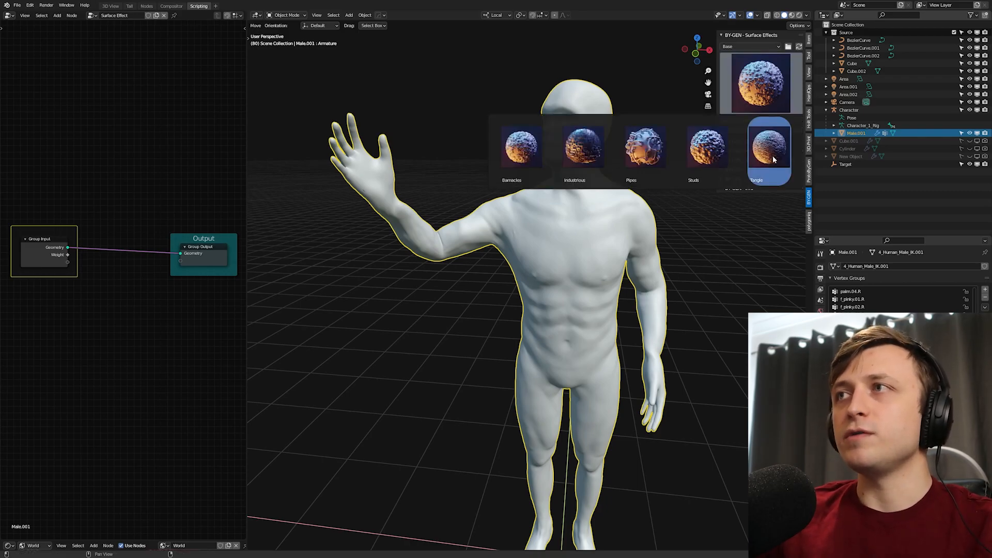
pyautogui.click(773, 160)
pyautogui.click(759, 130)
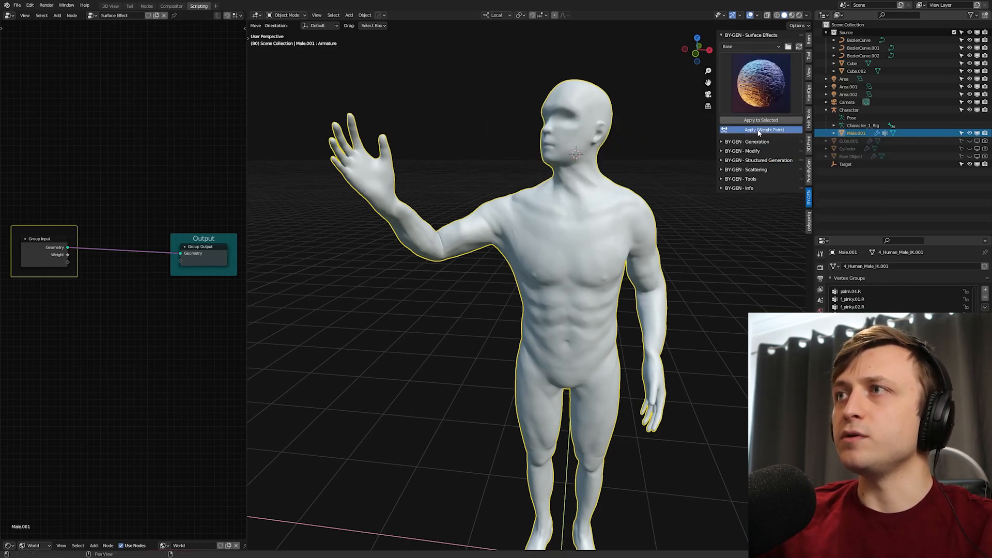
# Step: Create a new geometry node tree on the male character mesh
pyautogui.moveTo(607, 222); pyautogui.dragTo(559, 290, button='middle')
pyautogui.moveTo(558, 289)
pyautogui.mouseDown()
pyautogui.moveTo(569, 248)
pyautogui.moveTo(615, 207)
pyautogui.mouseUp()
pyautogui.moveTo(615, 207); pyautogui.dragTo(459, 269, button='middle')
pyautogui.scroll(1, 85, 429)
pyautogui.moveTo(85, 429); pyautogui.dragTo(136, 408, button='middle')
pyautogui.moveTo(136, 409); pyautogui.dragTo(112, 408)
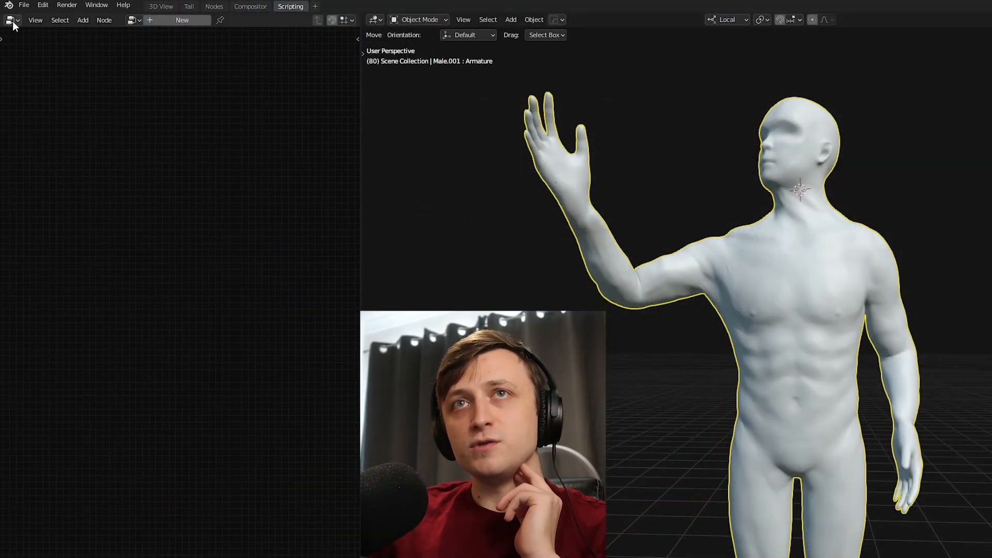
pyautogui.click(13, 22)
pyautogui.press('Escape')
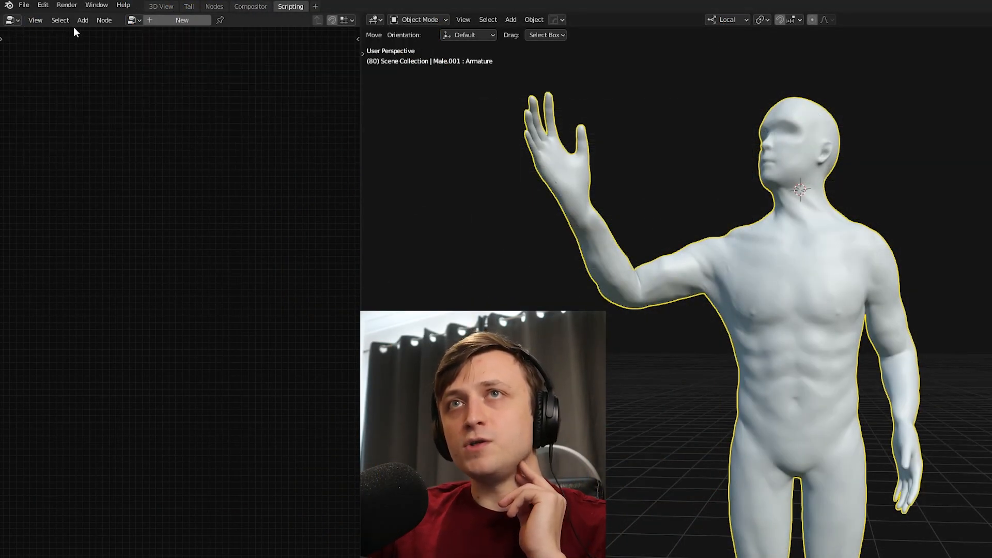
pyautogui.click(168, 21)
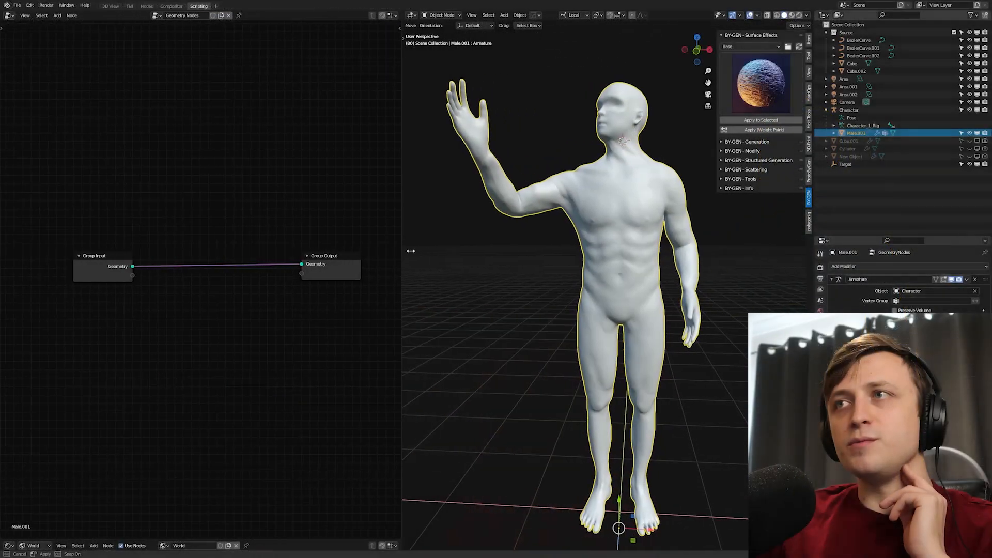
# Step: Enlarge the 3D viewport by hiding its sidebar, and adjust the Group Input node's position
pyautogui.moveTo(406, 255); pyautogui.dragTo(387, 256)
pyautogui.press('n')
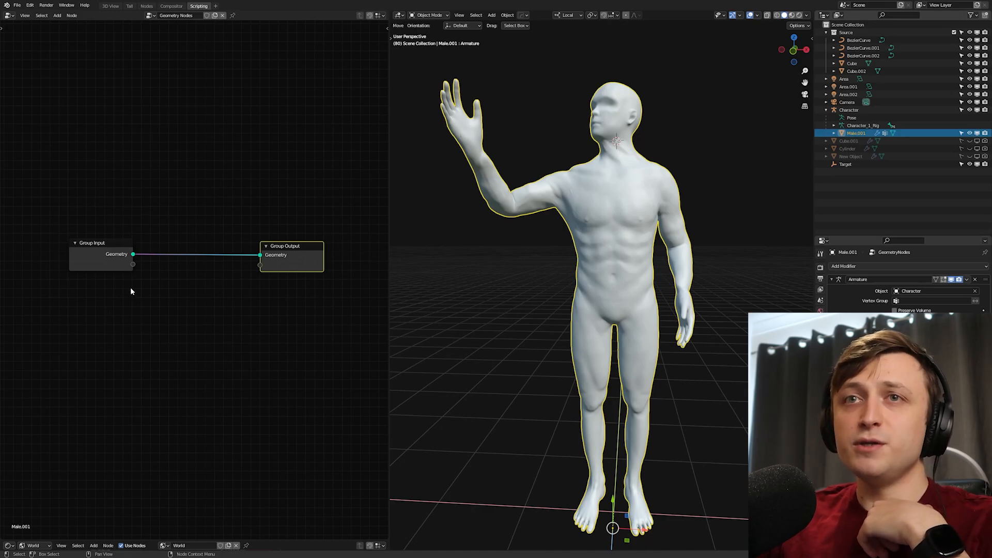
pyautogui.moveTo(102, 246); pyautogui.dragTo(102, 243)
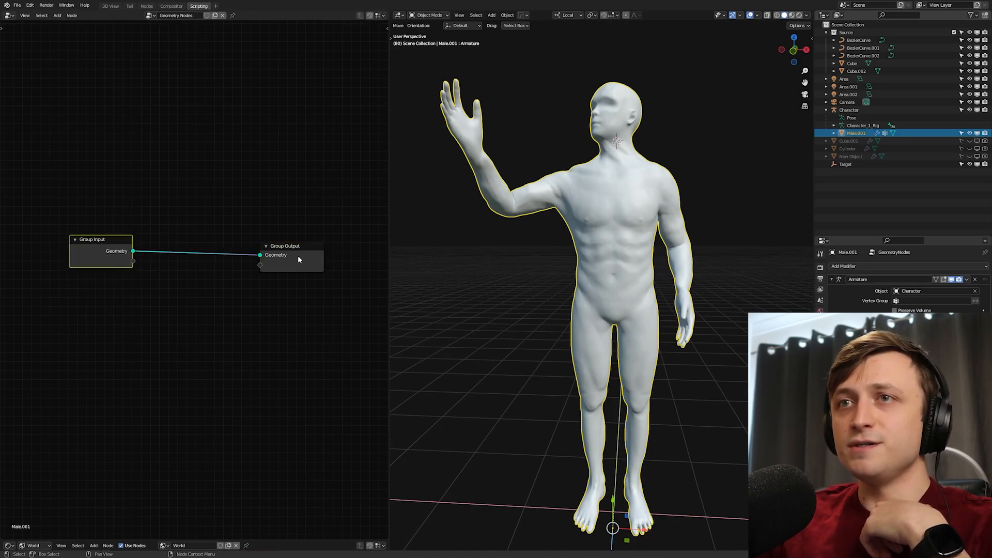
# Step: Insert a Distribute Points on Faces node between Group Input and Group Output
pyautogui.moveTo(609, 274); pyautogui.dragTo(597, 278, button='middle')
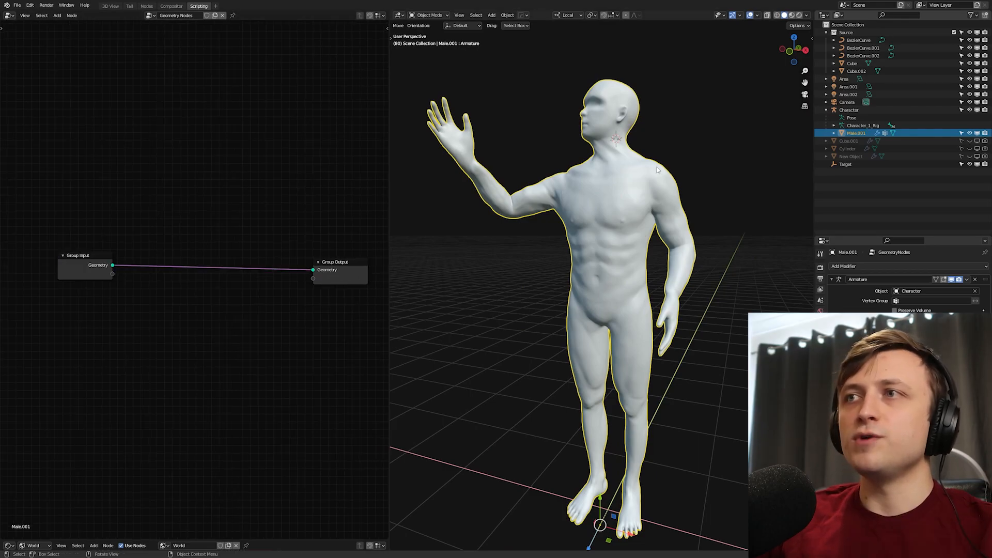
pyautogui.moveTo(553, 252)
pyautogui.mouseDown(button='middle')
pyautogui.moveTo(540, 253)
pyautogui.moveTo(549, 254)
pyautogui.mouseUp(button='middle')
pyautogui.moveTo(157, 220); pyautogui.dragTo(179, 214, button='middle')
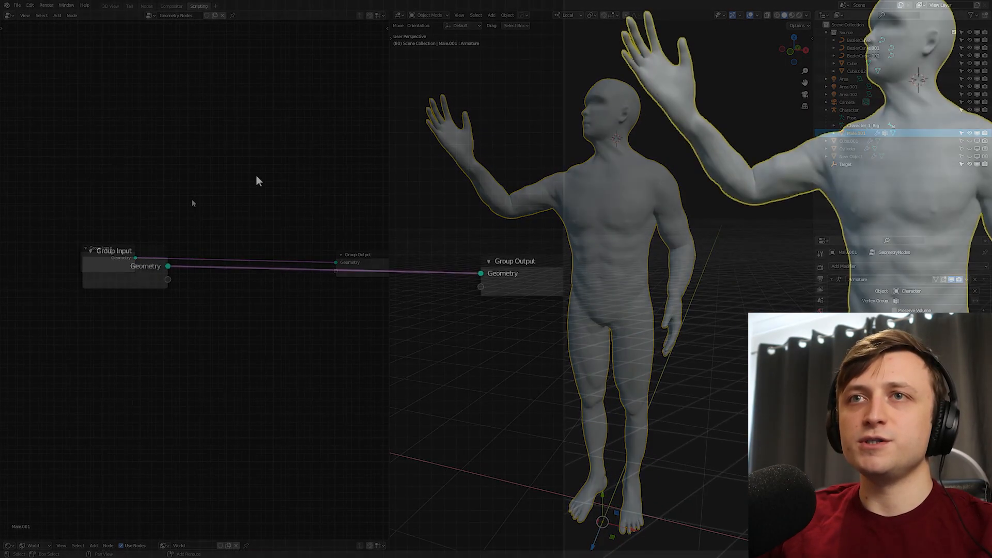
pyautogui.hotkey('shift', 'a')
pyautogui.click(192, 201)
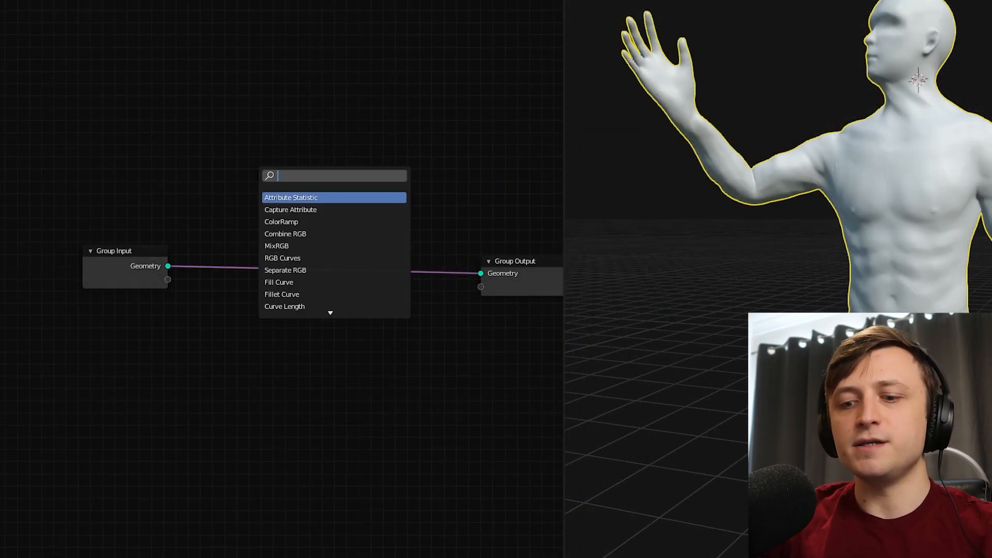
pyautogui.write('distri')
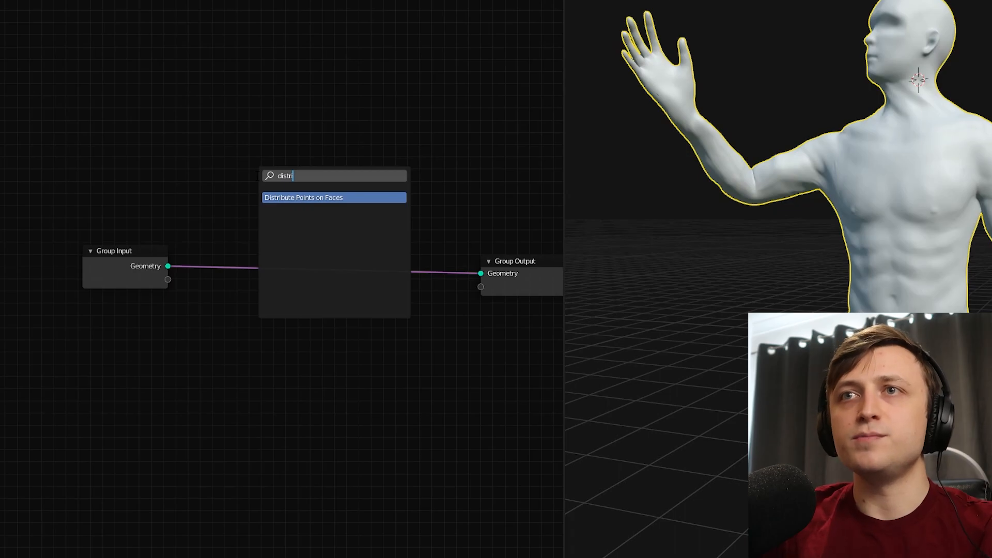
pyautogui.press('Return')
pyautogui.click(227, 195)
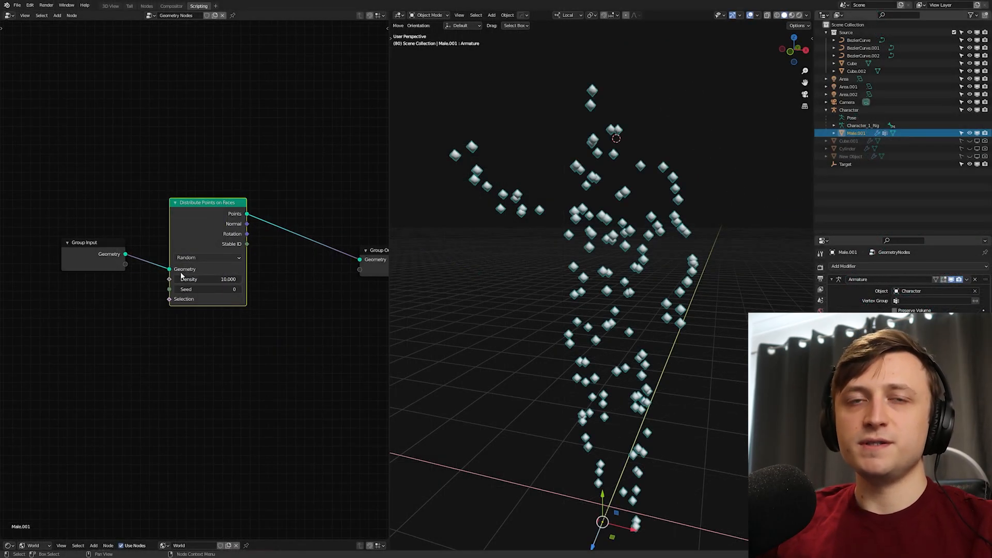
# Step: Raise the point density of the Distribute Points on Faces node to 76.500
pyautogui.moveTo(288, 269); pyautogui.dragTo(266, 272, button='middle')
pyautogui.moveTo(546, 297); pyautogui.dragTo(565, 247, button='middle')
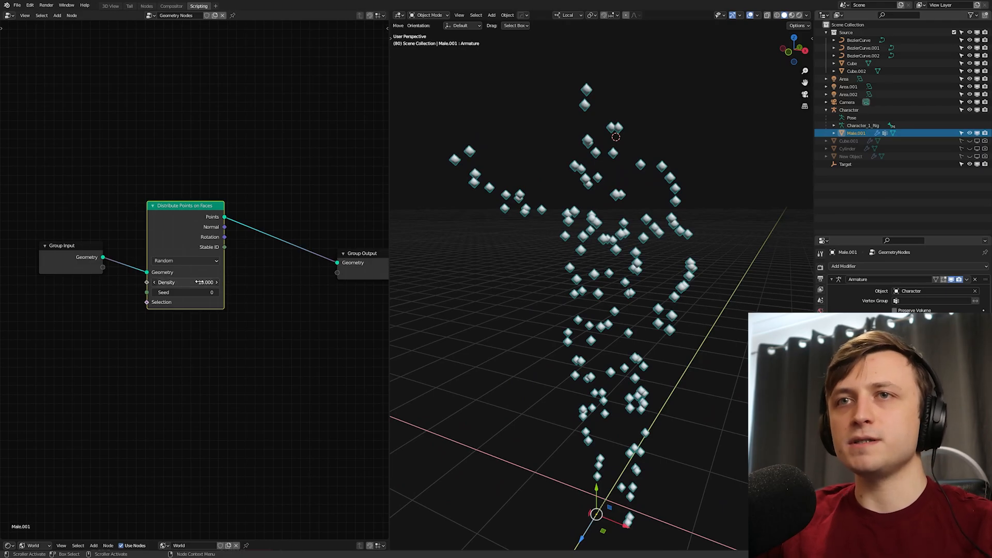
pyautogui.moveTo(186, 282); pyautogui.dragTo(219, 282)
pyautogui.moveTo(547, 279); pyautogui.dragTo(574, 274, button='middle')
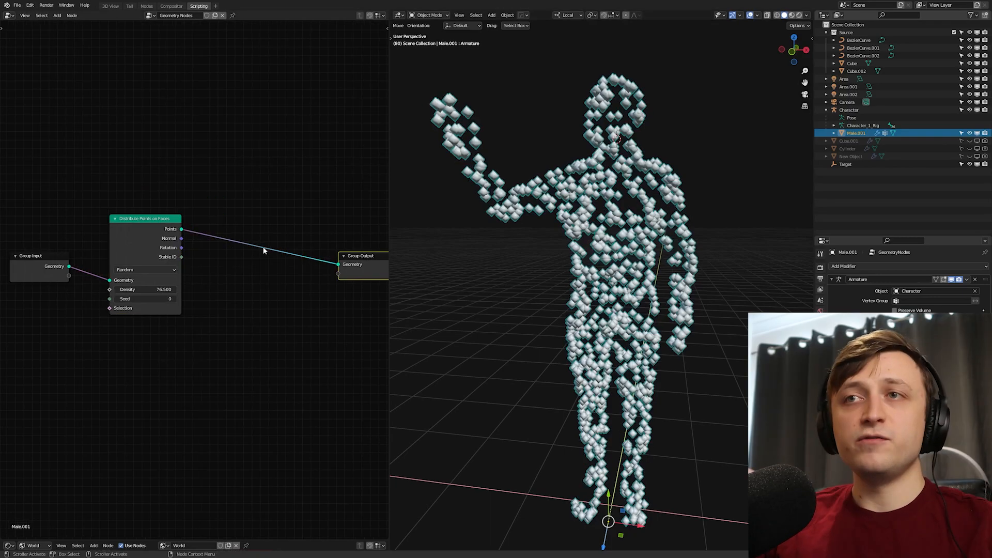
# Step: Insert an Instance on Points node on the link between Distribute Points on Faces and Group Output
pyautogui.hotkey('shift', 'a')
pyautogui.click(282, 179)
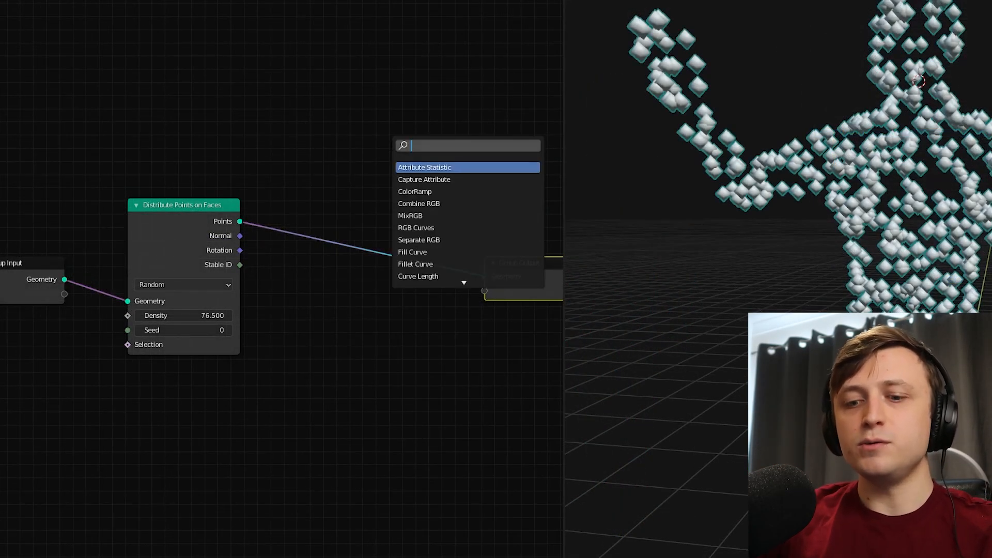
pyautogui.write('instan')
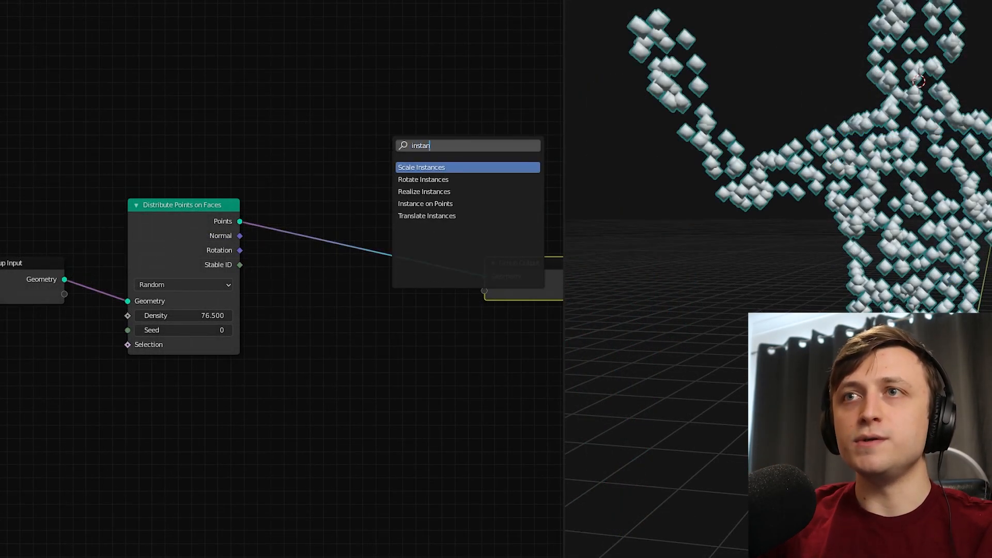
pyautogui.press('Down')
pyautogui.press('Down')
pyautogui.press('Down')
pyautogui.press('Return')
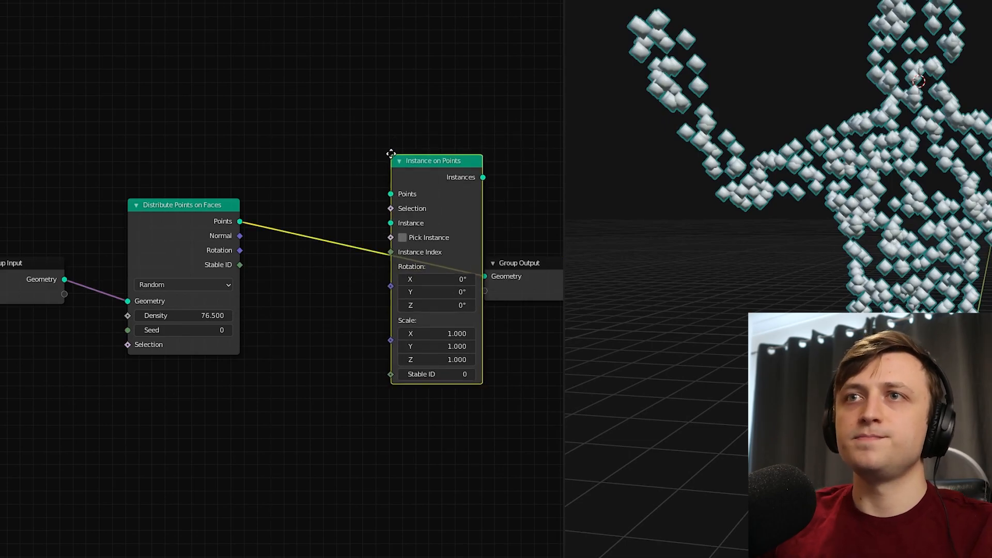
pyautogui.click(311, 164)
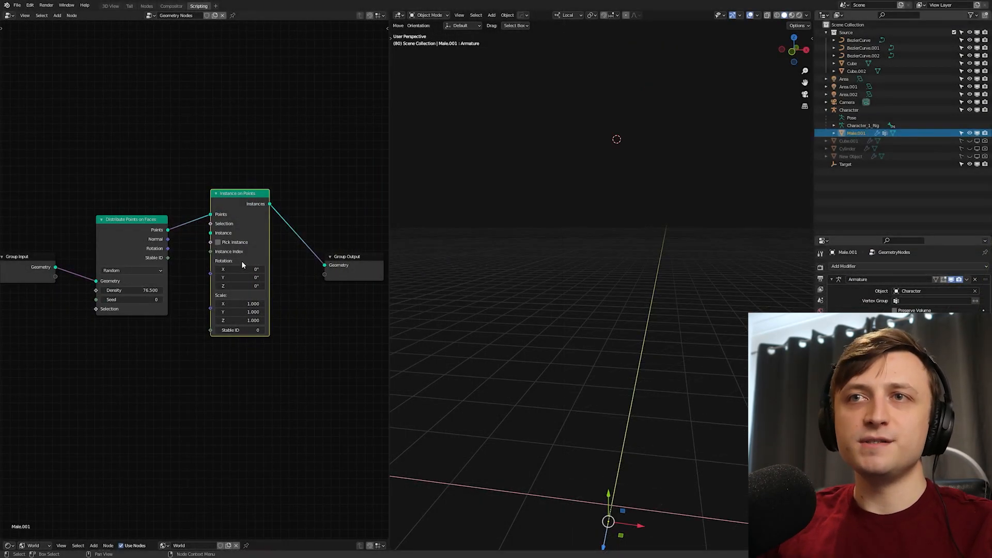
pyautogui.scroll(1, 149, 235)
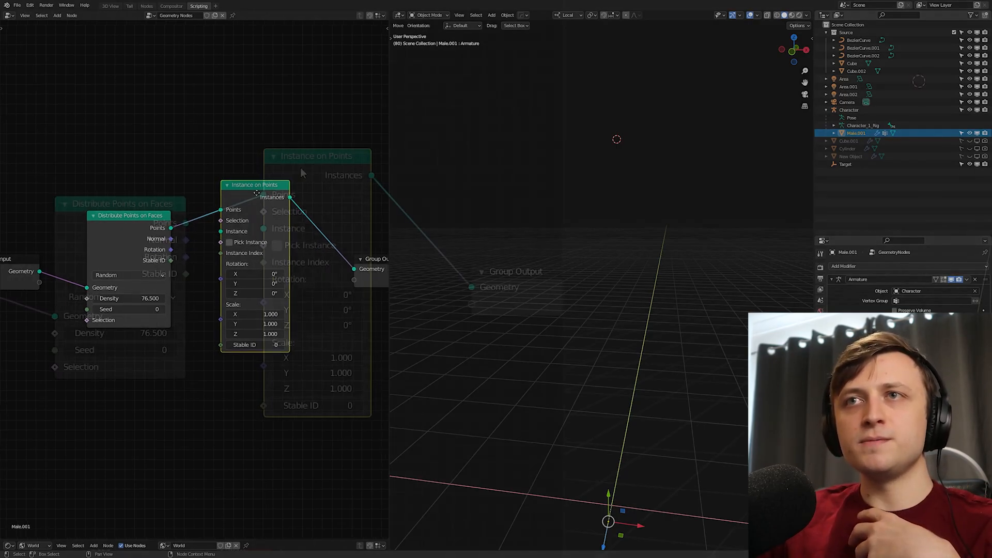
pyautogui.moveTo(222, 231); pyautogui.dragTo(184, 167)
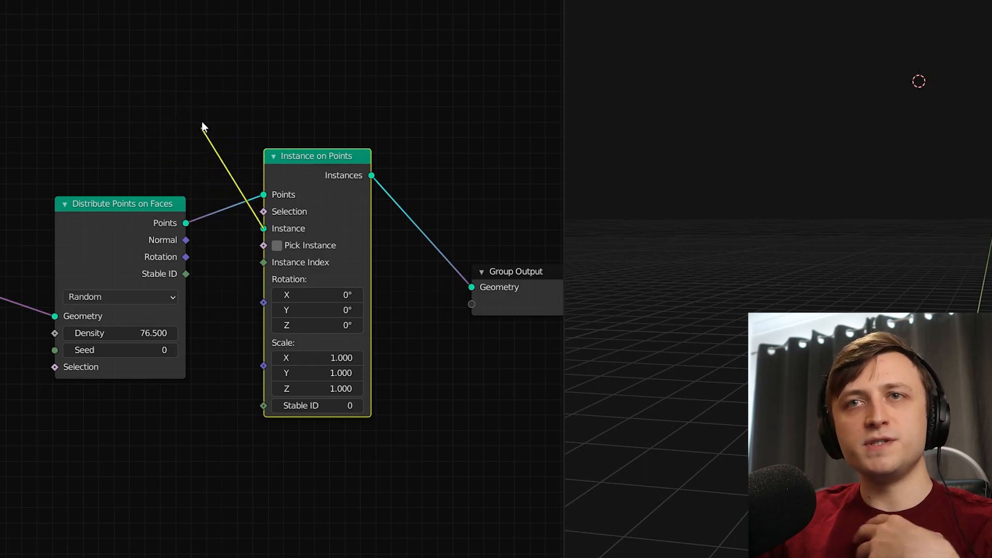
pyautogui.moveTo(203, 127); pyautogui.dragTo(112, 119)
pyautogui.moveTo(377, 202); pyautogui.dragTo(256, 172, button='middle')
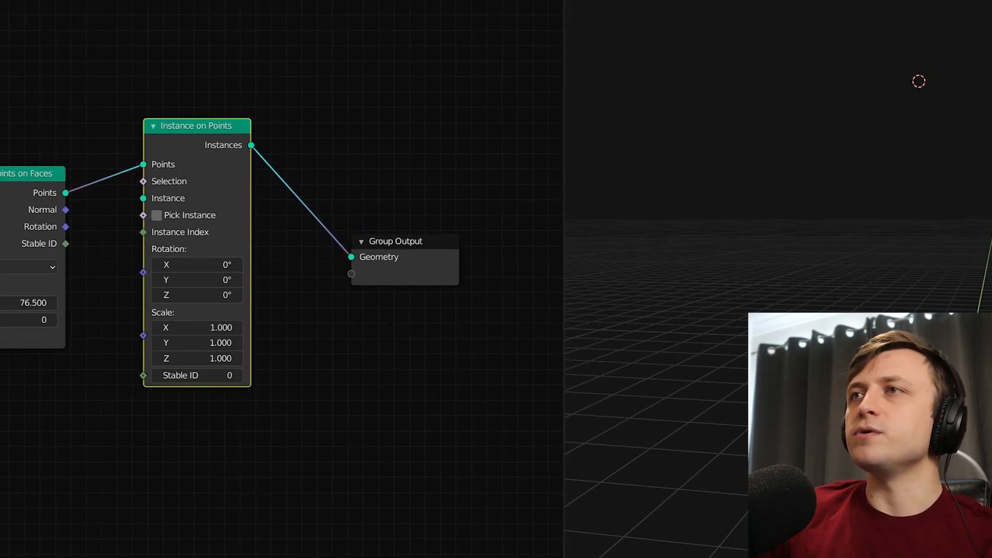
# Step: Select the three Bezier curves of the Source collection and move them together to a new spot in the scene
pyautogui.moveTo(703, 470); pyautogui.dragTo(607, 388)
pyautogui.press('g')
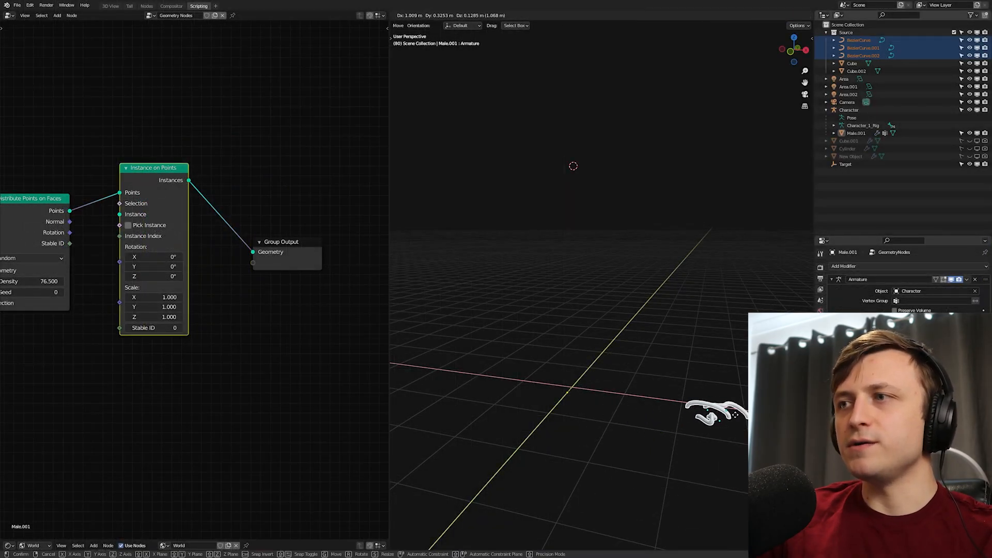
pyautogui.click(671, 416)
pyautogui.keyDown('shift'); pyautogui.moveTo(671, 417); pyautogui.dragTo(707, 393, button='middle'); pyautogui.keyUp('shift')
pyautogui.scroll(2, 623, 382)
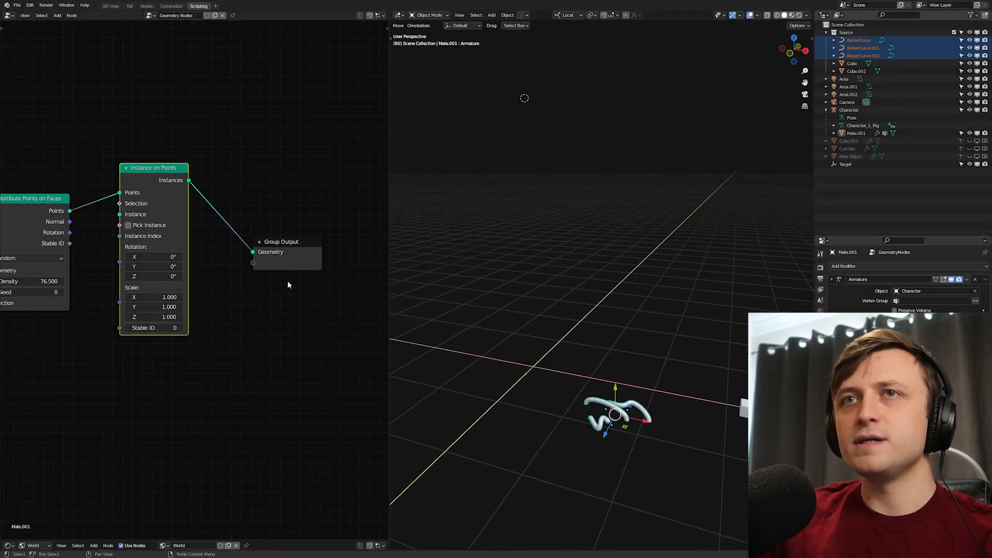
# Step: Add an Object Info node above the Distribute Points on Faces node
pyautogui.hotkey('shift', 'a')
pyautogui.click(151, 75)
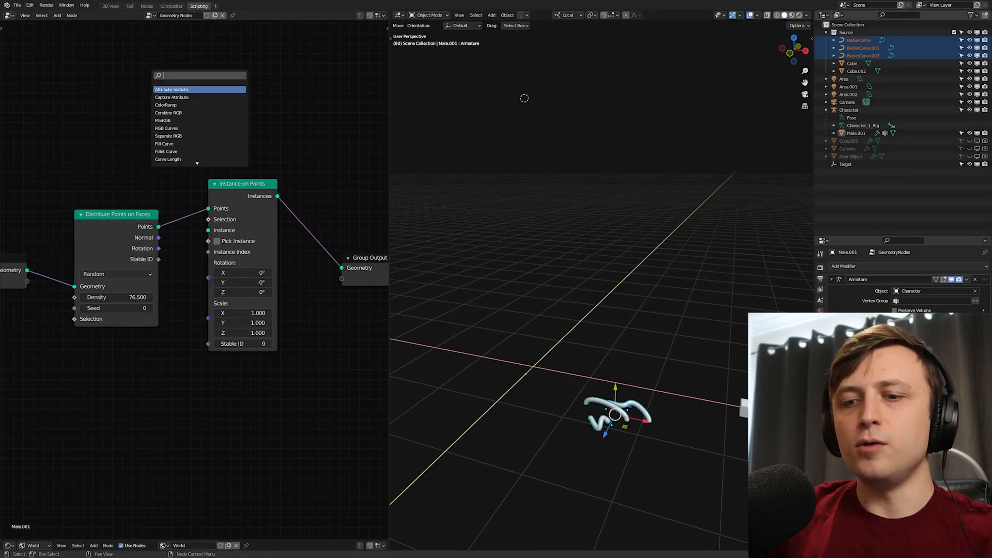
pyautogui.write('obj')
pyautogui.press('Return')
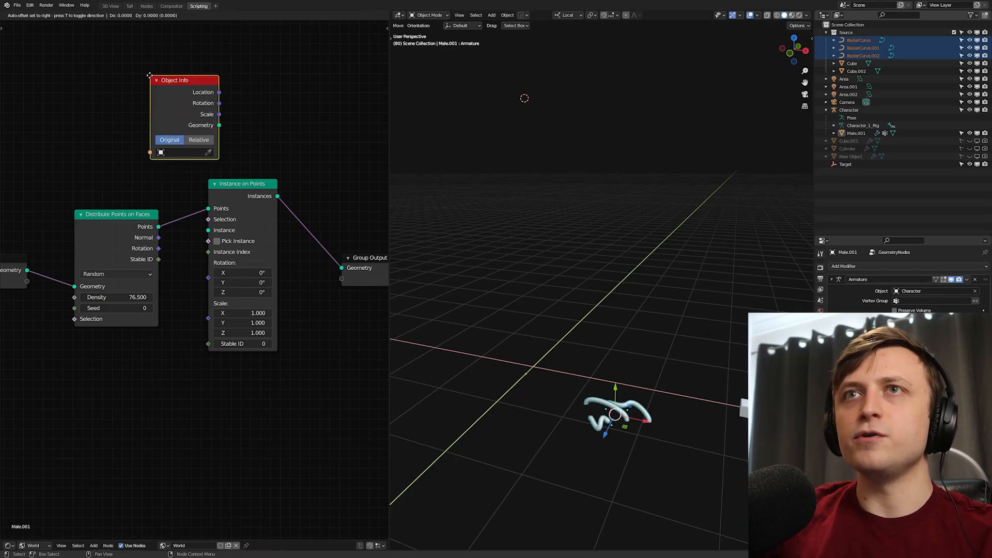
pyautogui.click(119, 79)
pyautogui.moveTo(147, 157); pyautogui.dragTo(107, 144, button='middle')
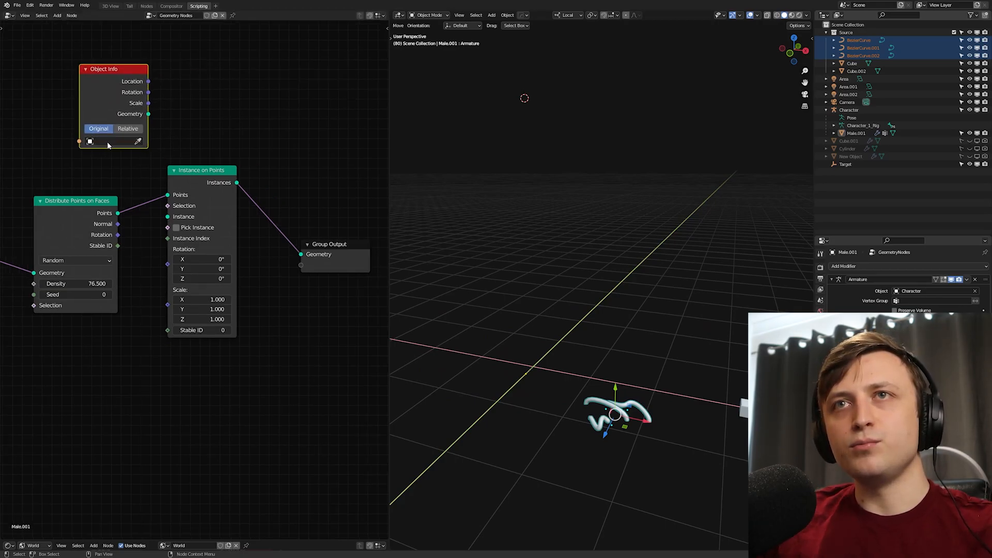
# Step: Pick the cube as the Object Info node's object and link its Geometry to the Instance input of Instance on Points
pyautogui.press('e')
pyautogui.click(747, 409)
pyautogui.moveTo(144, 154); pyautogui.dragTo(154, 164, button='middle')
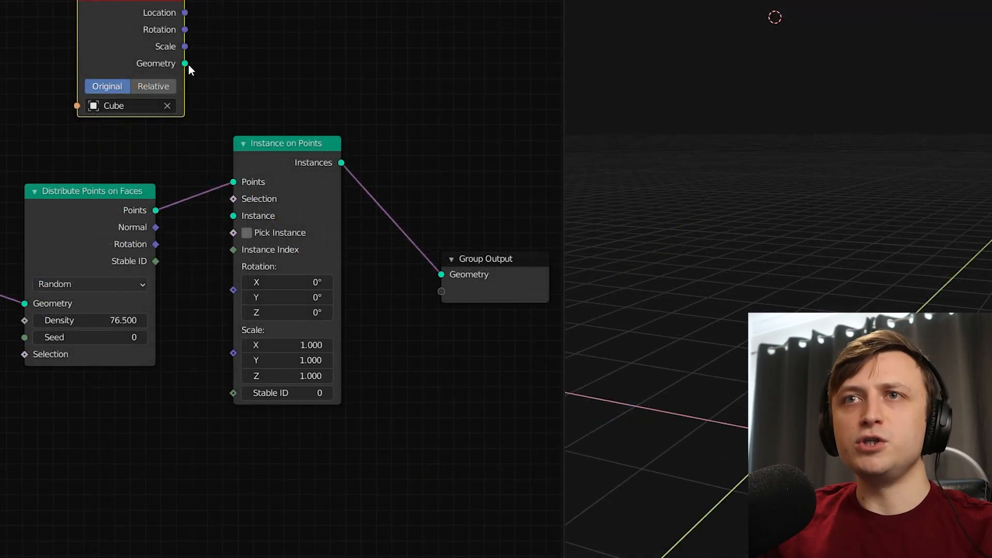
pyautogui.moveTo(159, 123); pyautogui.dragTo(178, 226)
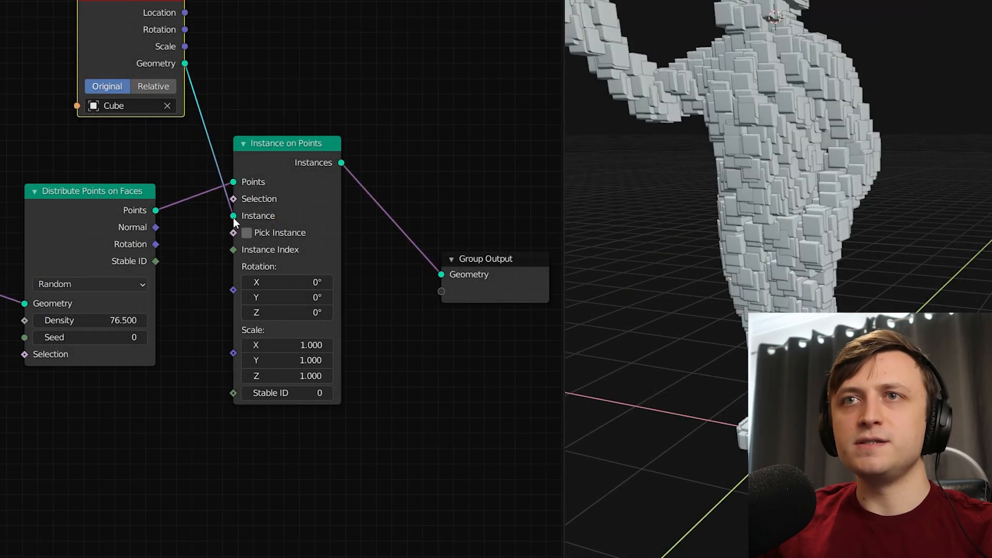
pyautogui.moveTo(521, 253); pyautogui.dragTo(591, 294, button='middle')
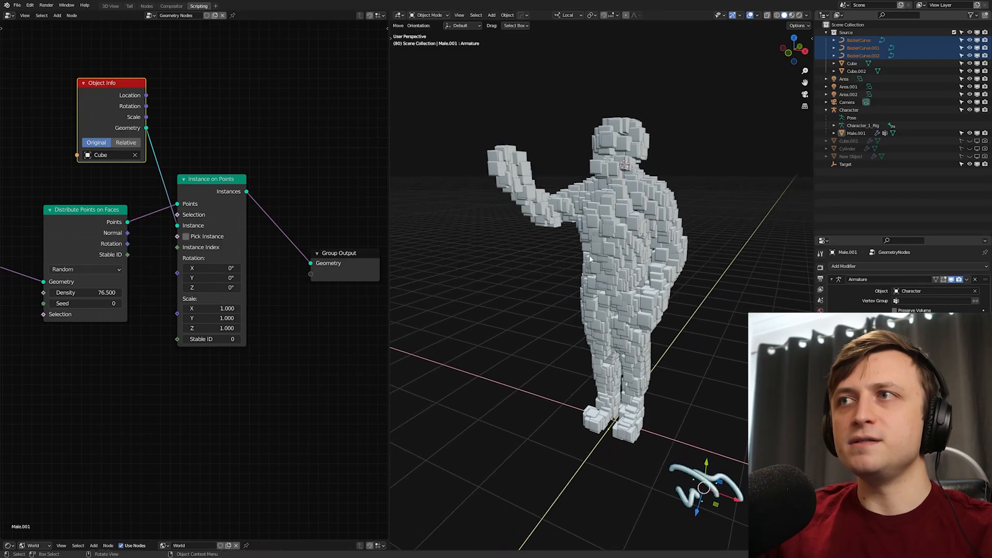
pyautogui.scroll(2, 595, 274)
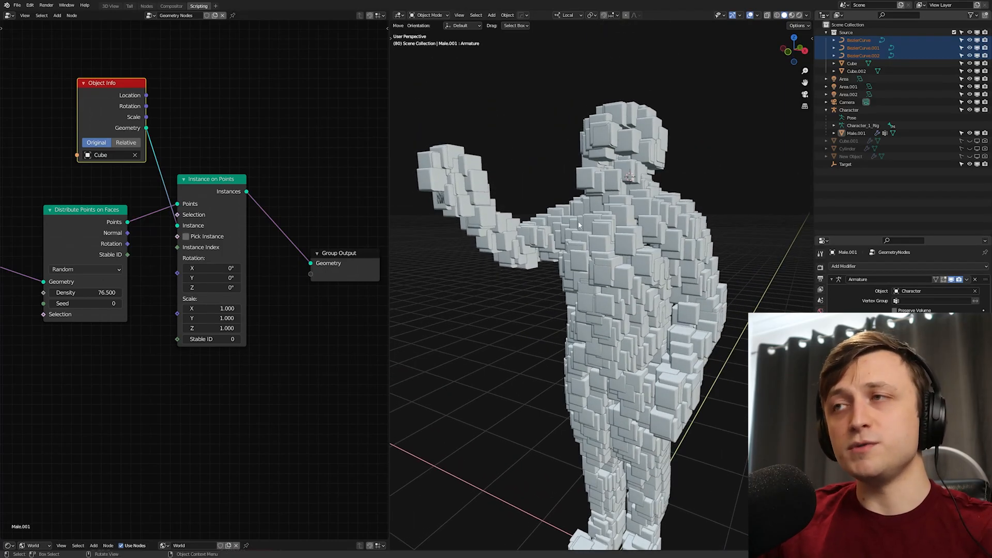
# Step: Try an instance scale of 0.190 on X, 0.200 on Y and 2.290 on Z, and undo it
pyautogui.moveTo(226, 306); pyautogui.dragTo(233, 290, button='middle')
pyautogui.moveTo(232, 292); pyautogui.dragTo(253, 312)
pyautogui.moveTo(553, 325)
pyautogui.mouseDown(button='middle')
pyautogui.moveTo(581, 329)
pyautogui.moveTo(538, 316)
pyautogui.moveTo(547, 336)
pyautogui.moveTo(556, 333)
pyautogui.mouseUp(button='middle')
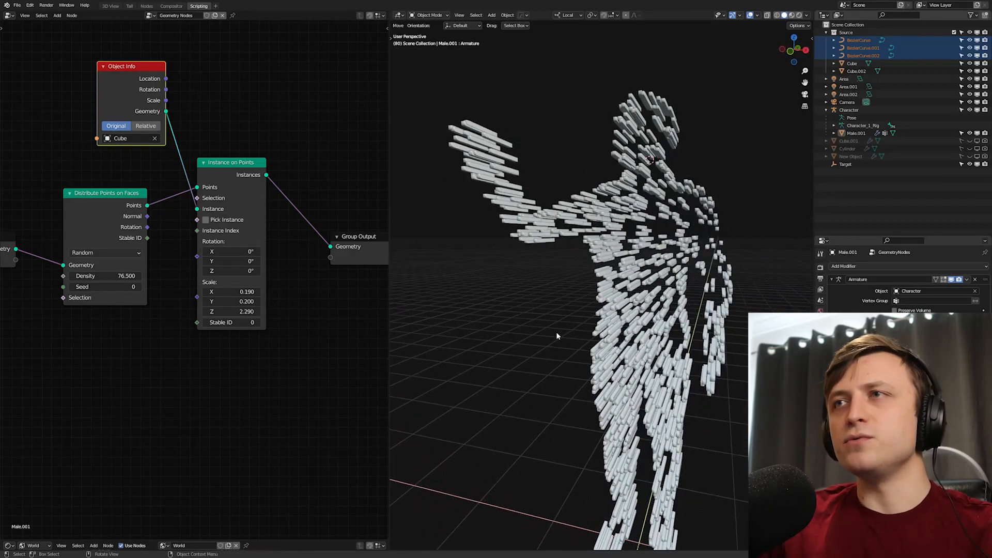
pyautogui.hotkey('ctrl', 'z')
pyautogui.hotkey('ctrl', 'z')
pyautogui.hotkey('ctrl', 'z')
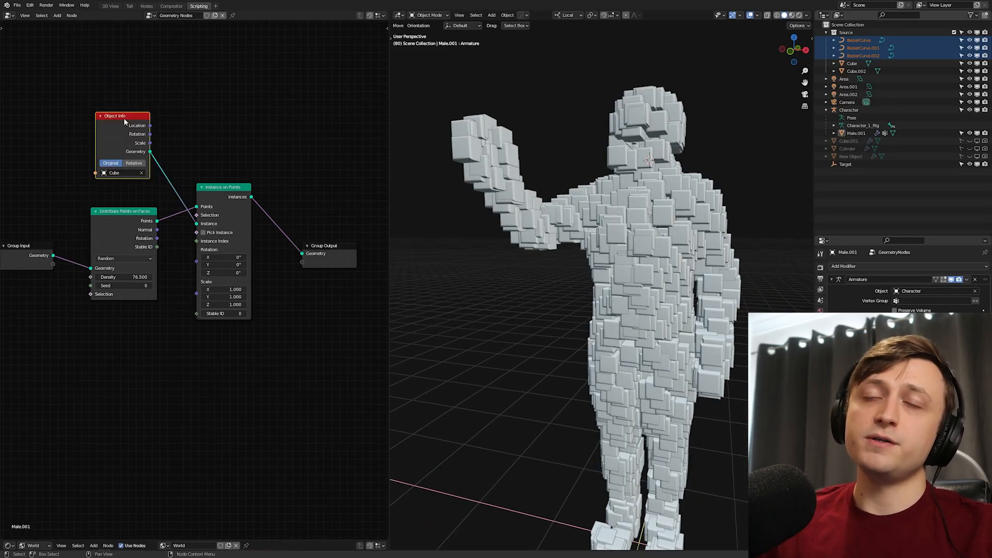
# Step: Replace the Object Info node with a Collection Info node above Distribute Points on Faces
pyautogui.scroll(3, 123, 118)
pyautogui.moveTo(144, 119); pyautogui.dragTo(154, 118)
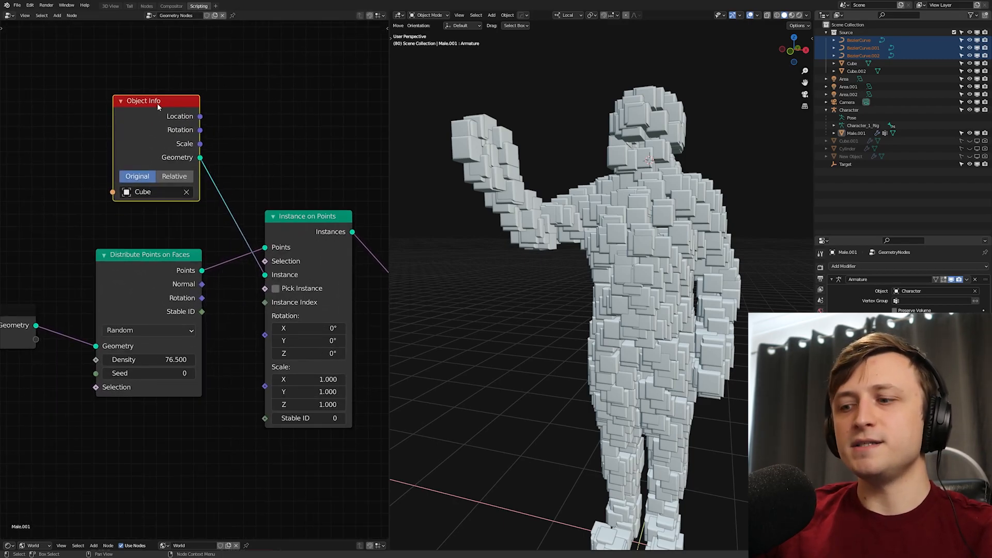
pyautogui.press('Delete')
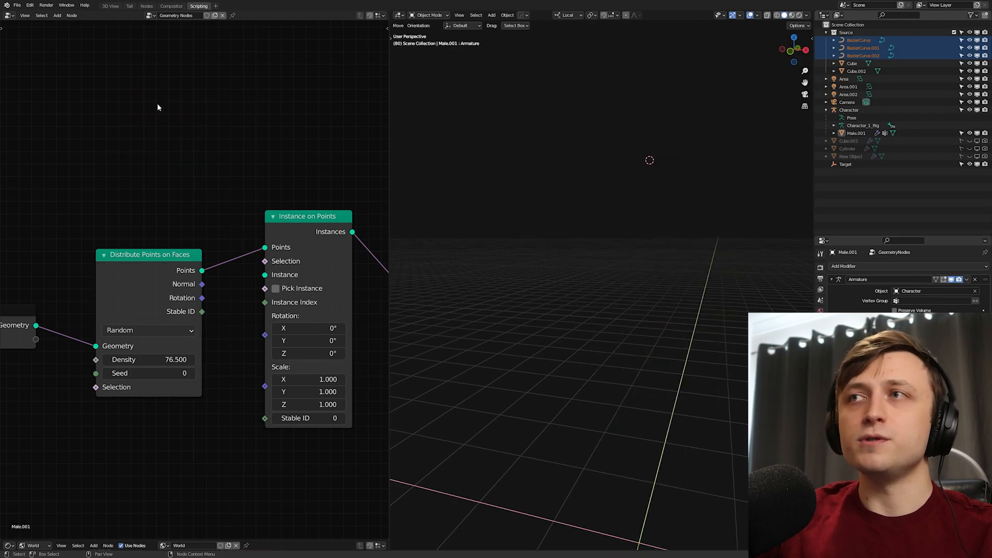
pyautogui.hotkey('shift', 'a')
pyautogui.write('colle')
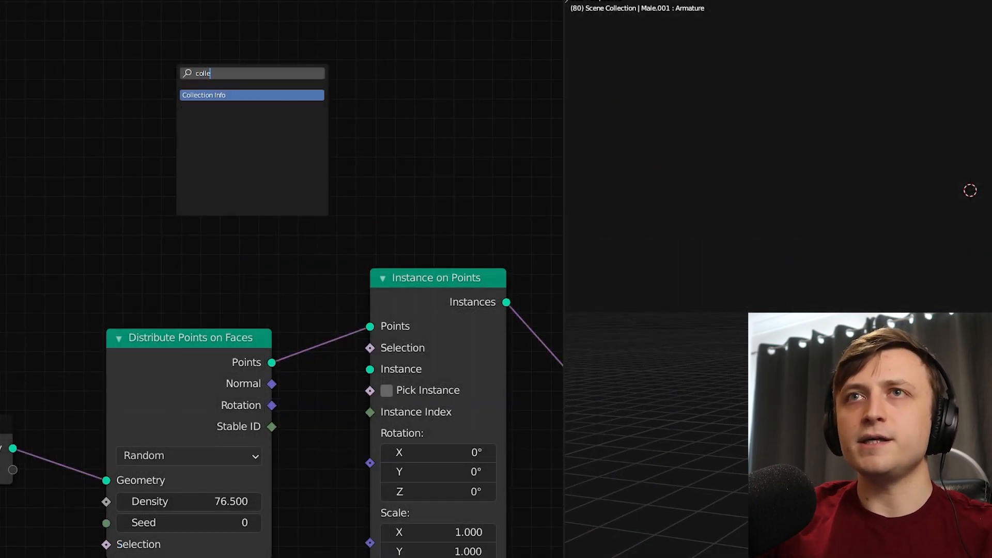
pyautogui.press('Return')
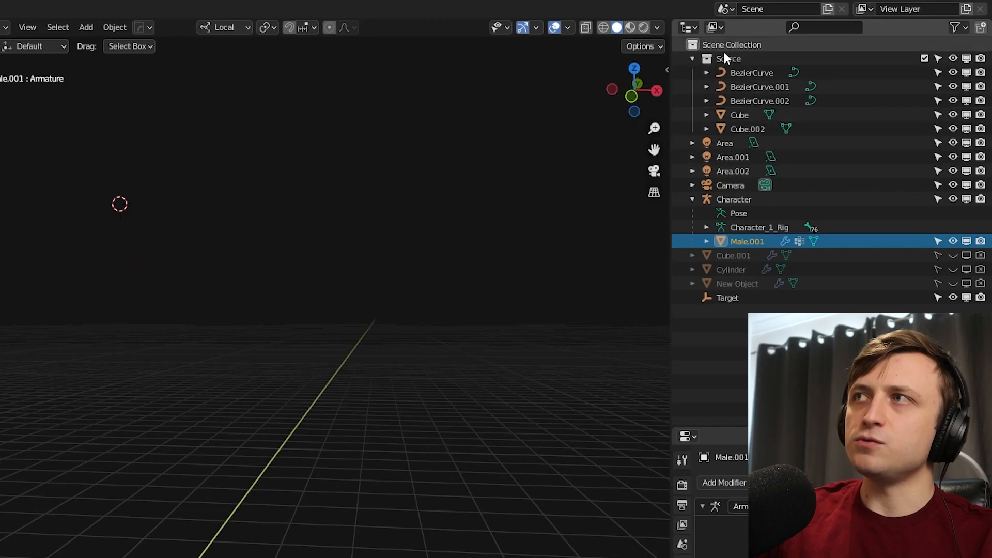
# Step: Set the Collection Info node to the Source collection and link its Geometry to the Instance input of Instance on Points
pyautogui.scroll(3, 587, 405)
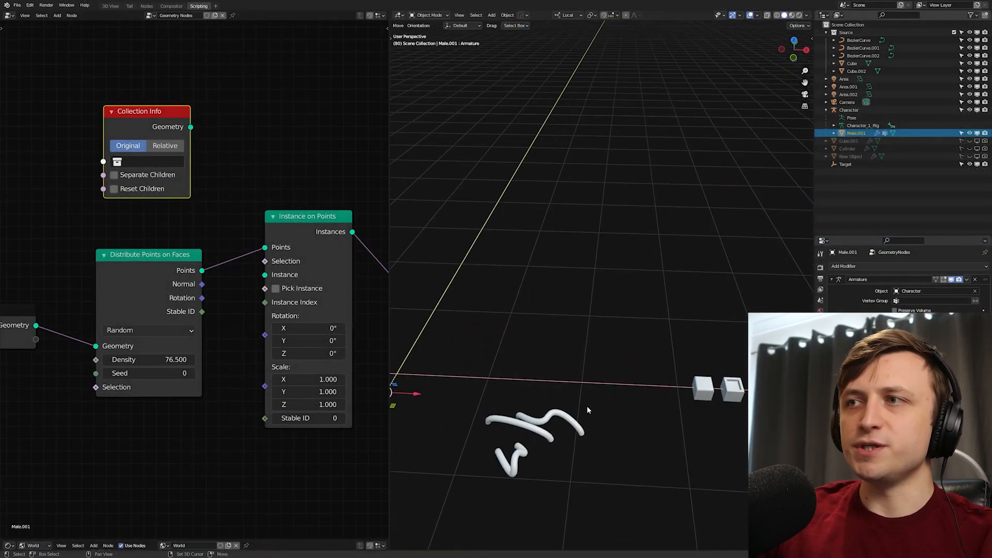
pyautogui.keyDown('shift'); pyautogui.moveTo(587, 410); pyautogui.dragTo(589, 346, button='middle'); pyautogui.keyUp('shift')
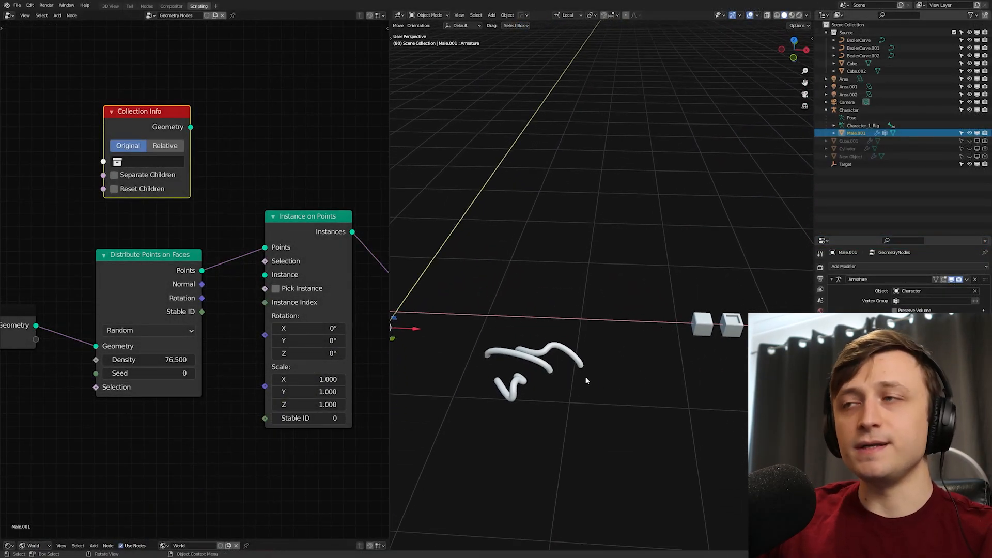
pyautogui.click(147, 162)
pyautogui.click(155, 178)
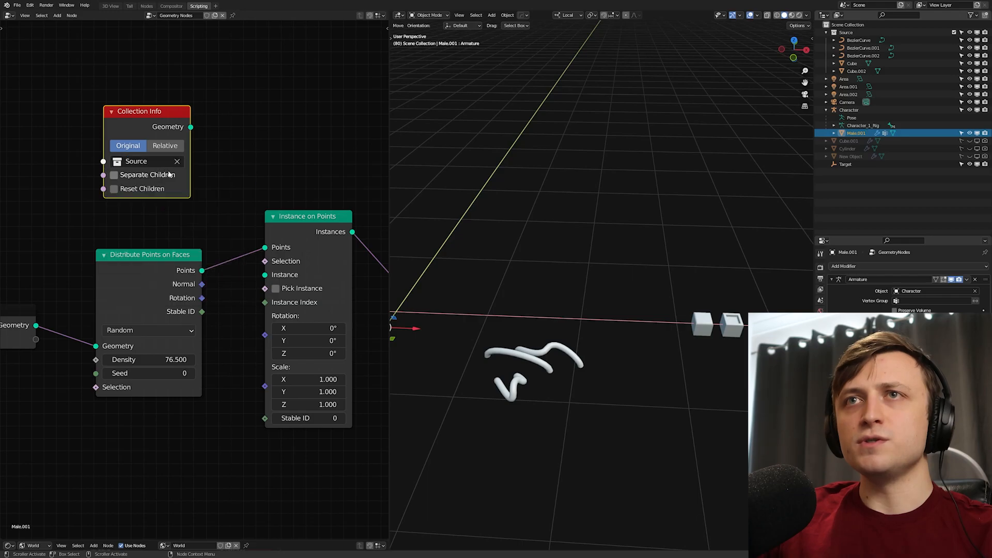
pyautogui.scroll(-1, 194, 278)
pyautogui.moveTo(531, 211); pyautogui.dragTo(547, 258, button='middle')
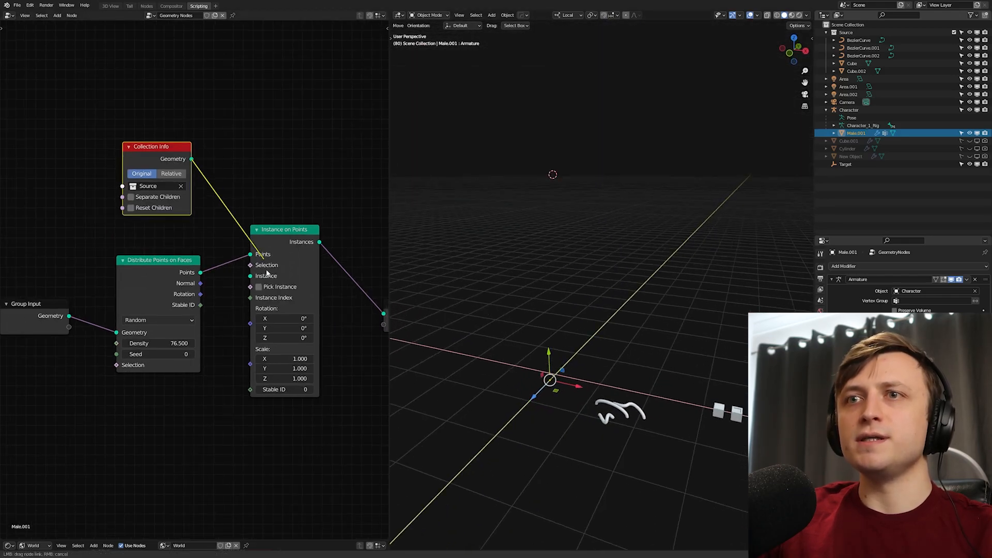
pyautogui.moveTo(253, 277); pyautogui.dragTo(251, 275)
# Step: Enable Separate Children and Reset Children on the Collection Info node
pyautogui.moveTo(522, 248); pyautogui.dragTo(631, 279, button='middle')
pyautogui.scroll(2, 588, 241)
pyautogui.scroll(-2, 587, 242)
pyautogui.hotkey('alt', 'a')
pyautogui.scroll(2, 586, 248)
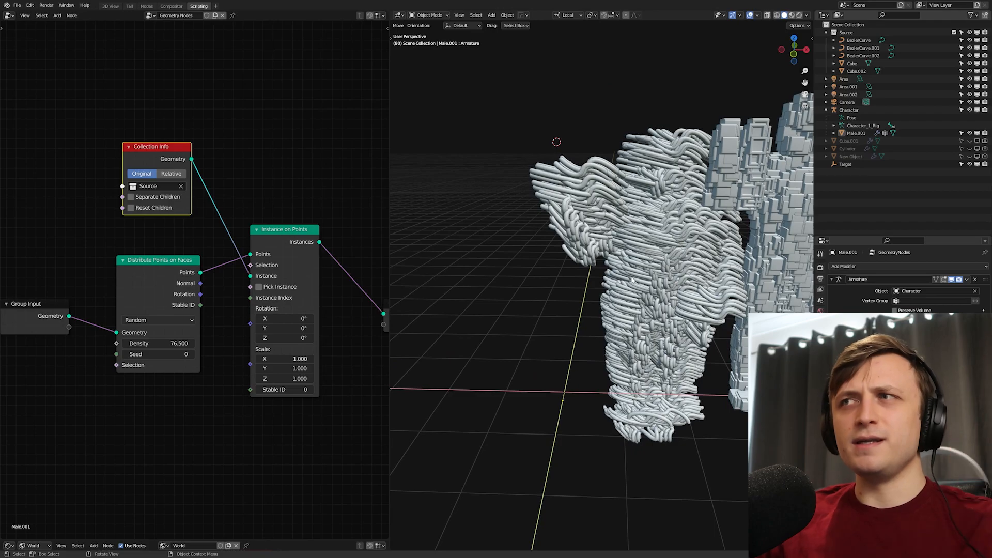
pyautogui.scroll(1, 255, 245)
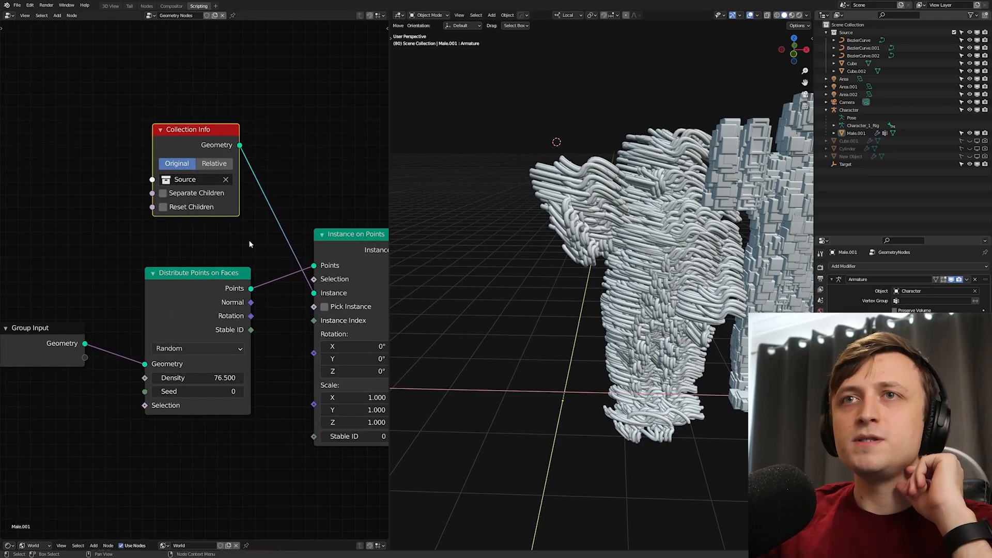
pyautogui.click(164, 207)
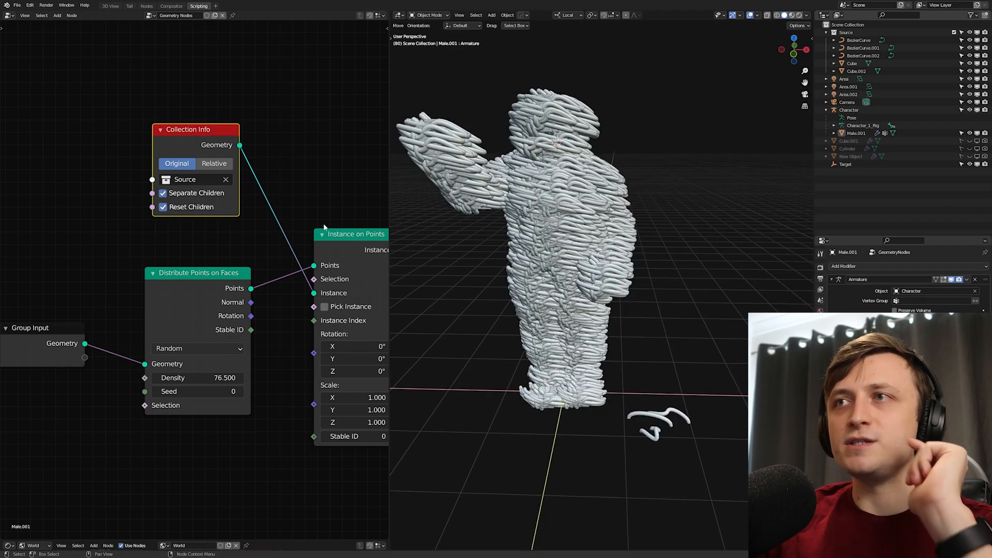
pyautogui.moveTo(628, 227); pyautogui.dragTo(592, 219, button='middle')
pyautogui.scroll(2, 593, 219)
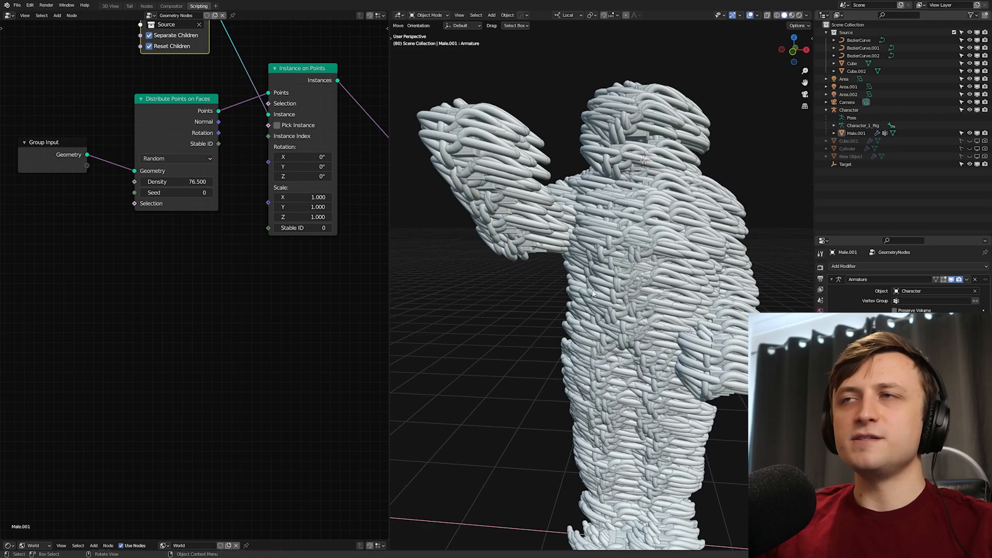
pyautogui.moveTo(597, 286)
pyautogui.mouseDown(button='middle')
pyautogui.moveTo(581, 294)
pyautogui.moveTo(599, 300)
pyautogui.mouseUp(button='middle')
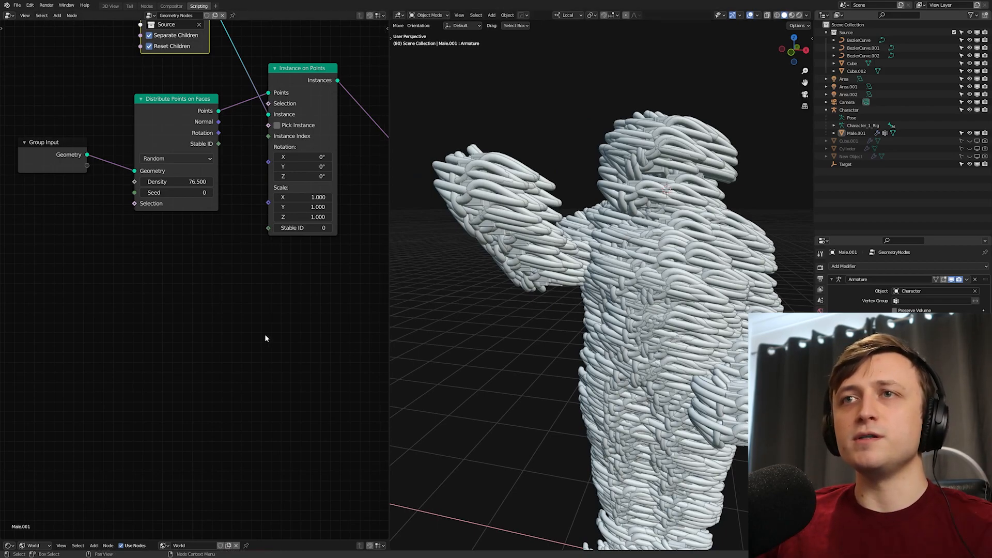
# Step: Add a Random Value node and place it below the Distribute Points on Faces node
pyautogui.hotkey('shift', 'a')
pyautogui.write('rand')
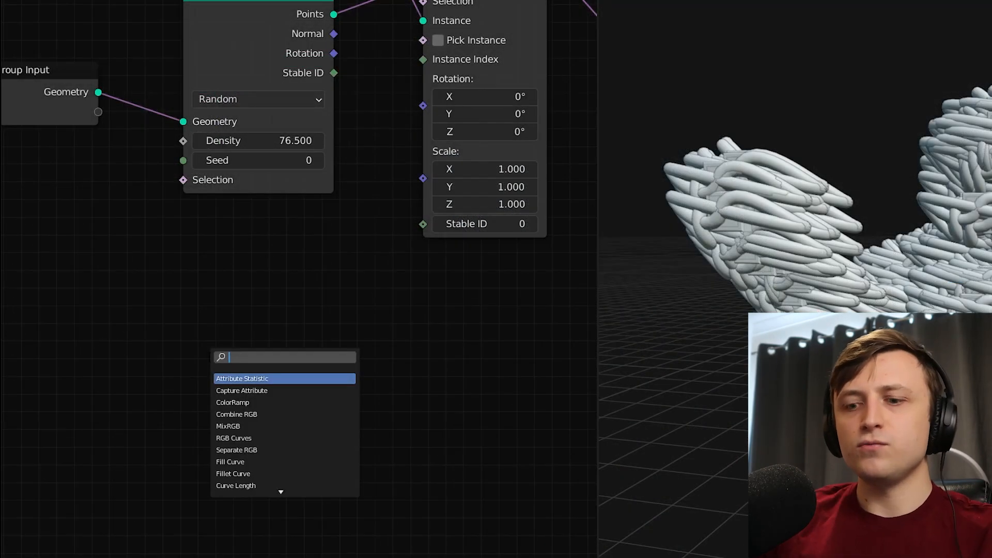
pyautogui.press('Return')
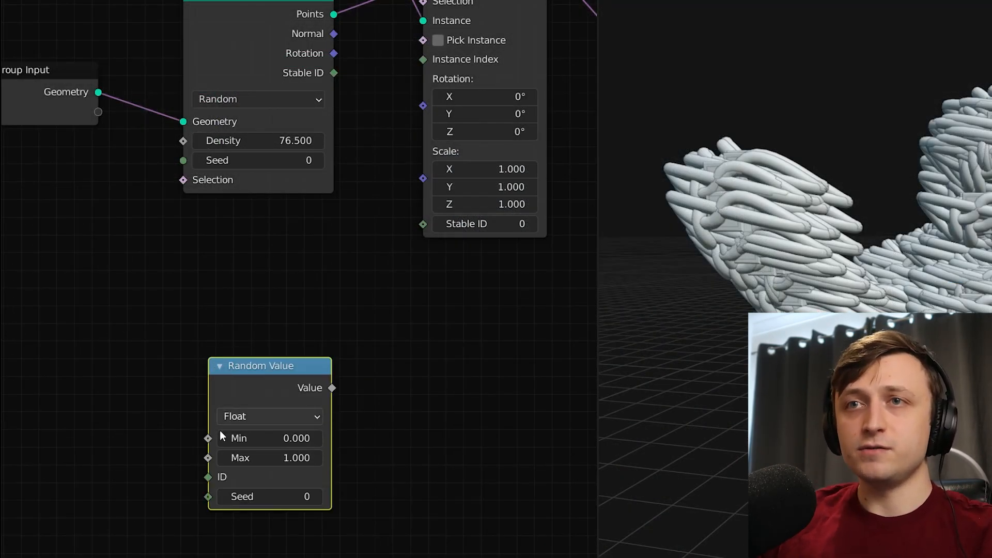
pyautogui.moveTo(274, 364); pyautogui.dragTo(156, 376)
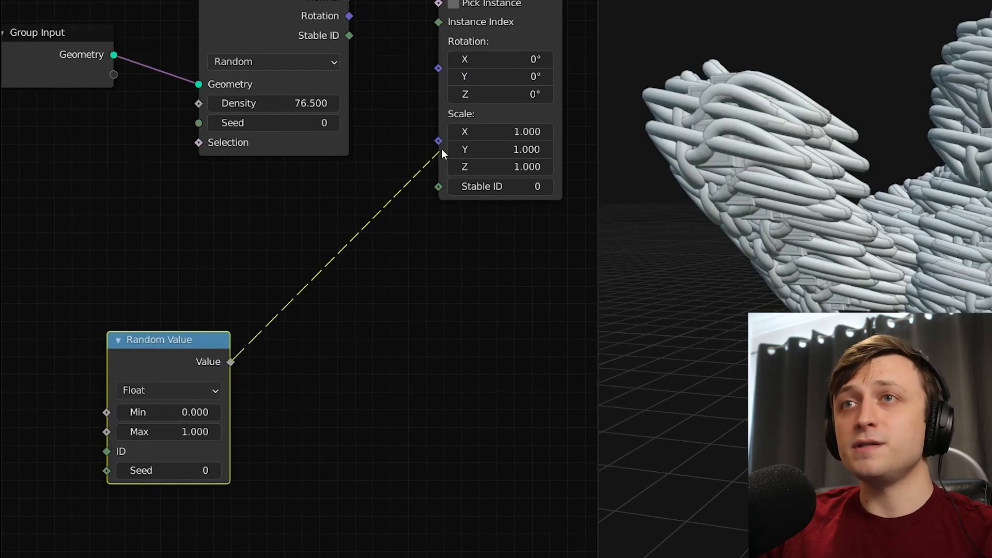
pyautogui.moveTo(437, 139); pyautogui.dragTo(330, 283)
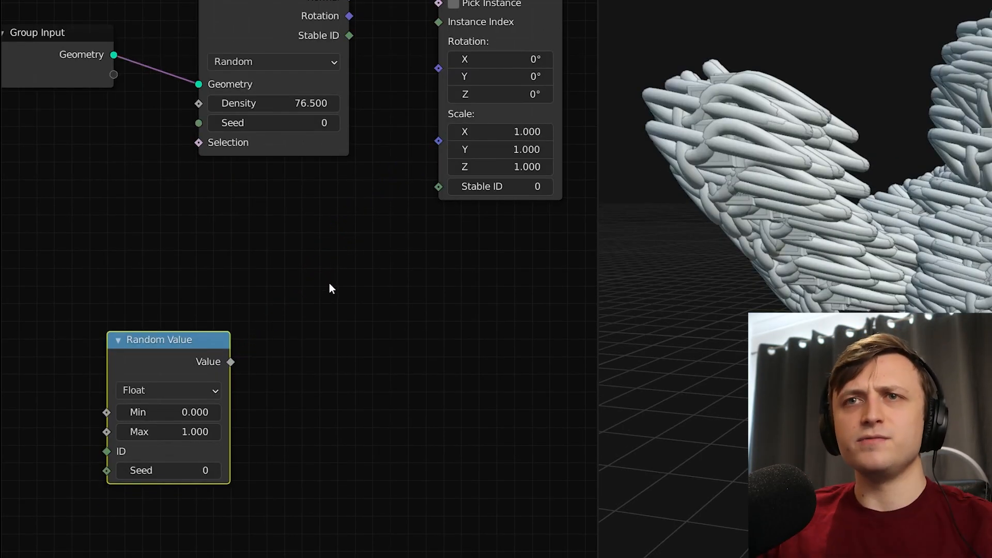
# Step: Add a Combine XYZ node beside the Random Value node
pyautogui.moveTo(330, 284); pyautogui.dragTo(368, 277, button='middle')
pyautogui.hotkey('shift', 'a')
pyautogui.write('com')
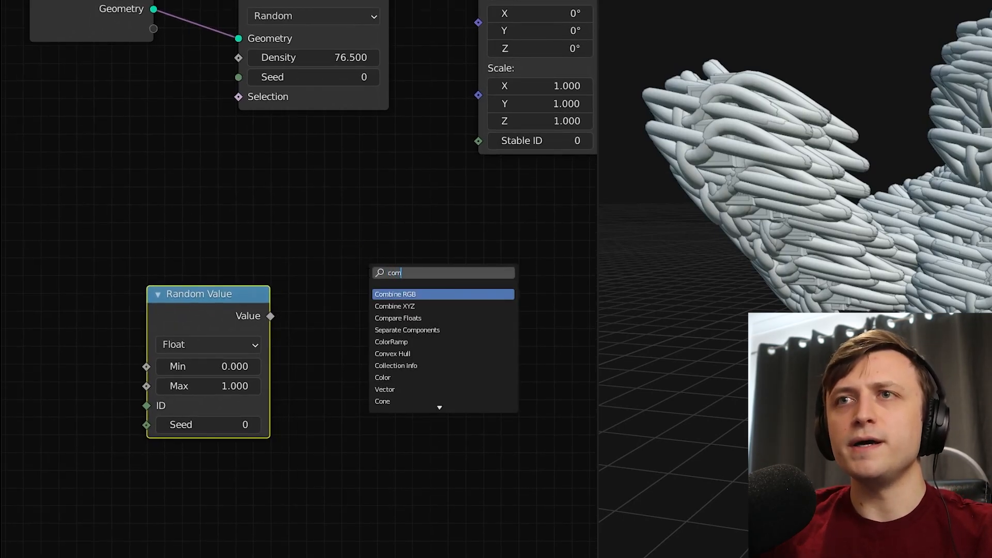
pyautogui.press('Down')
pyautogui.press('Return')
pyautogui.click(320, 286)
# Step: Link the random Value to X, Y and Z of Combine XYZ, and its Vector to the Scale of Instance on Points
pyautogui.moveTo(319, 339); pyautogui.dragTo(272, 316)
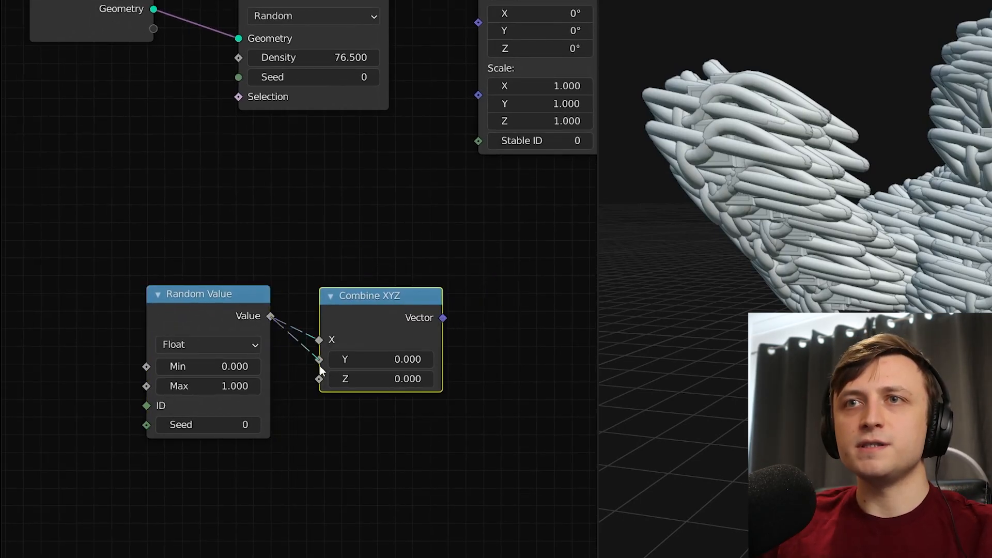
pyautogui.moveTo(321, 368); pyautogui.dragTo(319, 360)
pyautogui.moveTo(270, 316); pyautogui.dragTo(318, 378)
pyautogui.moveTo(480, 94); pyautogui.dragTo(478, 95)
# Step: Collapse the Combine XYZ node and place it close to the Random Value node
pyautogui.moveTo(317, 320); pyautogui.dragTo(341, 331, button='middle')
pyautogui.press('h')
pyautogui.press('h')
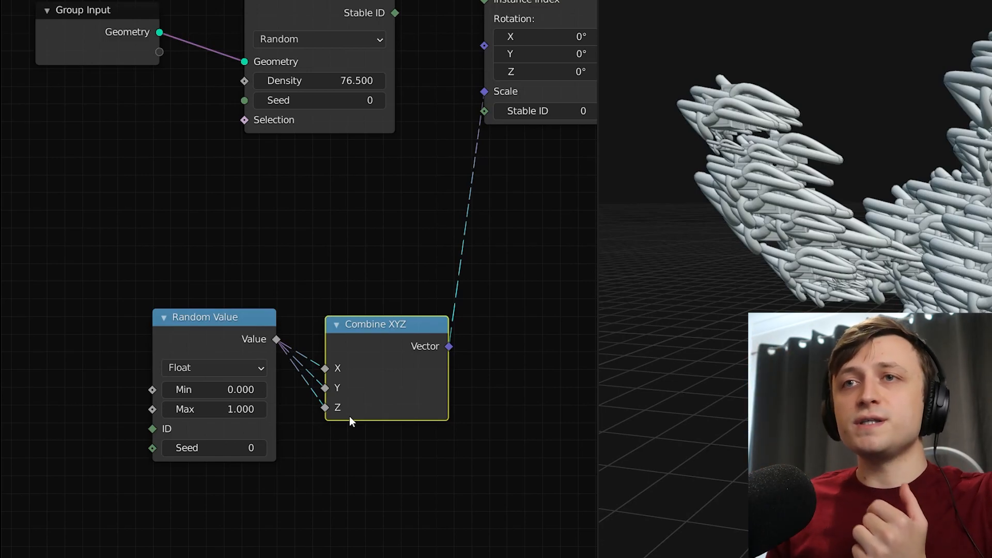
pyautogui.click(335, 327)
pyautogui.moveTo(381, 334); pyautogui.dragTo(367, 333)
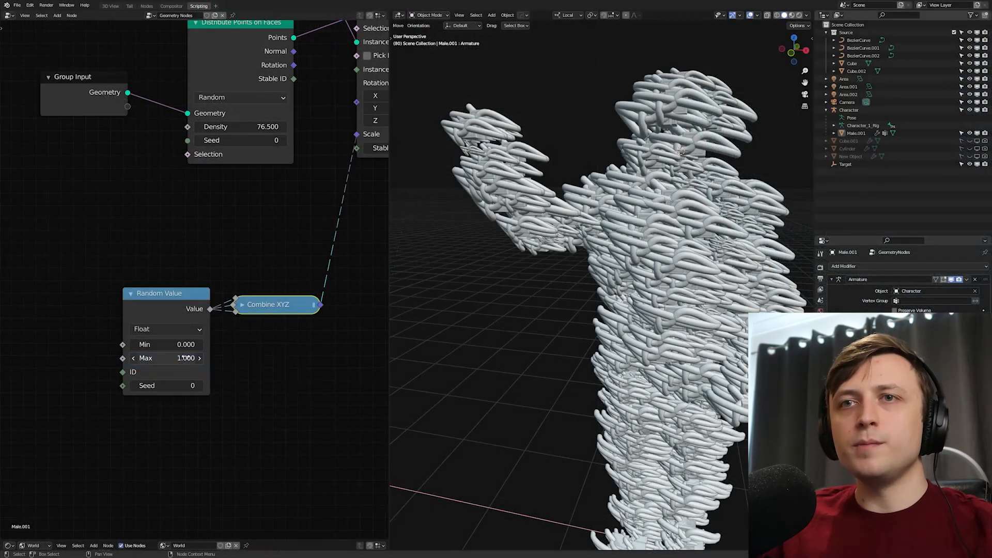
# Step: Set the Random Value node's Min to 0.150 and Max to 0.350
pyautogui.scroll(5, 556, 338)
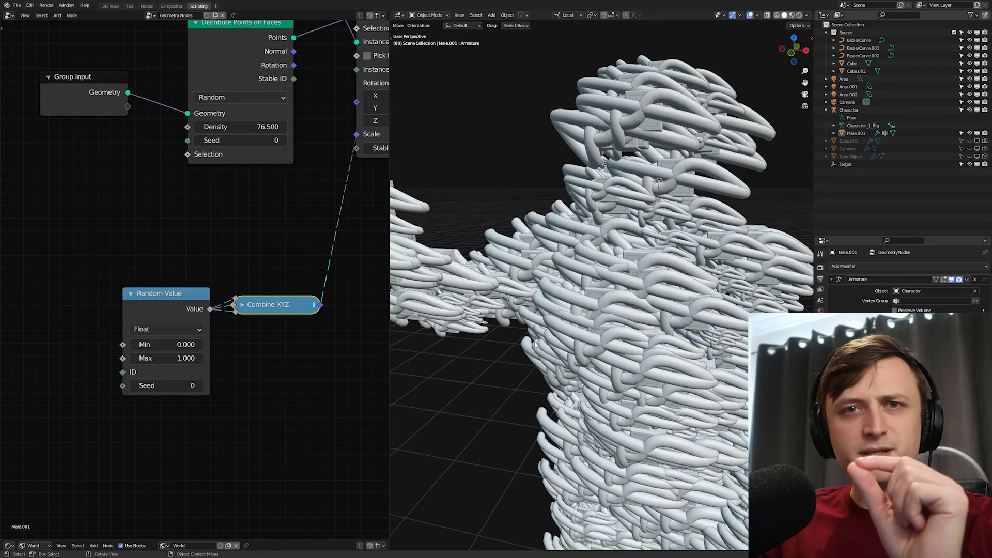
pyautogui.moveTo(196, 344); pyautogui.dragTo(65, 358)
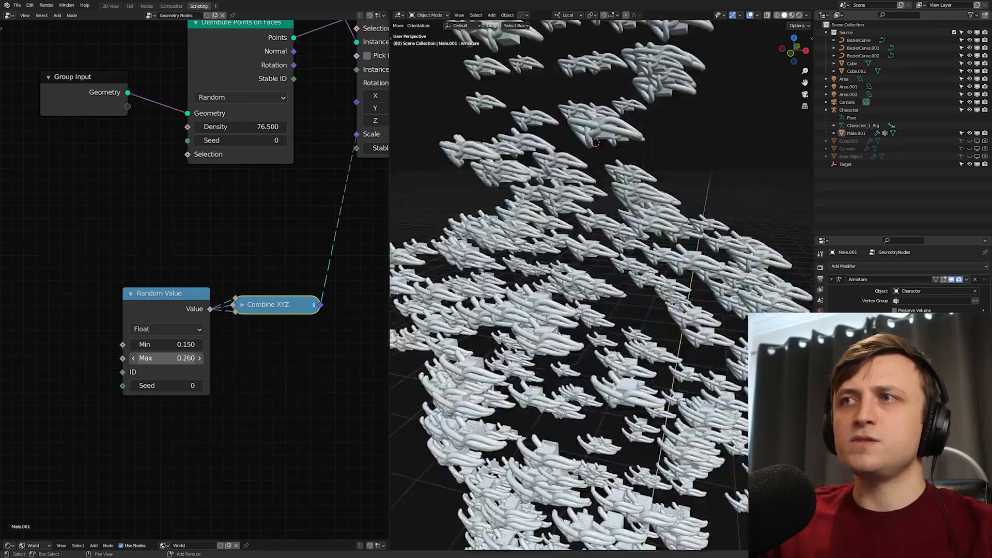
pyautogui.moveTo(190, 358); pyautogui.dragTo(197, 358)
# Step: Examine the size variation of the scattered instances on the character from several distances and angles
pyautogui.scroll(-4, 675, 335)
pyautogui.moveTo(676, 335); pyautogui.dragTo(695, 317, button='middle')
pyautogui.scroll(8, 695, 317)
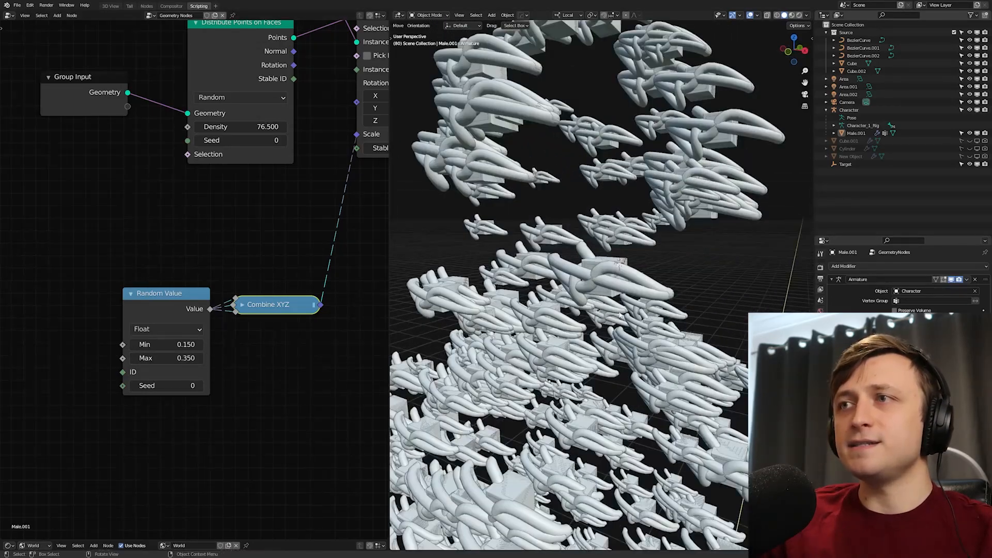
pyautogui.scroll(-9, 636, 258)
pyautogui.keyDown('shift'); pyautogui.moveTo(666, 362); pyautogui.dragTo(653, 339, button='middle'); pyautogui.keyUp('shift')
pyautogui.scroll(5, 596, 277)
pyautogui.scroll(2, 595, 276)
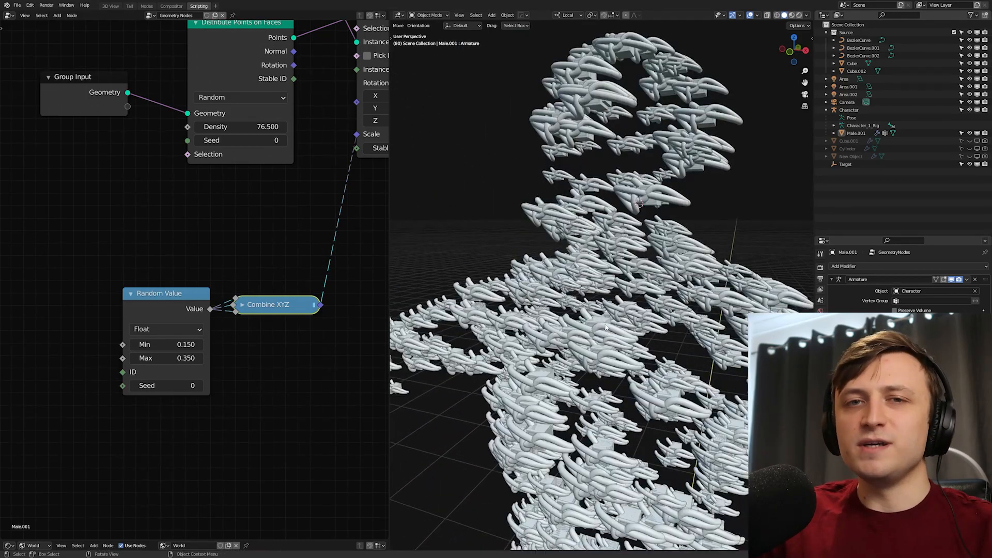
pyautogui.moveTo(606, 327); pyautogui.dragTo(633, 325, button='middle')
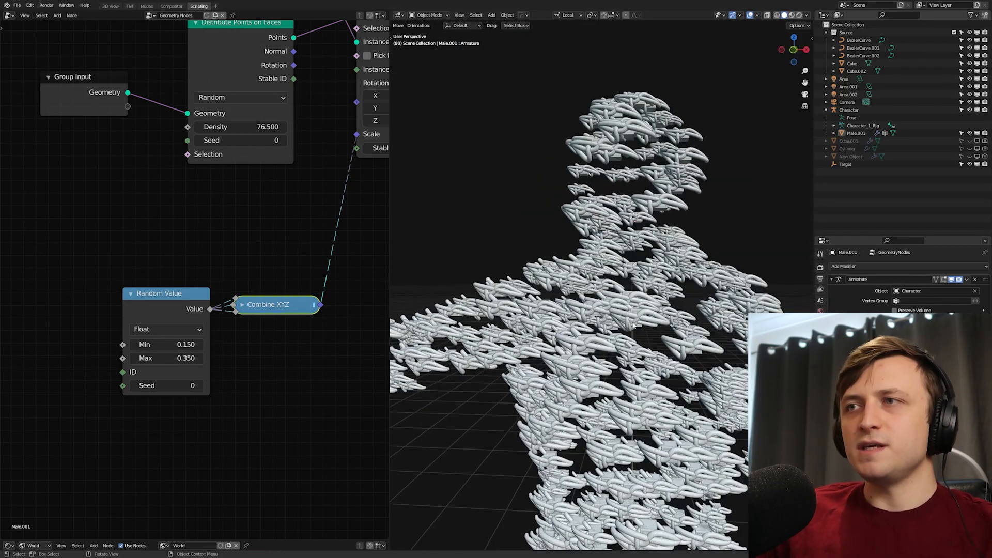
# Step: Move the Random Value and Combine XYZ nodes together further down to make room beneath the point distribution node
pyautogui.moveTo(327, 343); pyautogui.dragTo(191, 299)
pyautogui.moveTo(272, 304); pyautogui.dragTo(270, 381)
pyautogui.click(271, 327)
# Step: Add a Random Value node beneath the Distribute Points on Faces node and set its data type to Integer
pyautogui.scroll(-2, 279, 330)
pyautogui.moveTo(696, 233); pyautogui.dragTo(676, 278, button='middle')
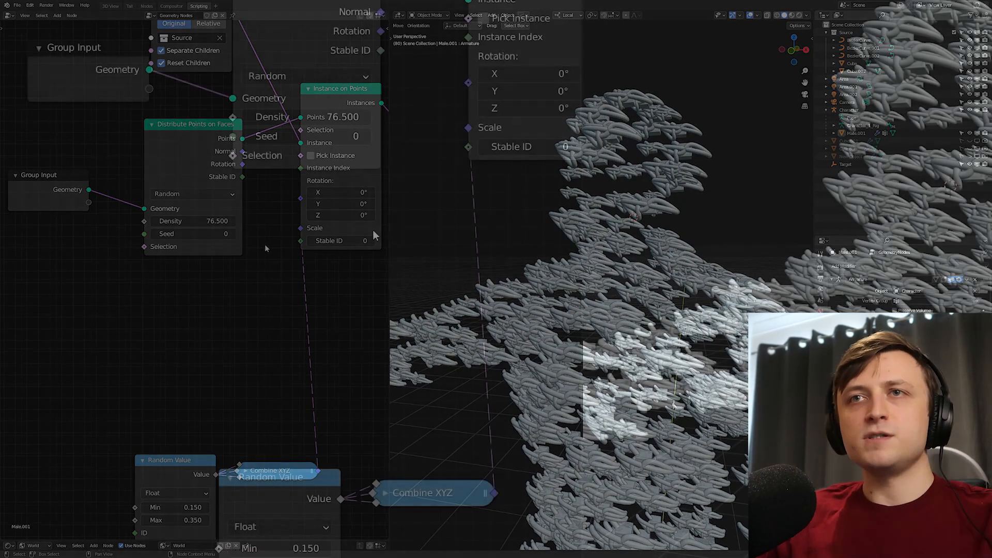
pyautogui.hotkey('shift', 'a')
pyautogui.write('random')
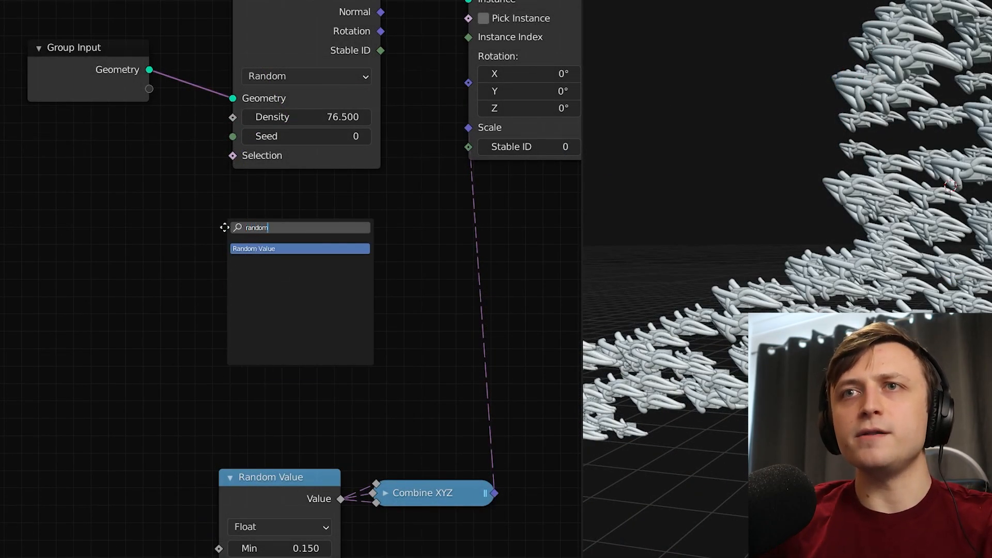
pyautogui.press('Return')
pyautogui.click(259, 284)
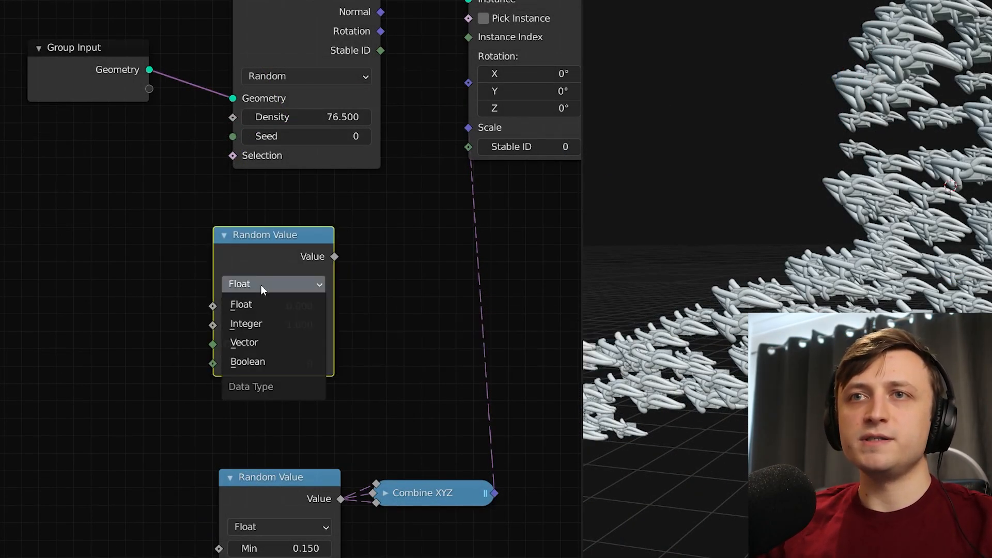
pyautogui.click(276, 323)
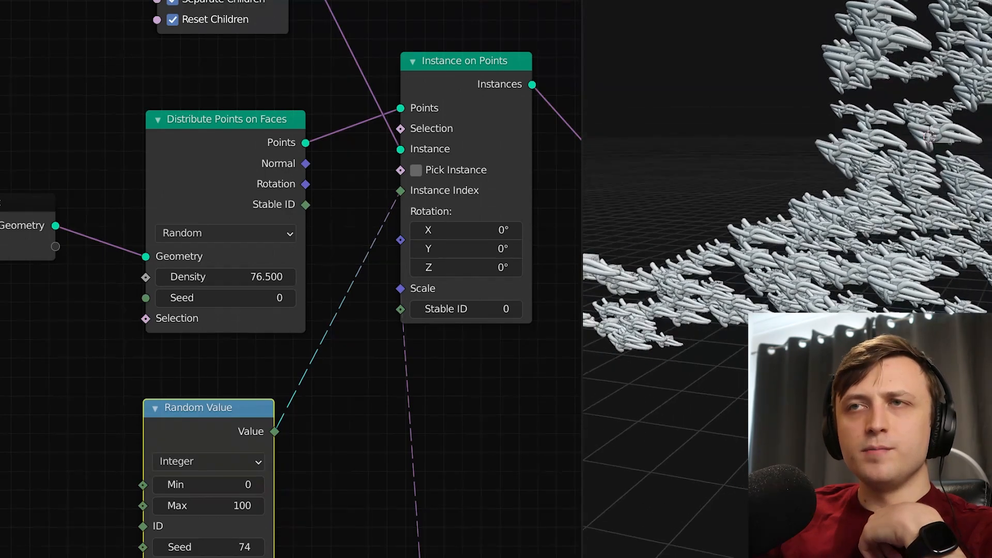
# Step: Enable Pick Instance on the Instance on Points node and drive its Instance Index with the integer Random Value
pyautogui.click(416, 170)
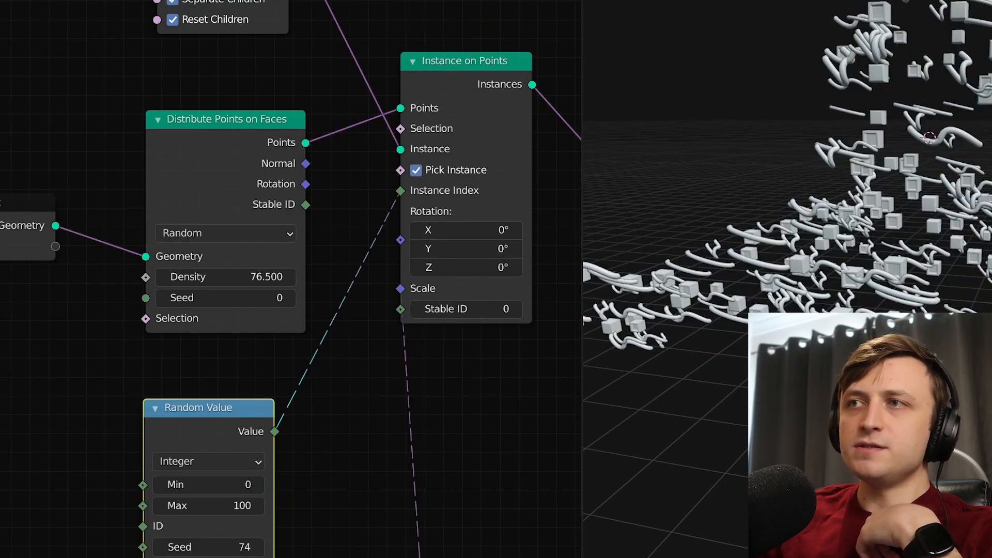
pyautogui.moveTo(400, 196); pyautogui.dragTo(353, 306)
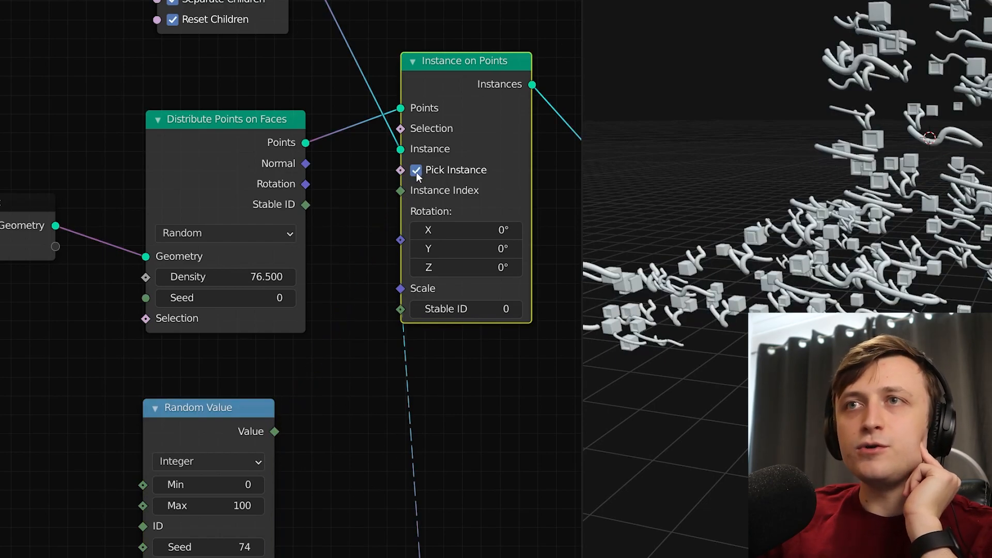
pyautogui.moveTo(329, 315); pyautogui.dragTo(400, 190)
# Step: Set the integer Random Value node's Seed to 124
pyautogui.scroll(-5, 416, 405)
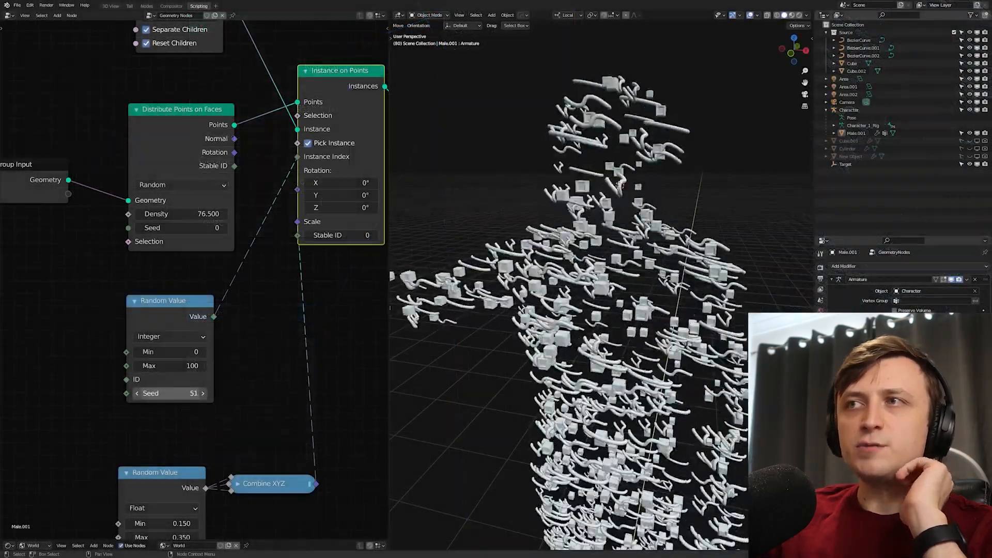
pyautogui.moveTo(197, 394)
pyautogui.mouseDown()
pyautogui.moveTo(238, 394)
pyautogui.moveTo(184, 394)
pyautogui.mouseUp()
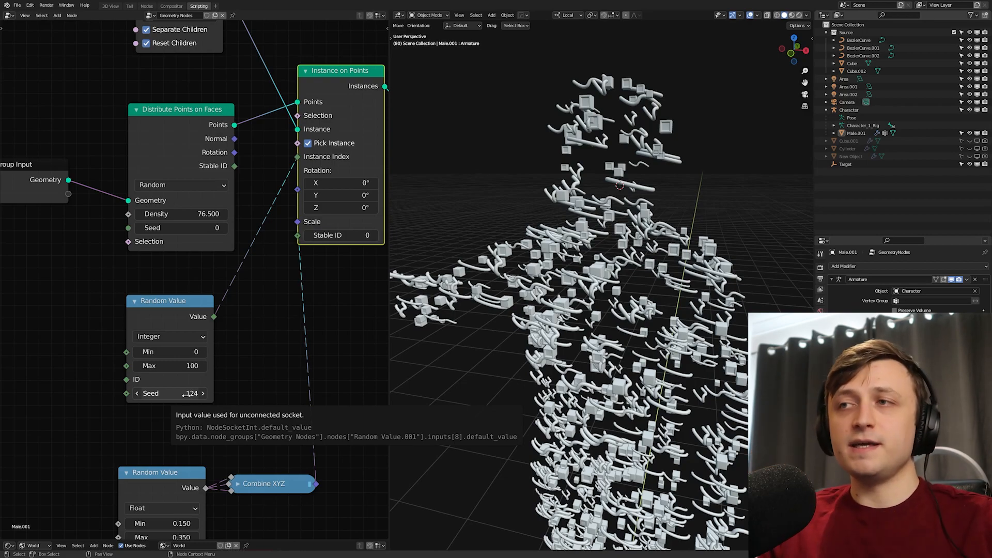
# Step: Expose the integer Random Value's Seed as a Group Input parameter and vary it in the GeometryNodes modifier
pyautogui.moveTo(192, 397); pyautogui.dragTo(280, 386, button='middle')
pyautogui.moveTo(210, 376); pyautogui.dragTo(213, 403, button='middle')
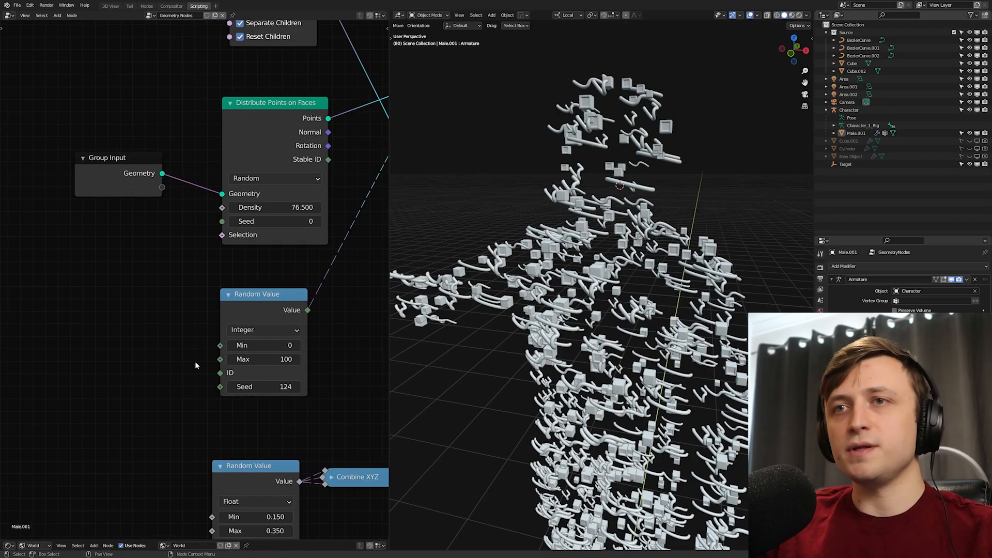
pyautogui.moveTo(185, 364); pyautogui.dragTo(173, 386, button='middle')
pyautogui.moveTo(114, 188); pyautogui.dragTo(89, 228)
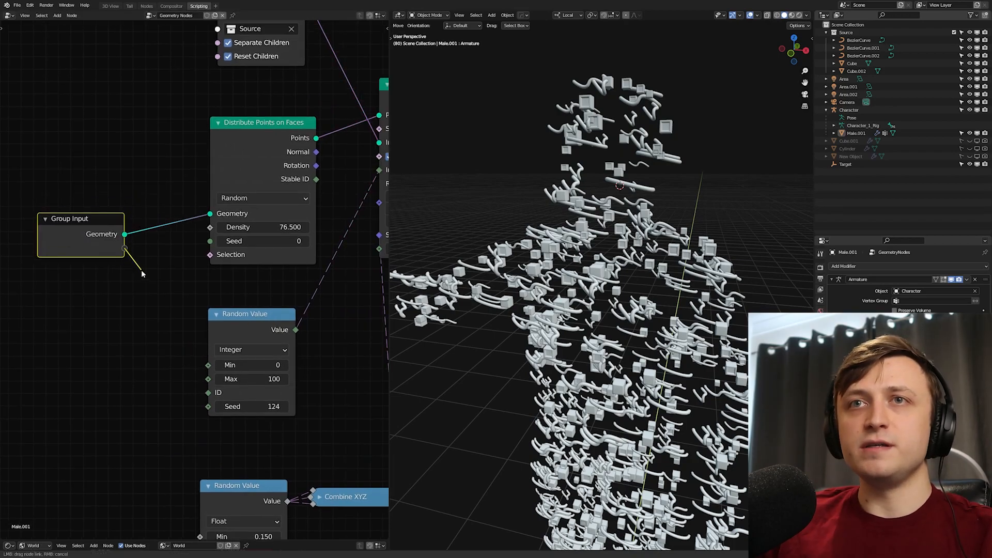
pyautogui.moveTo(207, 409); pyautogui.dragTo(209, 407)
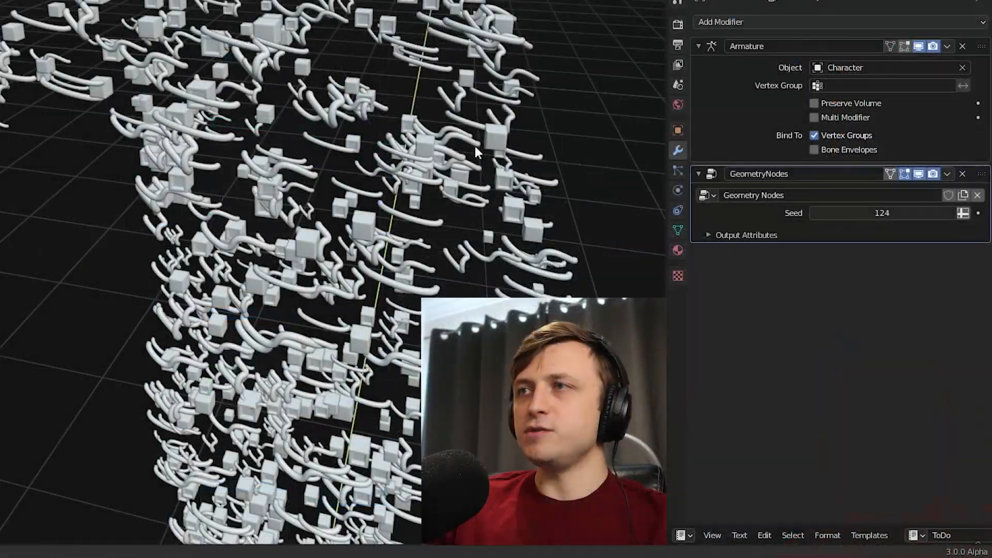
pyautogui.moveTo(877, 213)
pyautogui.mouseDown()
pyautogui.moveTo(838, 212)
pyautogui.moveTo(884, 212)
pyautogui.mouseUp()
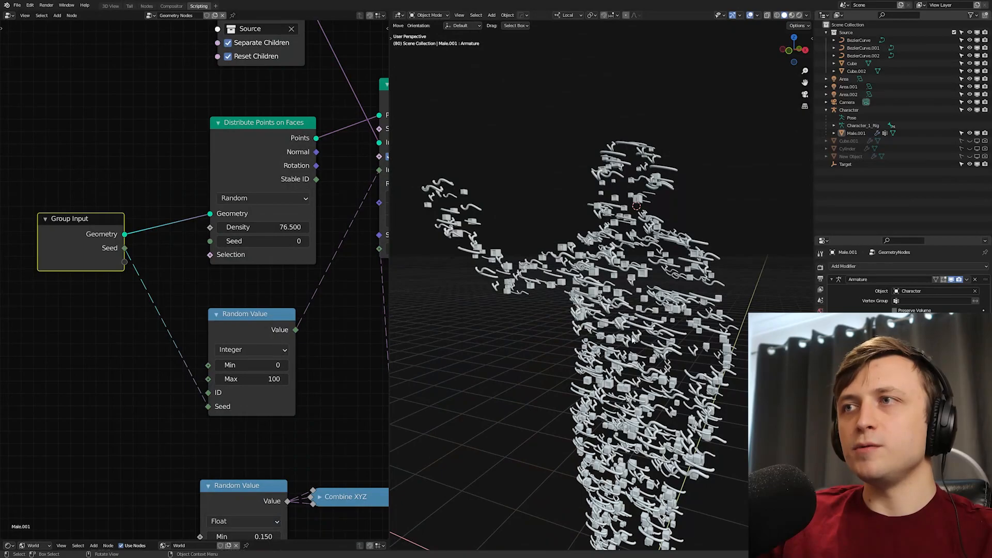
# Step: Add a Join Geometry node above the link to Group Output and feed the Instance on Points result into it
pyautogui.scroll(-3, 299, 332)
pyautogui.moveTo(213, 345); pyautogui.dragTo(305, 344, button='middle')
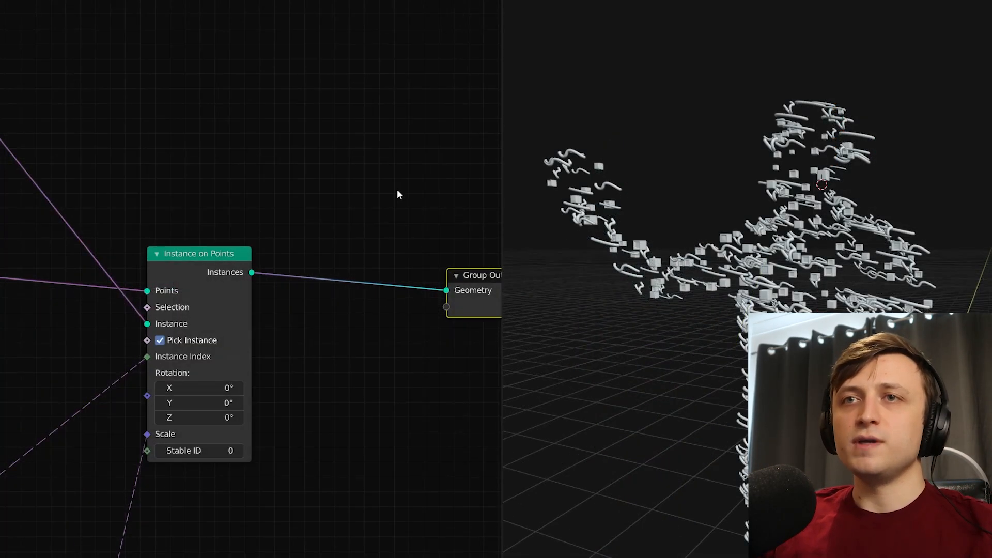
pyautogui.click(397, 189)
pyautogui.scroll(-3, 379, 166)
pyautogui.hotkey('shift', 'a')
pyautogui.click(360, 139)
pyautogui.write('join')
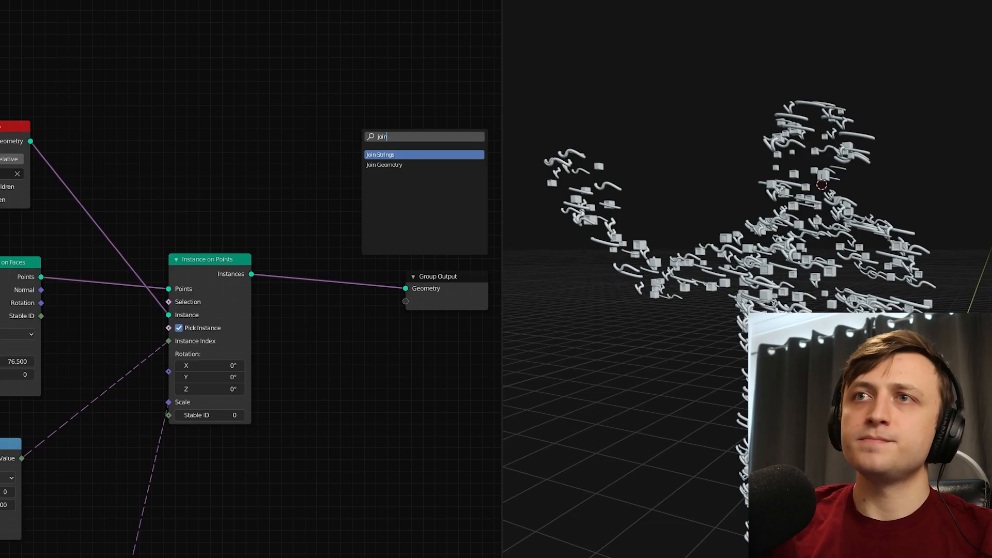
pyautogui.press('Down')
pyautogui.press('Return')
pyautogui.click(315, 205)
pyautogui.scroll(1, 259, 258)
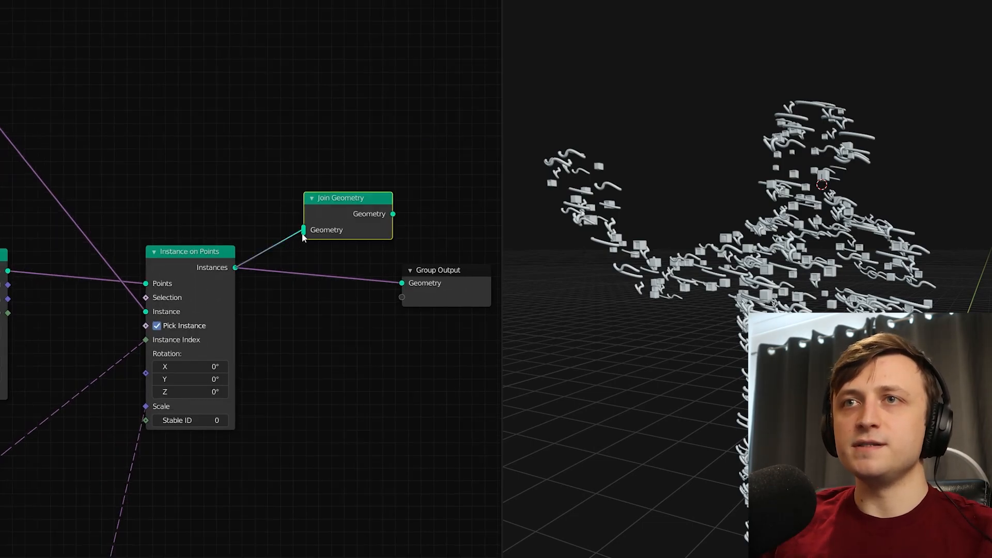
# Step: Duplicate the Group Input node and place the copy above the Join Geometry node
pyautogui.scroll(-2, 283, 255)
pyautogui.moveTo(41, 295); pyautogui.dragTo(177, 246, button='middle')
pyautogui.scroll(-2, 112, 278)
pyautogui.scroll(2, 103, 286)
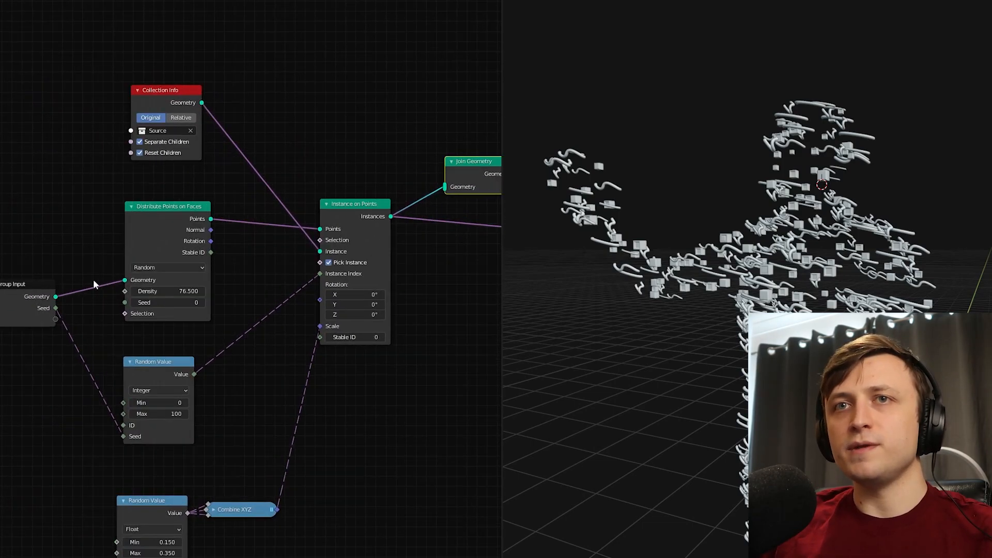
pyautogui.moveTo(88, 296); pyautogui.dragTo(172, 287, button='middle')
pyautogui.moveTo(133, 288); pyautogui.dragTo(136, 251)
pyautogui.scroll(-1, 89, 272)
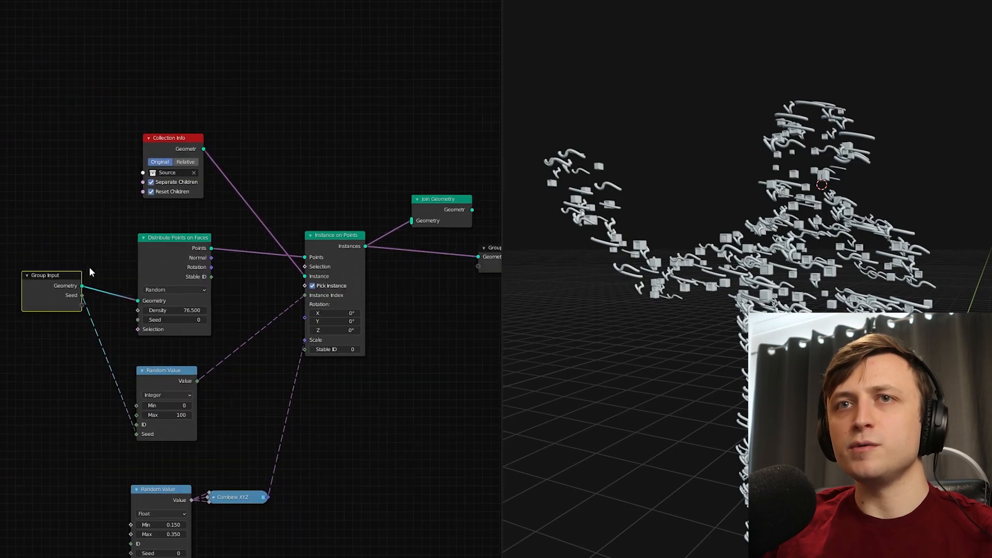
pyautogui.hotkey('shift', 'd')
pyautogui.click(425, 139)
# Step: Connect the duplicated Group Input's Geometry to Join Geometry and route the joined result into Group Output
pyautogui.moveTo(433, 176); pyautogui.dragTo(225, 233, button='middle')
pyautogui.scroll(1, 225, 233)
pyautogui.moveTo(223, 262); pyautogui.dragTo(228, 266)
pyautogui.scroll(1, 147, 271)
pyautogui.moveTo(147, 270); pyautogui.dragTo(143, 245, button='middle')
pyautogui.click(171, 175)
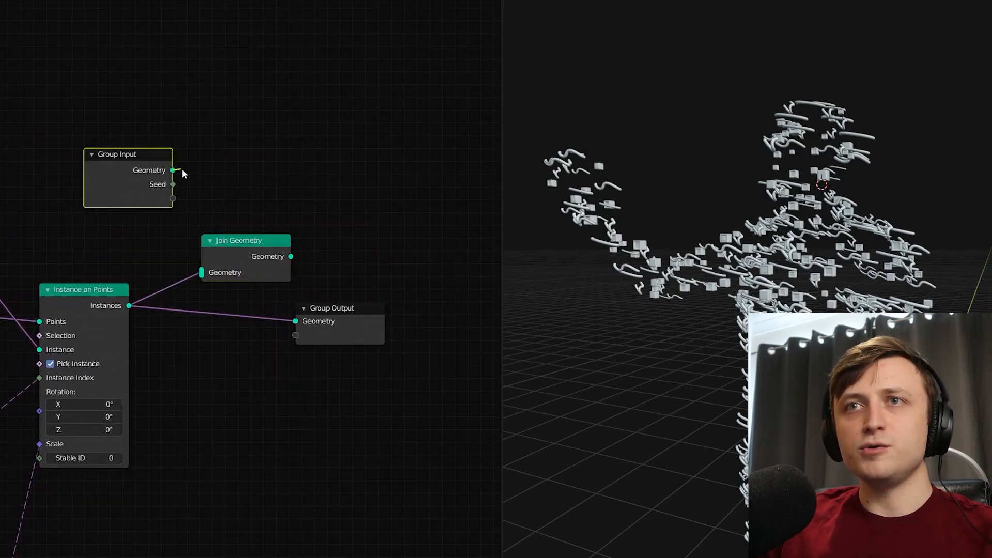
pyautogui.moveTo(303, 305); pyautogui.dragTo(348, 303)
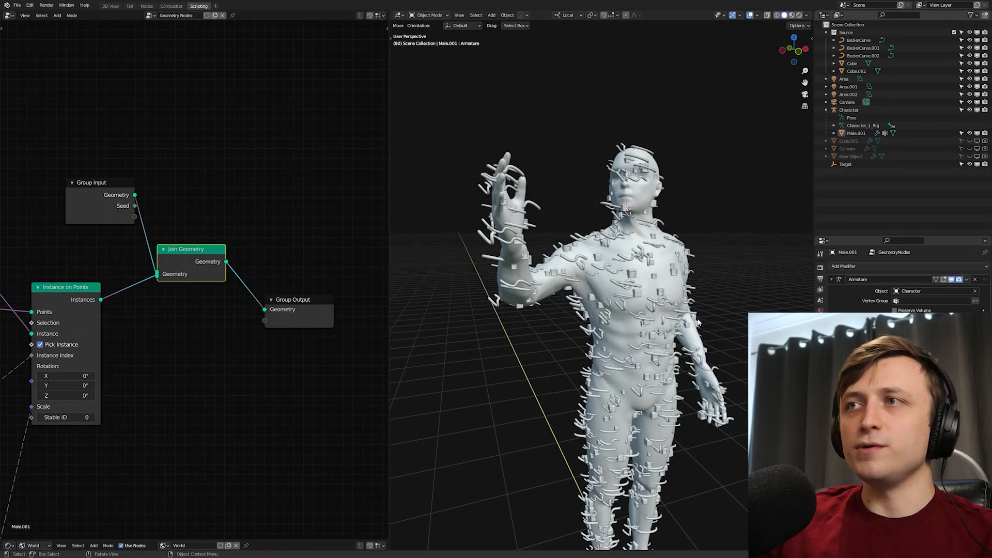
# Step: Examine the instances over the character's body and view the finished example in rendered shading
pyautogui.moveTo(699, 322); pyautogui.dragTo(612, 310, button='middle')
pyautogui.scroll(1, 578, 278)
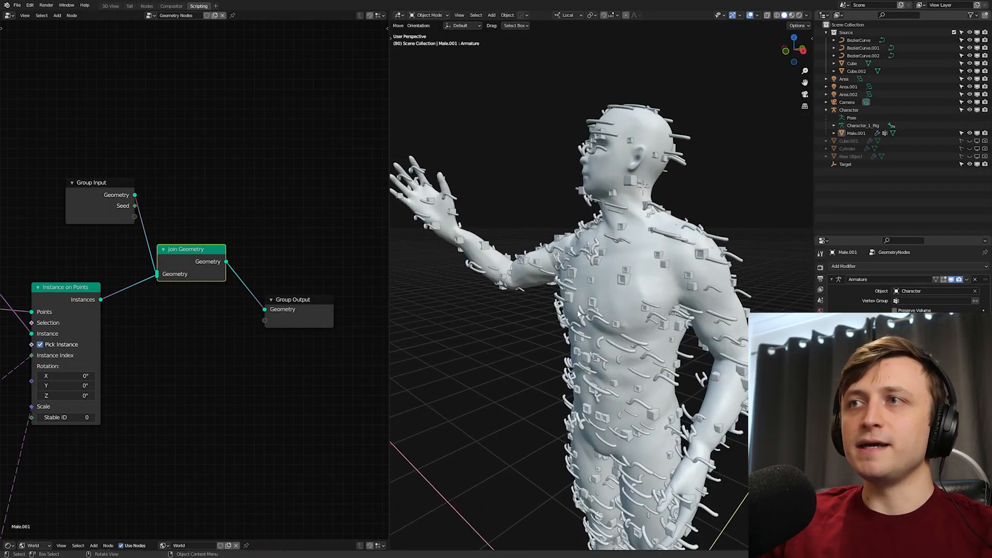
pyautogui.moveTo(525, 251); pyautogui.dragTo(577, 255, button='middle')
pyautogui.moveTo(633, 296); pyautogui.dragTo(645, 332, button='middle')
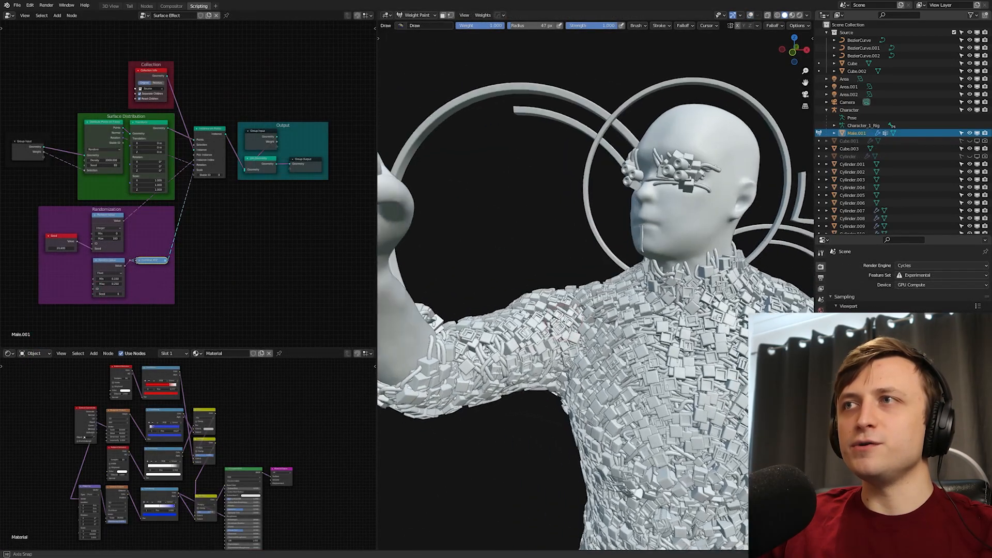
pyautogui.press('z')
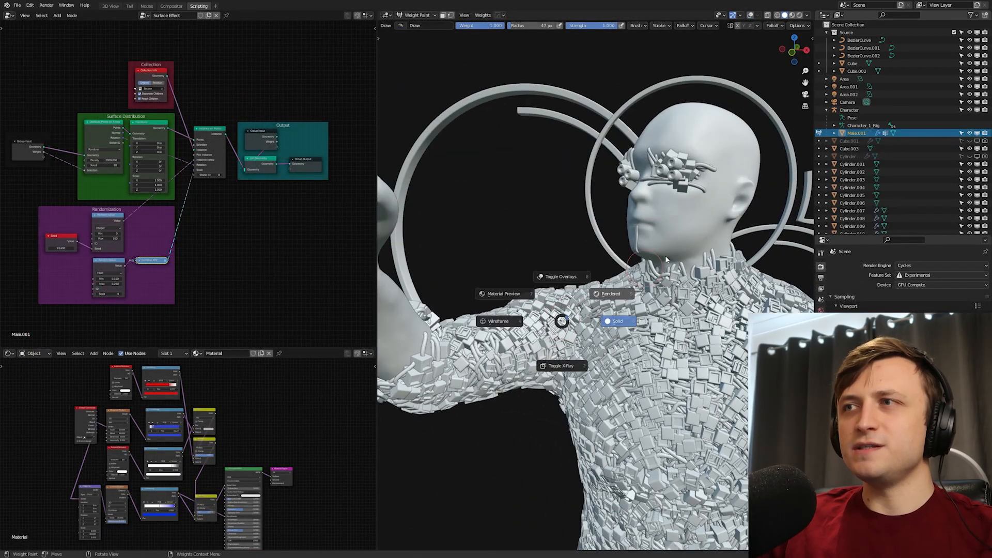
pyautogui.click(664, 254)
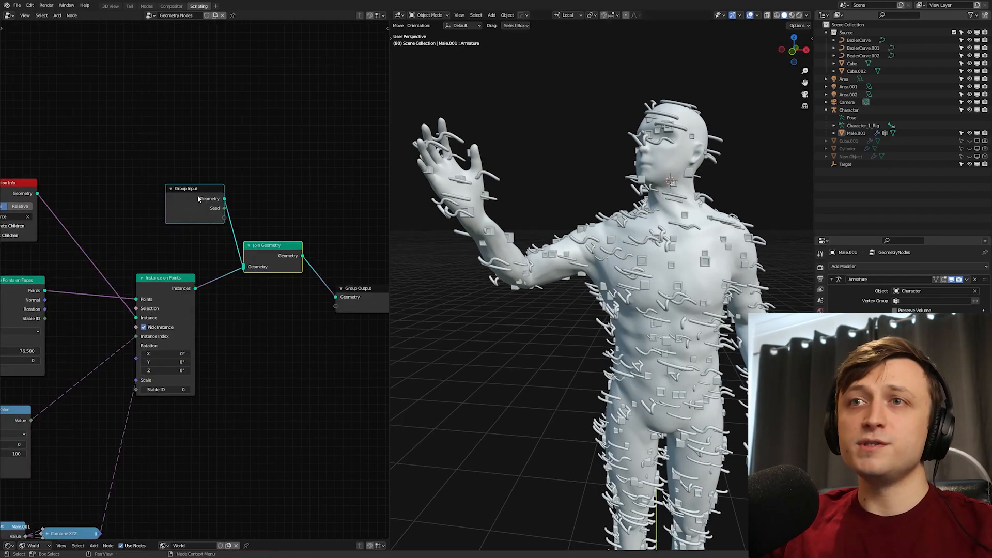
# Step: Stack the duplicated Group Input, Join Geometry and Group Output nodes closely together at the end of the node tree
pyautogui.moveTo(197, 194); pyautogui.dragTo(266, 199)
pyautogui.click(268, 306)
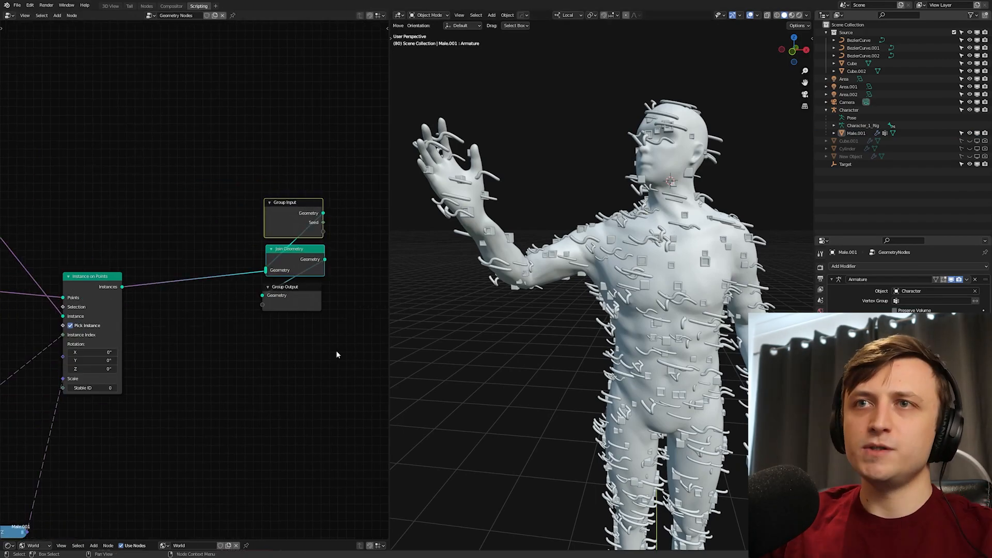
pyautogui.moveTo(302, 227); pyautogui.dragTo(263, 246)
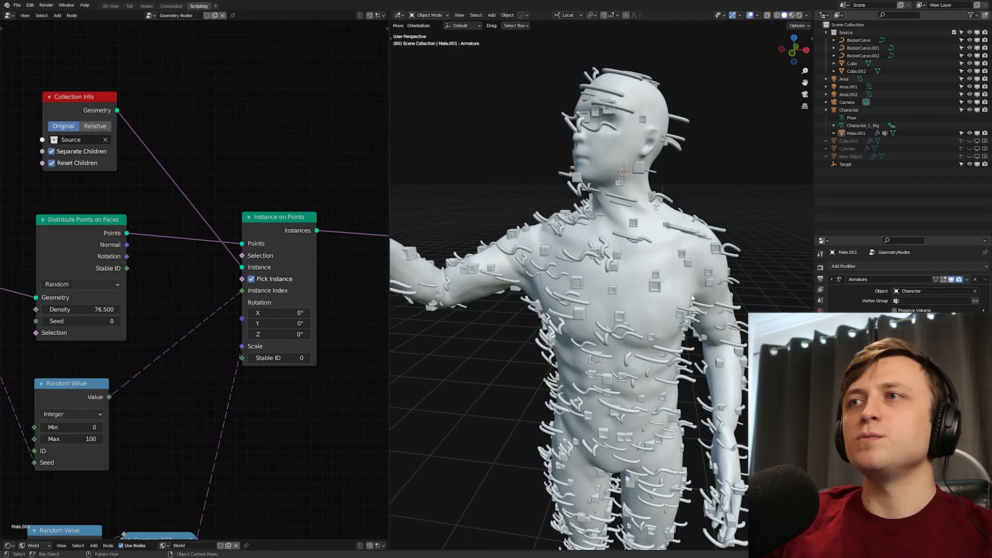
# Step: Examine how the scattered instances are oriented on the character's torso and arms from several angles
pyautogui.moveTo(522, 310); pyautogui.dragTo(636, 295, button='middle')
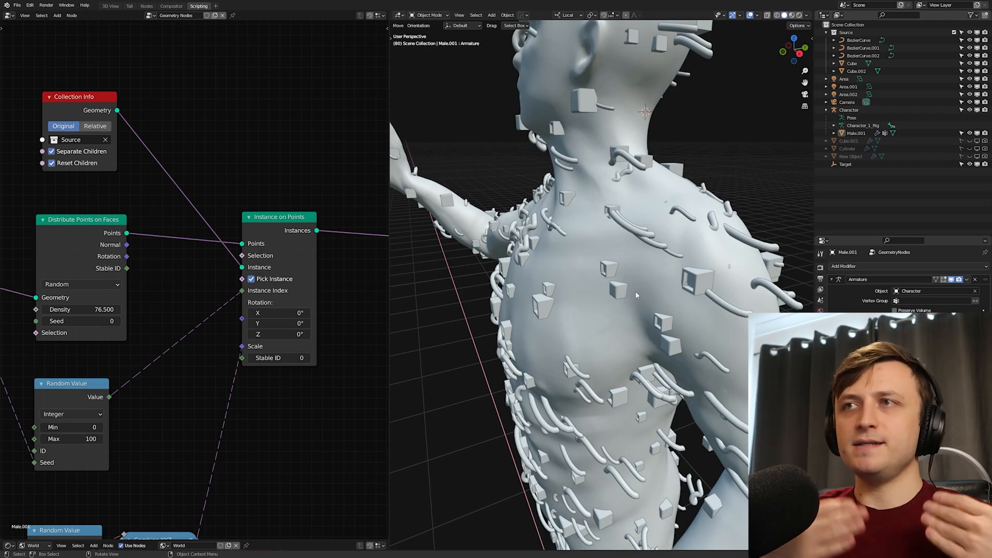
pyautogui.moveTo(636, 295); pyautogui.dragTo(618, 290, button='middle')
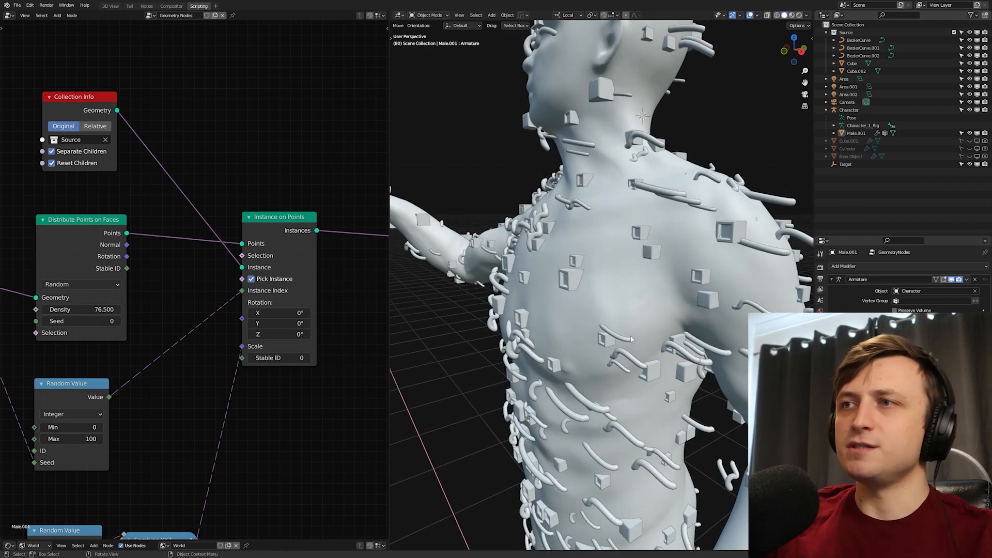
pyautogui.keyDown('alt'); pyautogui.middleClick(627, 357); pyautogui.keyUp('alt')
pyautogui.scroll(6, 623, 336)
pyautogui.moveTo(622, 332); pyautogui.dragTo(588, 279, button='middle')
pyautogui.scroll(-6, 548, 375)
pyautogui.moveTo(548, 375); pyautogui.dragTo(656, 387, button='middle')
pyautogui.scroll(-2, 563, 358)
pyautogui.keyDown('shift'); pyautogui.moveTo(548, 356); pyautogui.dragTo(596, 385, button='middle'); pyautogui.keyUp('shift')
pyautogui.scroll(3, 596, 384)
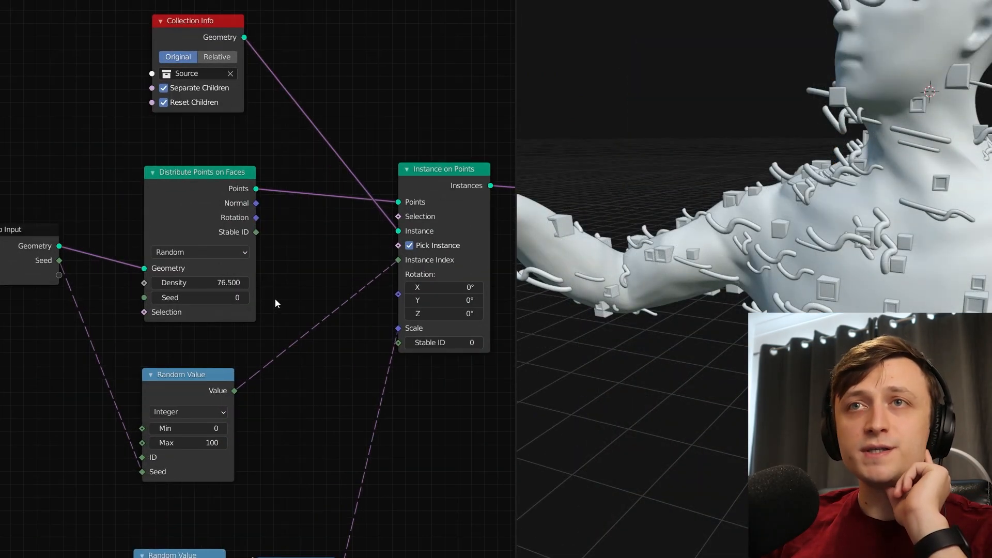
# Step: Connect the Rotation output of Distribute Points on Faces to the Rotation input of Instance on Points
pyautogui.moveTo(261, 297); pyautogui.dragTo(307, 281, button='middle')
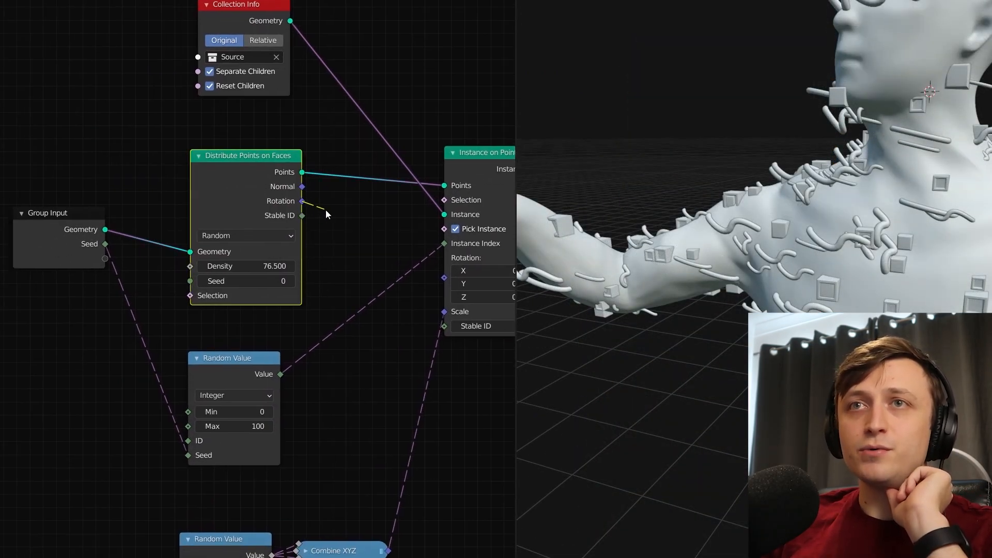
pyautogui.moveTo(247, 161); pyautogui.dragTo(239, 164)
pyautogui.moveTo(206, 212); pyautogui.dragTo(113, 199, button='middle')
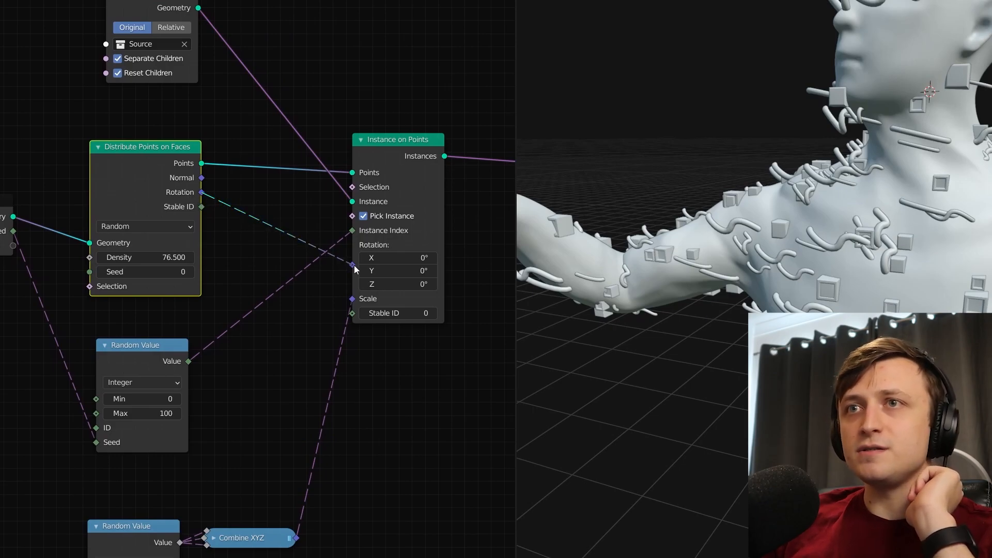
pyautogui.moveTo(354, 267); pyautogui.dragTo(354, 267)
# Step: Examine how the instances align with the character's surface from near and far
pyautogui.moveTo(682, 341); pyautogui.dragTo(643, 465, button='middle')
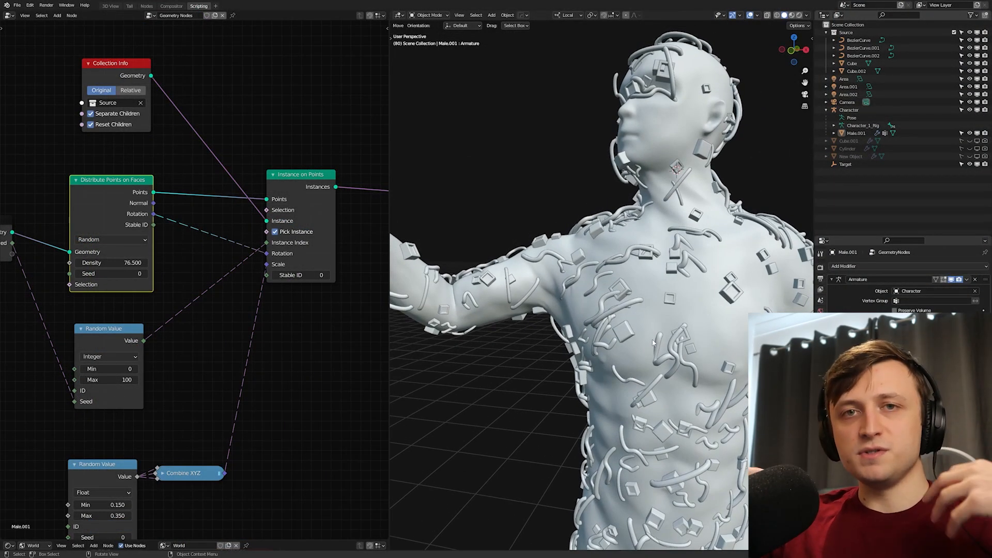
pyautogui.scroll(2, 637, 340)
pyautogui.moveTo(609, 330); pyautogui.dragTo(557, 380, button='middle')
pyautogui.scroll(-1, 532, 248)
pyautogui.scroll(5, 535, 249)
pyautogui.scroll(-4, 517, 232)
pyautogui.scroll(-3, 580, 255)
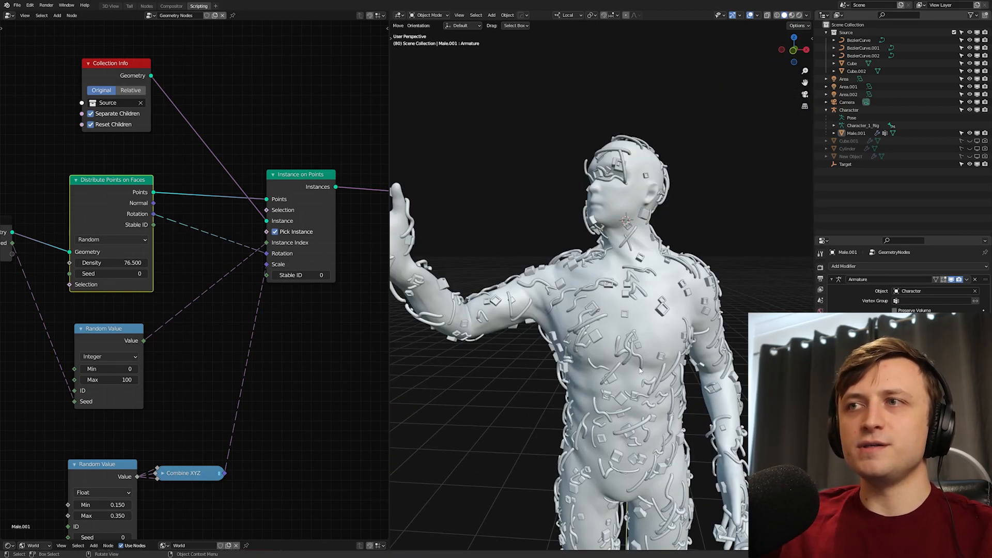
# Step: Set the Density of the Distribute Points on Faces node to 1500
pyautogui.scroll(1, 199, 263)
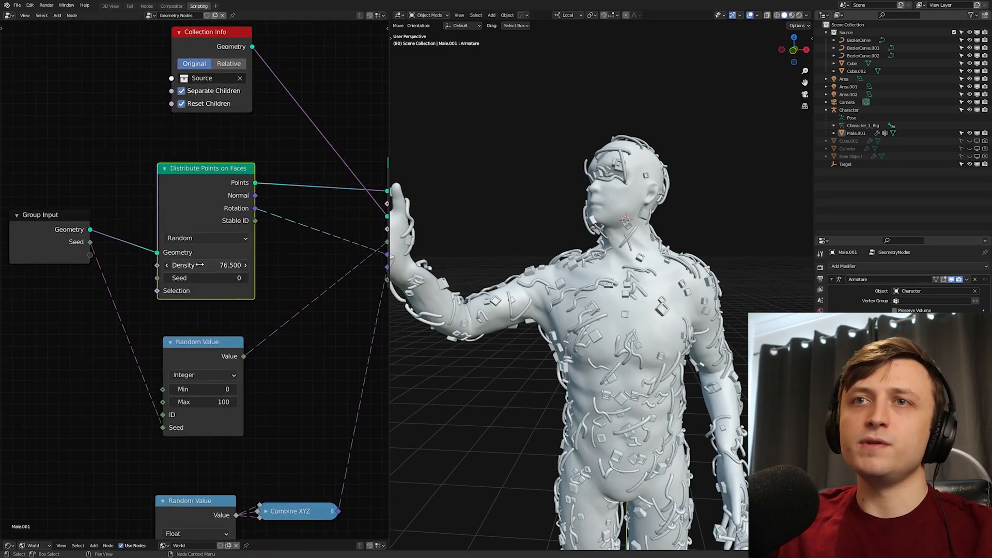
pyautogui.moveTo(218, 171); pyautogui.dragTo(217, 176)
pyautogui.moveTo(211, 271); pyautogui.dragTo(454, 271)
pyautogui.moveTo(315, 339); pyautogui.dragTo(299, 296, button='middle')
pyautogui.scroll(-1, 300, 296)
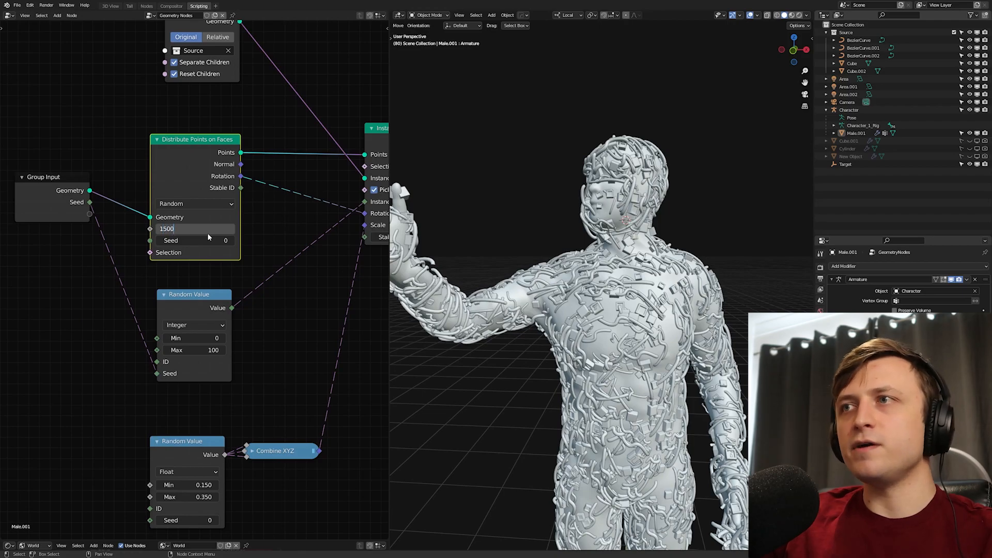
pyautogui.press('Return')
# Step: Set the float Random Value node's Max to 0.290 to shrink the largest instances
pyautogui.moveTo(537, 310); pyautogui.dragTo(603, 363, button='middle')
pyautogui.scroll(2, 586, 315)
pyautogui.moveTo(192, 426)
pyautogui.mouseDown()
pyautogui.moveTo(226, 425)
pyautogui.moveTo(206, 425)
pyautogui.mouseUp()
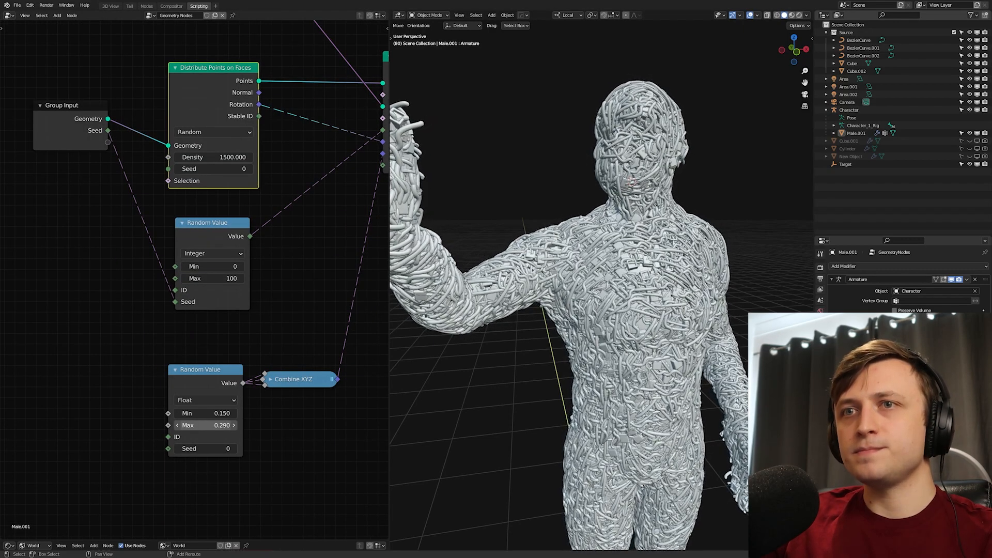
# Step: Set the float Random Value node's Max to 0.260 and preview the character's chest in Rendered shading
pyautogui.moveTo(205, 425); pyautogui.dragTo(201, 425)
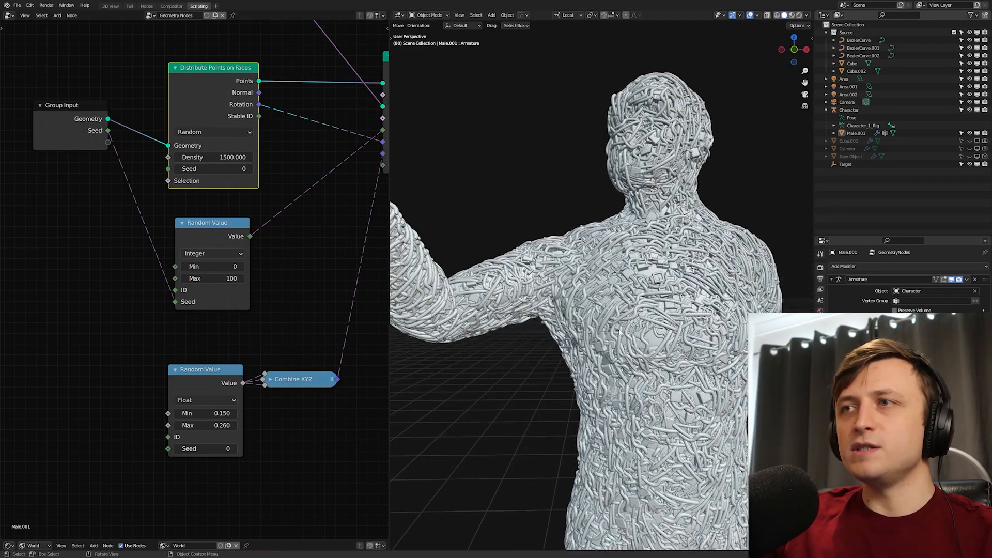
pyautogui.scroll(3, 613, 333)
pyautogui.press('z')
pyautogui.click(723, 241)
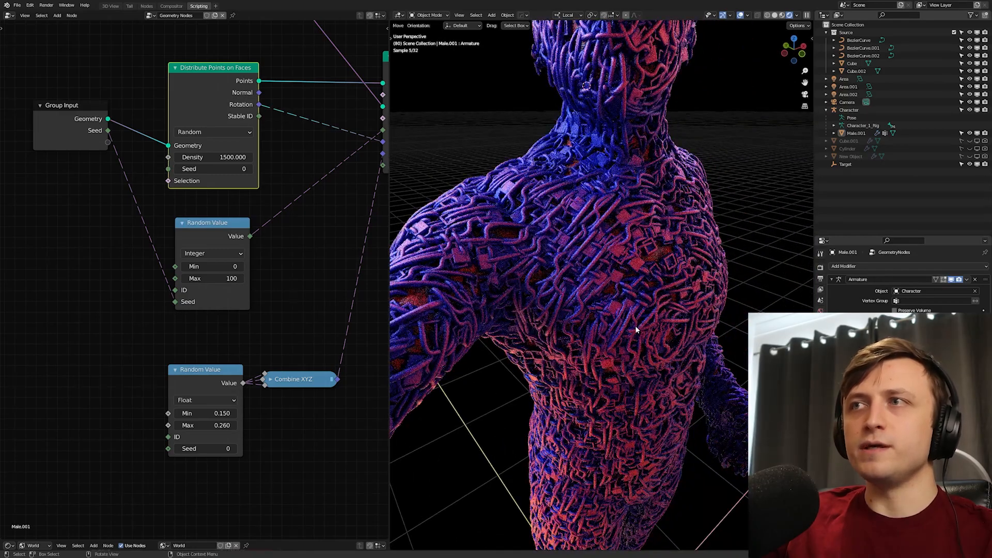
pyautogui.moveTo(682, 336); pyautogui.dragTo(594, 368, button='middle')
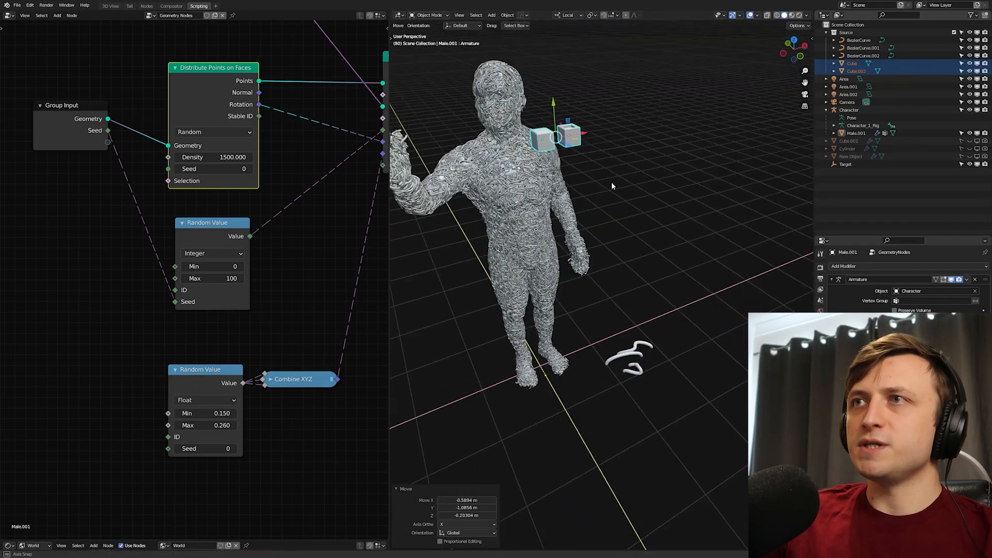
# Step: Move the two cubes and the three Bezier curves next to each other beside the character's upper body
pyautogui.press('g')
pyautogui.click(588, 204)
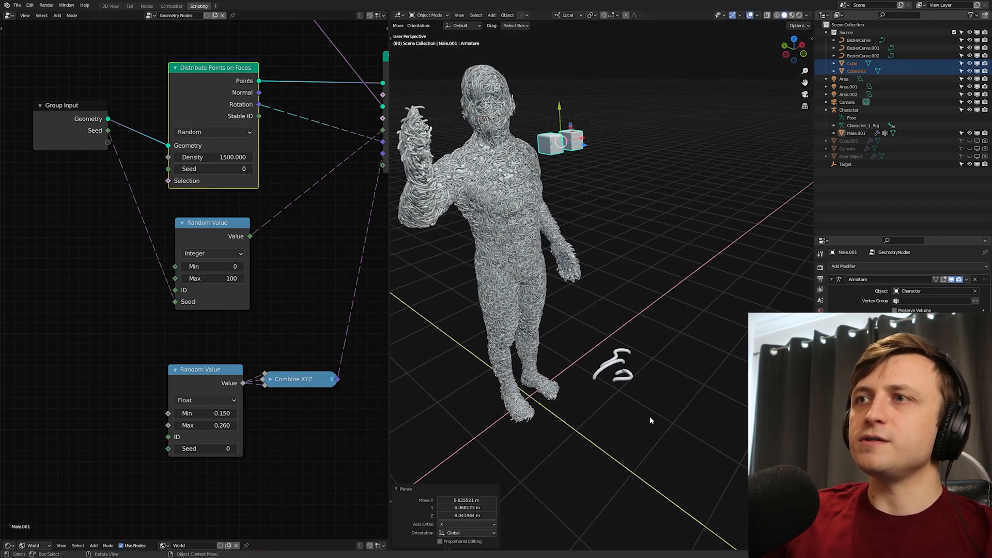
pyautogui.moveTo(650, 417); pyautogui.dragTo(588, 333)
pyautogui.moveTo(590, 315); pyautogui.dragTo(611, 276, button='middle')
pyautogui.press('g')
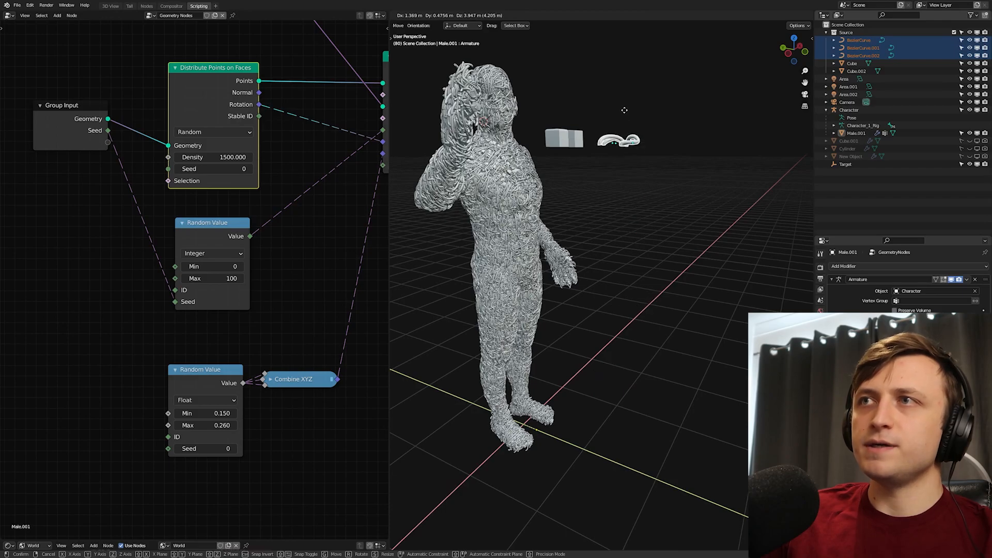
pyautogui.click(621, 114)
# Step: Reposition all five Source objects together in the open space beside the character's shoulder
pyautogui.moveTo(653, 197); pyautogui.dragTo(612, 205, button='middle')
pyautogui.scroll(3, 671, 209)
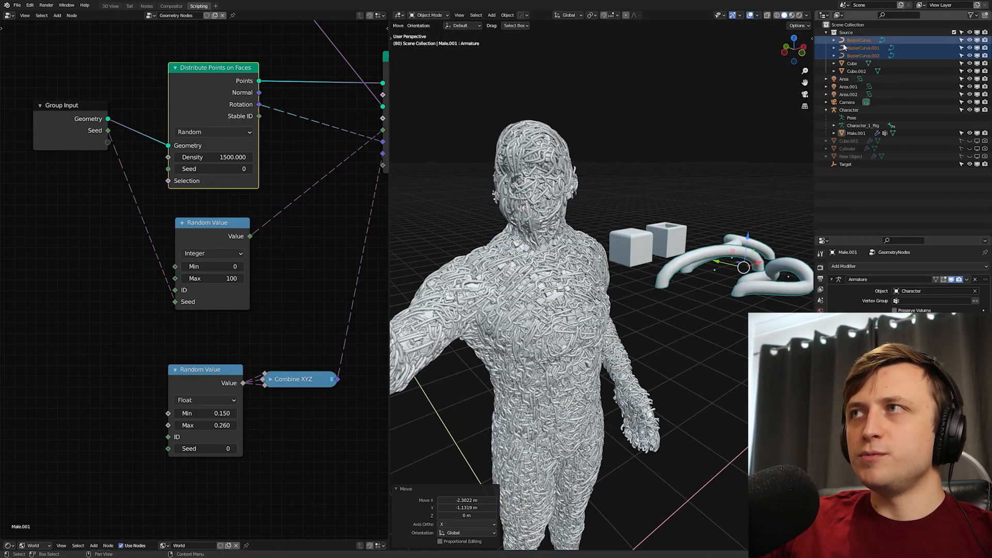
pyautogui.moveTo(640, 285); pyautogui.dragTo(630, 287, button='middle')
pyautogui.scroll(1, 718, 282)
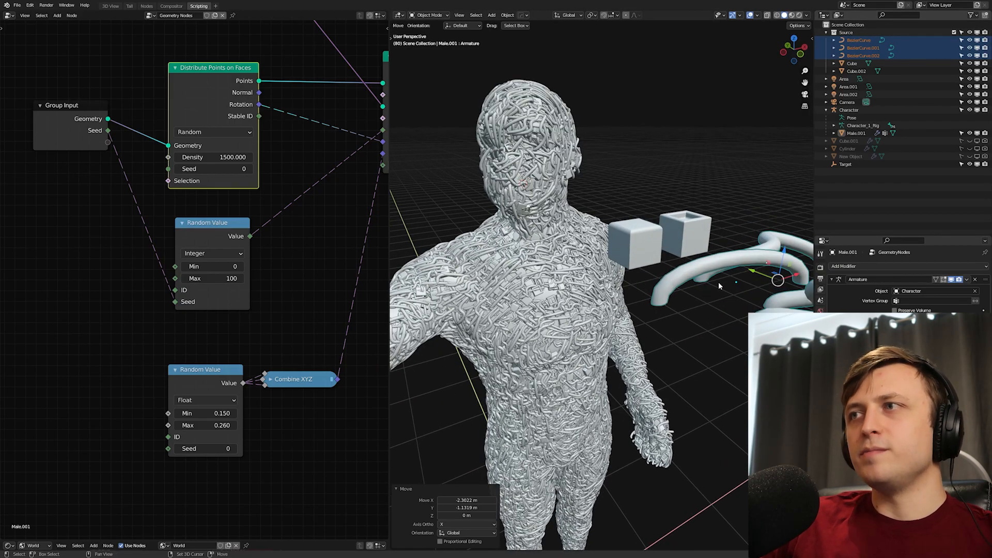
pyautogui.keyDown('shift'); pyautogui.moveTo(720, 282); pyautogui.dragTo(639, 295, button='middle'); pyautogui.keyUp('shift')
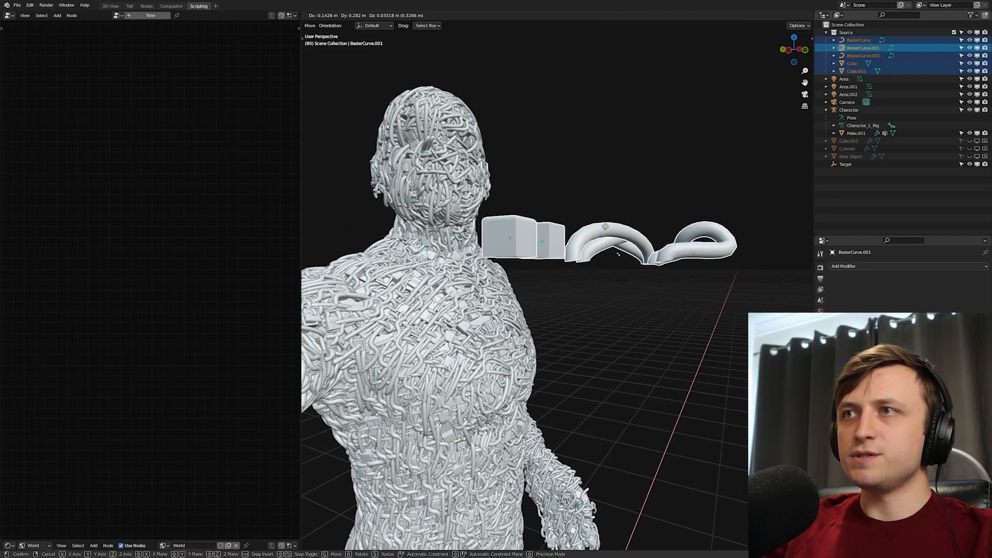
pyautogui.click(640, 215)
# Step: Try shifting all control points of BezierCurve down and up along Z relative to its origin to test how its instances sit
pyautogui.scroll(3, 640, 221)
pyautogui.click(652, 193)
pyautogui.moveTo(652, 194); pyautogui.dragTo(636, 226, button='middle')
pyautogui.press('Tab')
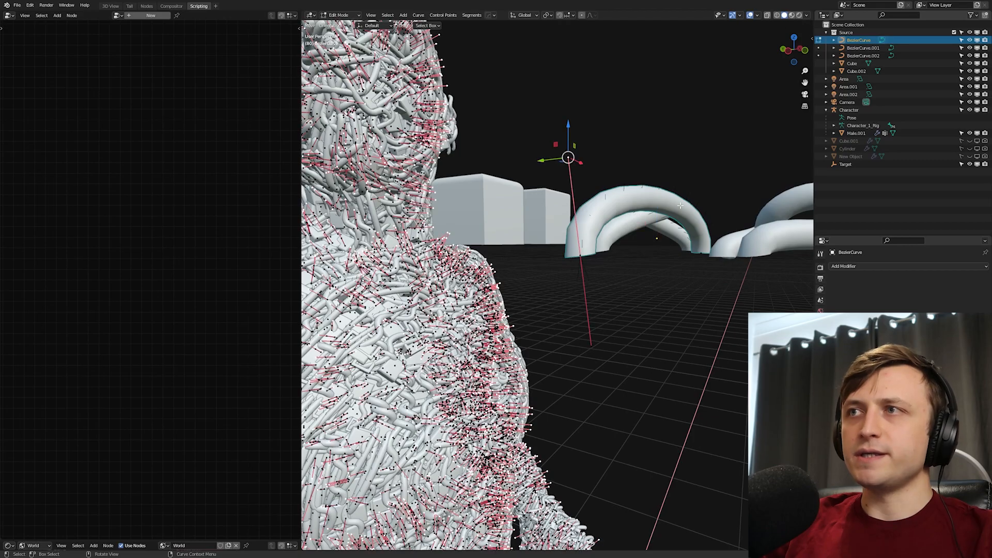
pyautogui.press('a')
pyautogui.moveTo(657, 224); pyautogui.dragTo(657, 366)
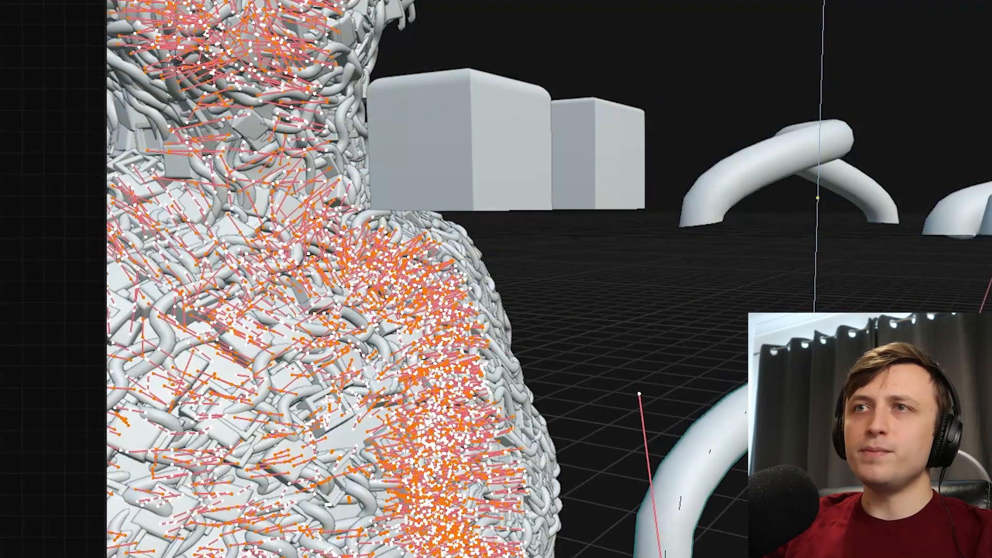
pyautogui.moveTo(827, 393); pyautogui.dragTo(799, 226)
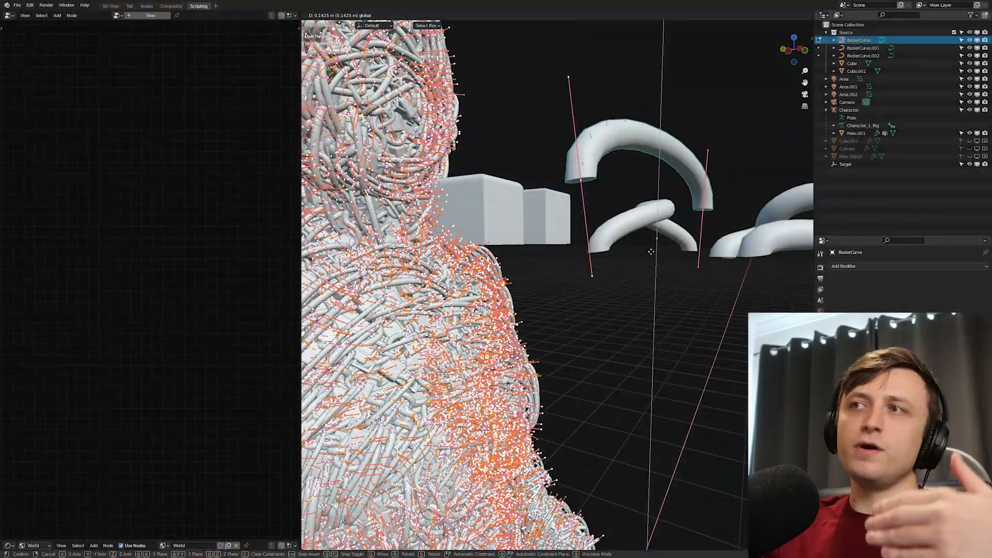
pyautogui.moveTo(651, 251); pyautogui.dragTo(652, 374)
pyautogui.moveTo(653, 279); pyautogui.dragTo(680, 234)
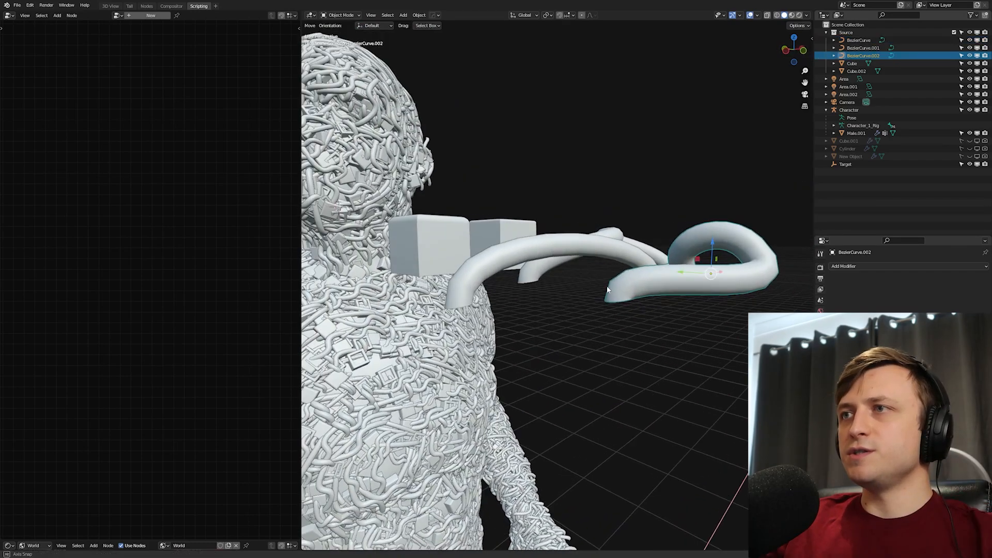
# Step: Raise the top vertices of both cubes about 0.03 m along Z and check the result on the rendered character
pyautogui.moveTo(516, 273); pyautogui.dragTo(644, 259, button='middle')
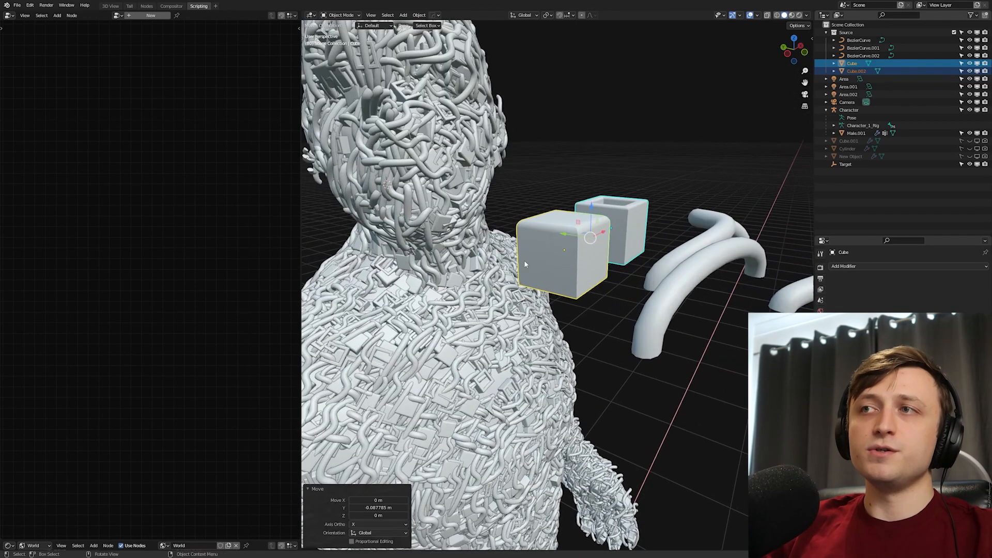
pyautogui.hotkey('ctrl', 'Tab')
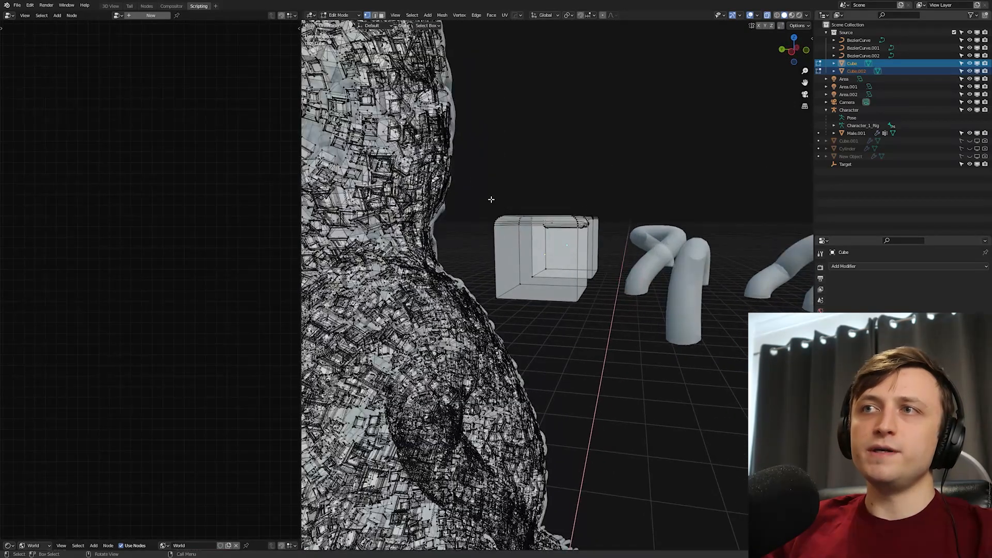
pyautogui.moveTo(490, 199); pyautogui.dragTo(627, 235)
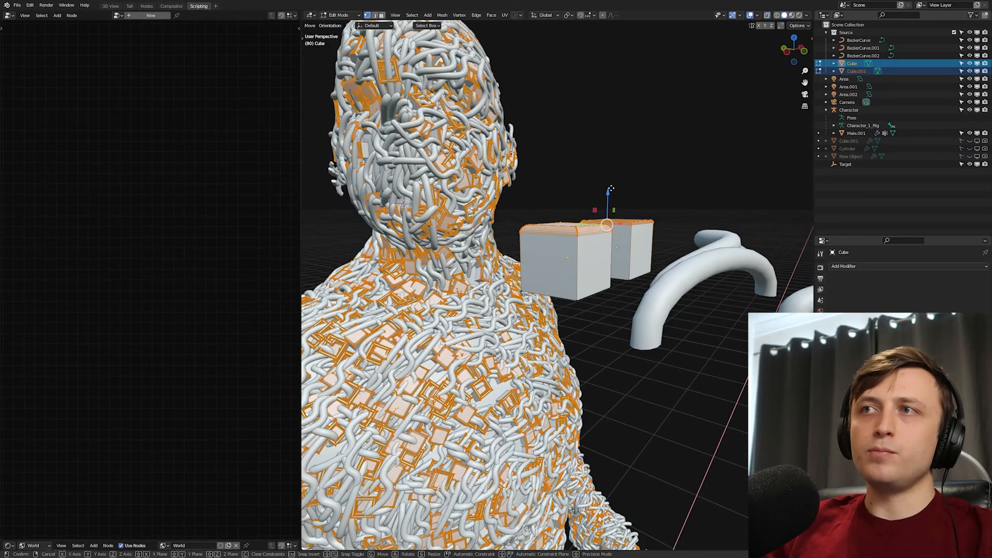
pyautogui.press('g')
pyautogui.press('z')
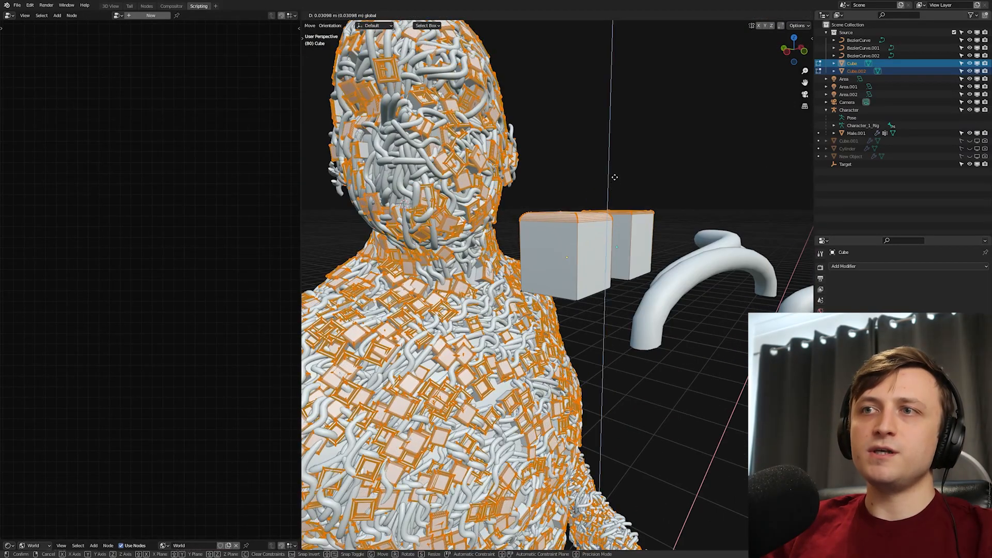
pyautogui.click(613, 178)
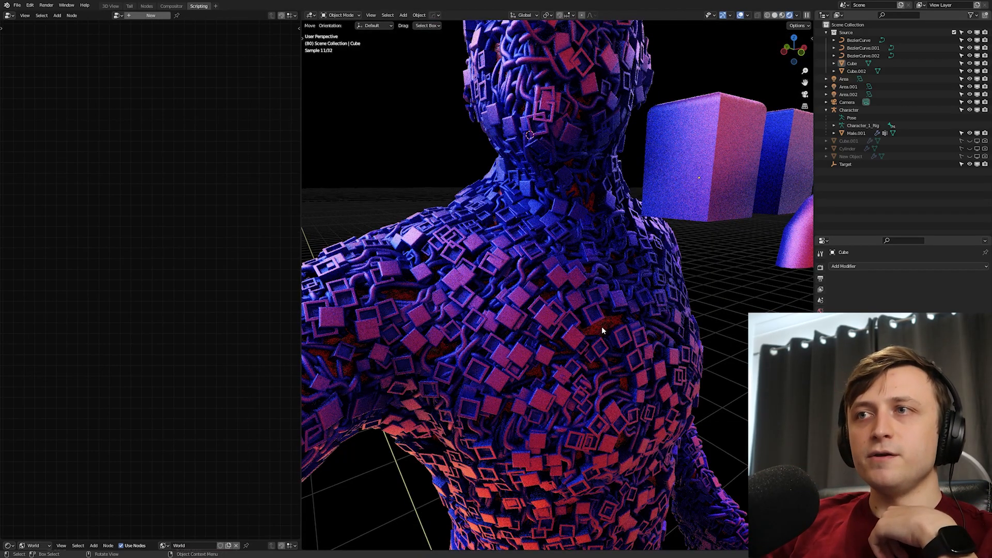
pyautogui.moveTo(578, 331); pyautogui.dragTo(599, 350, button='middle')
pyautogui.scroll(4, 601, 347)
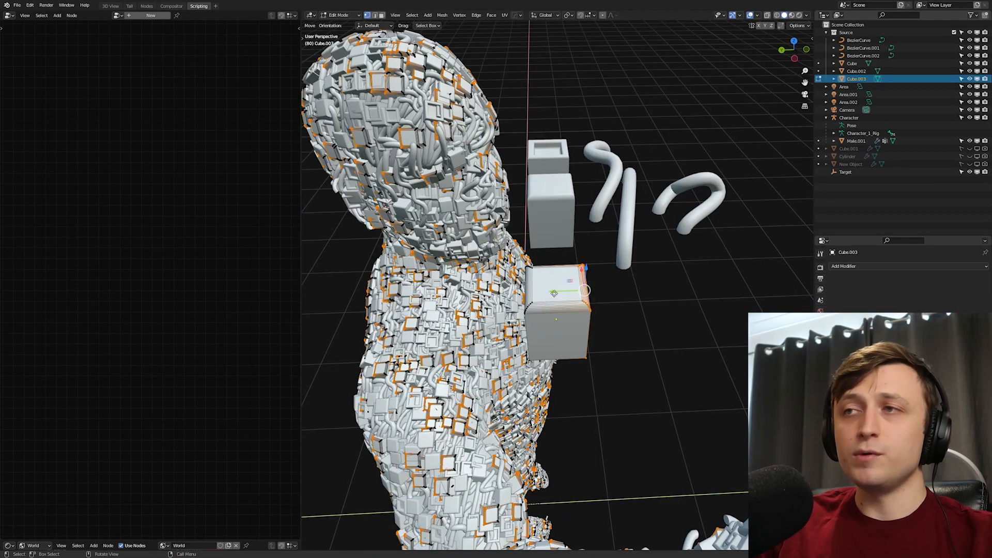
# Step: Stretch the third cube into a rectangular block by moving its side vertices outward along Y
pyautogui.moveTo(554, 293); pyautogui.dragTo(603, 296)
pyautogui.moveTo(603, 296); pyautogui.dragTo(523, 223, button='middle')
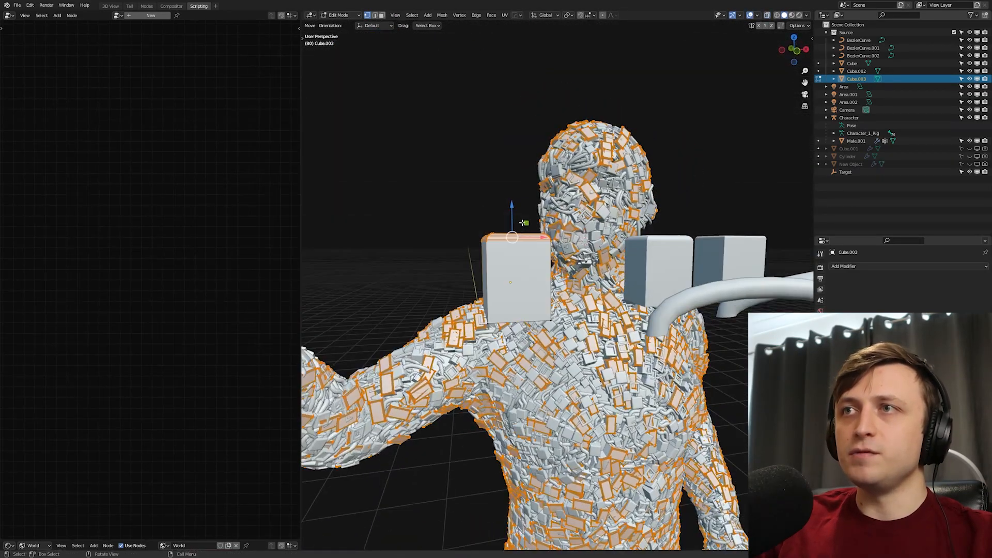
pyautogui.press('Tab')
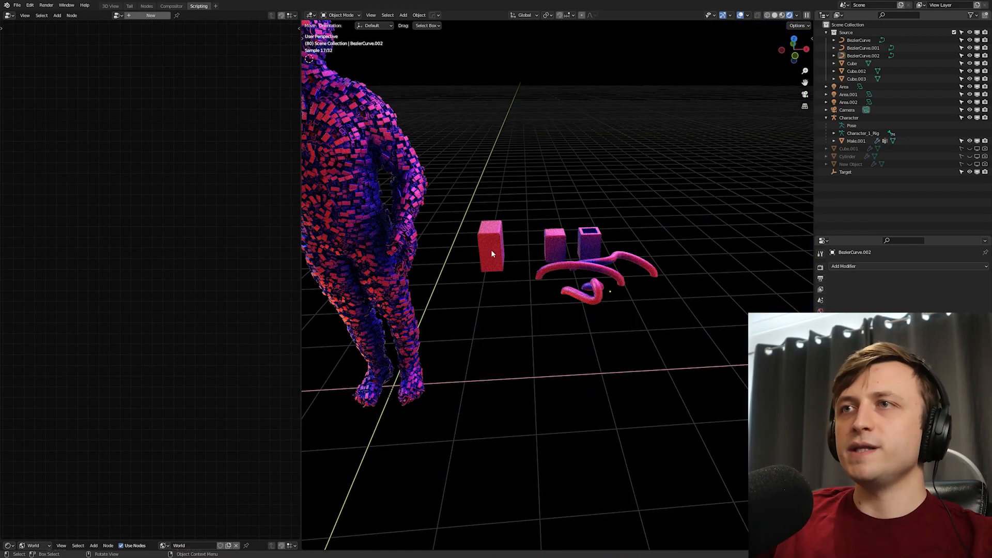
# Step: Taper the rectangular block Cube.003 into a wedge by scaling the vertices of one end to 0.290 along X
pyautogui.click(491, 250)
pyautogui.moveTo(490, 250); pyautogui.dragTo(594, 310, button='middle')
pyautogui.hotkey('shift', 'alt', 'z')
pyautogui.press('Tab')
pyautogui.click(537, 311)
pyautogui.keyDown('shift'); pyautogui.moveTo(557, 445); pyautogui.dragTo(511, 203, button='middle'); pyautogui.keyUp('shift')
pyautogui.hotkey('shift', 'alt', 'z')
pyautogui.moveTo(616, 312); pyautogui.dragTo(469, 227)
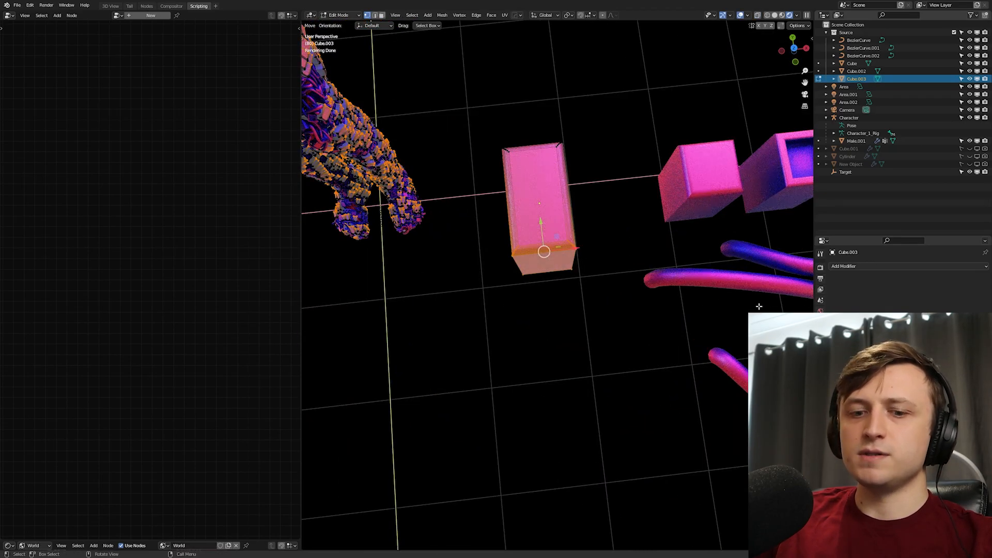
pyautogui.press('s')
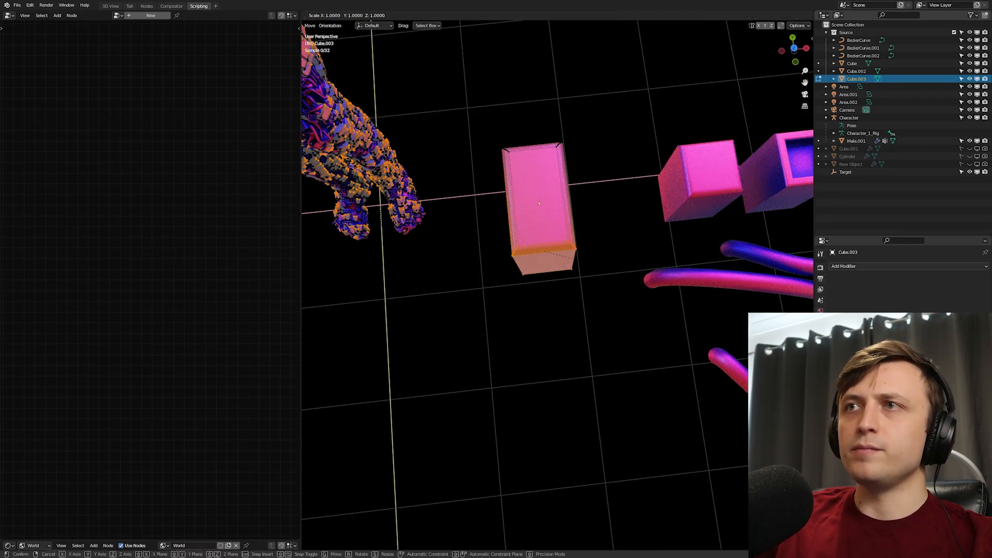
pyautogui.press('x')
pyautogui.click(556, 260)
pyautogui.press('Tab')
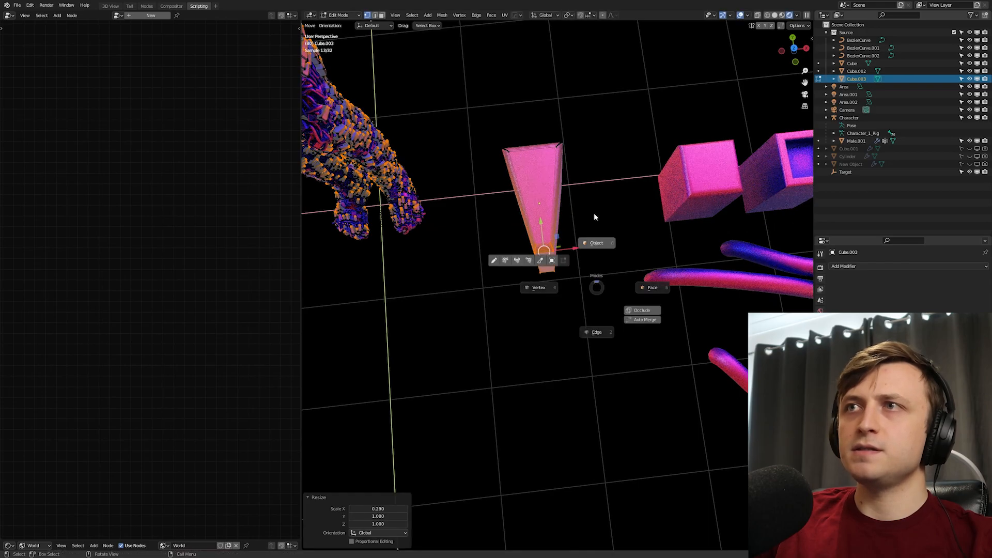
pyautogui.click(593, 226)
# Step: Deselect everything, inspect the wedge instances on the rendered character, and save the file
pyautogui.scroll(-6, 596, 237)
pyautogui.moveTo(480, 235); pyautogui.dragTo(483, 140, button='middle')
pyautogui.keyDown('shift'); pyautogui.moveTo(483, 139); pyautogui.dragTo(568, 216, button='middle'); pyautogui.keyUp('shift')
pyautogui.moveTo(578, 264); pyautogui.dragTo(584, 238, button='middle')
pyautogui.scroll(6, 574, 264)
pyautogui.hotkey('alt', 'a')
pyautogui.moveTo(562, 304); pyautogui.dragTo(559, 291, button='middle')
pyautogui.hotkey('ctrl', 's')
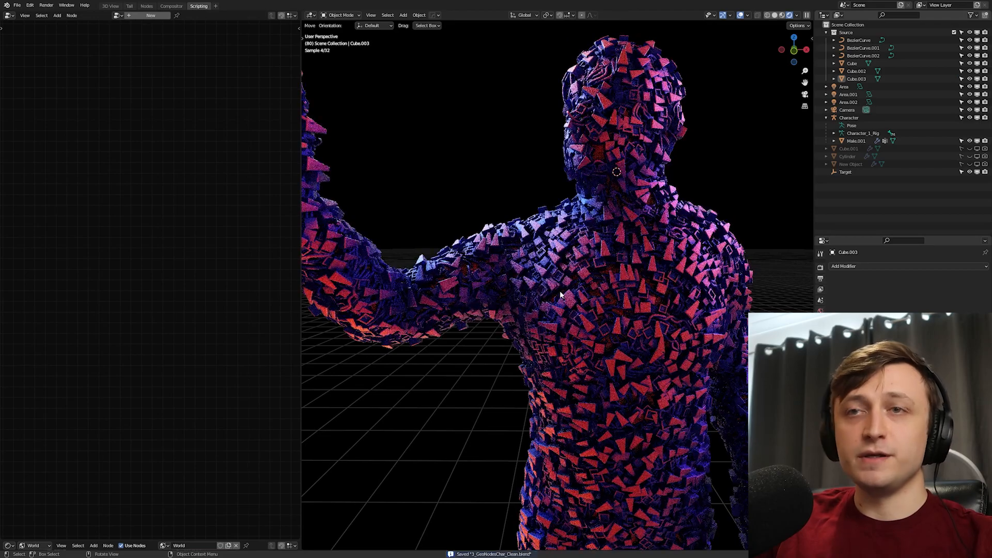
pyautogui.scroll(4, 594, 289)
pyautogui.scroll(-4, 606, 342)
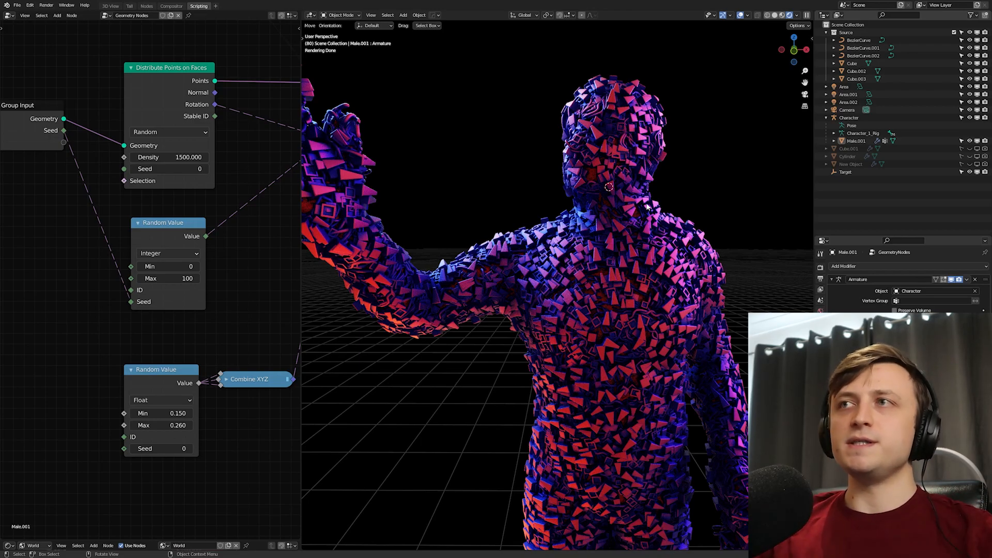
pyautogui.hotkey('ctrl', 's')
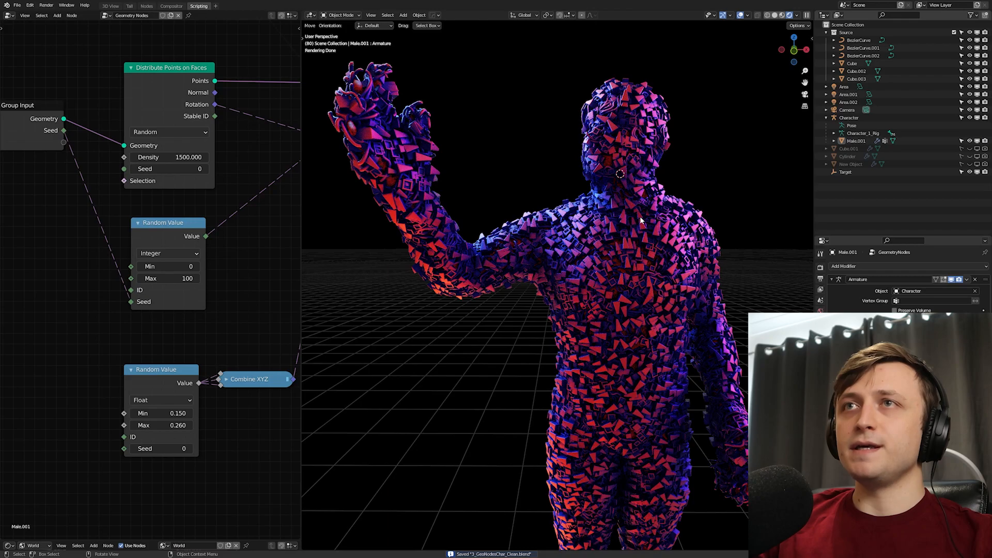
# Step: Switch the viewport to Solid shading and add a vertex group named WeightGroup to Male.001
pyautogui.press('z')
pyautogui.click(710, 218)
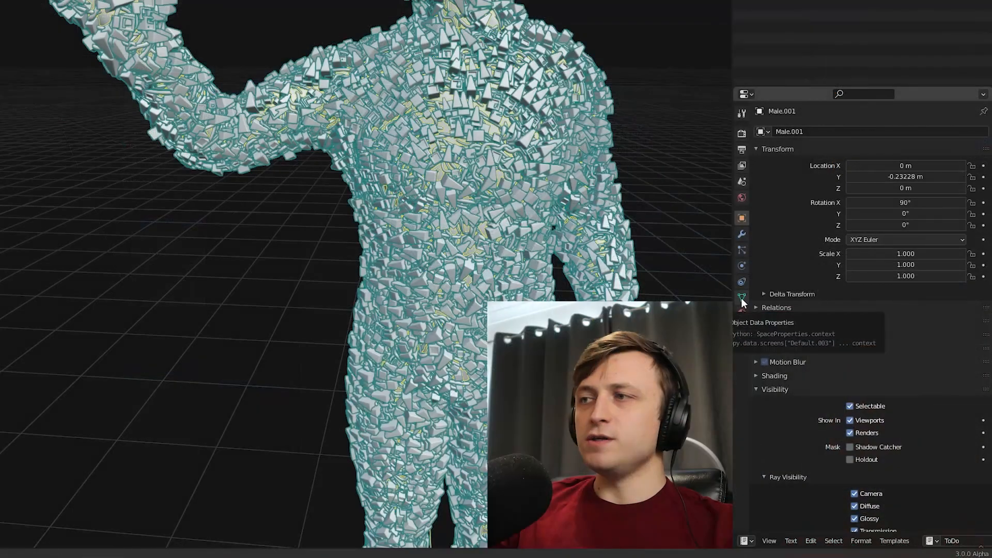
pyautogui.click(741, 298)
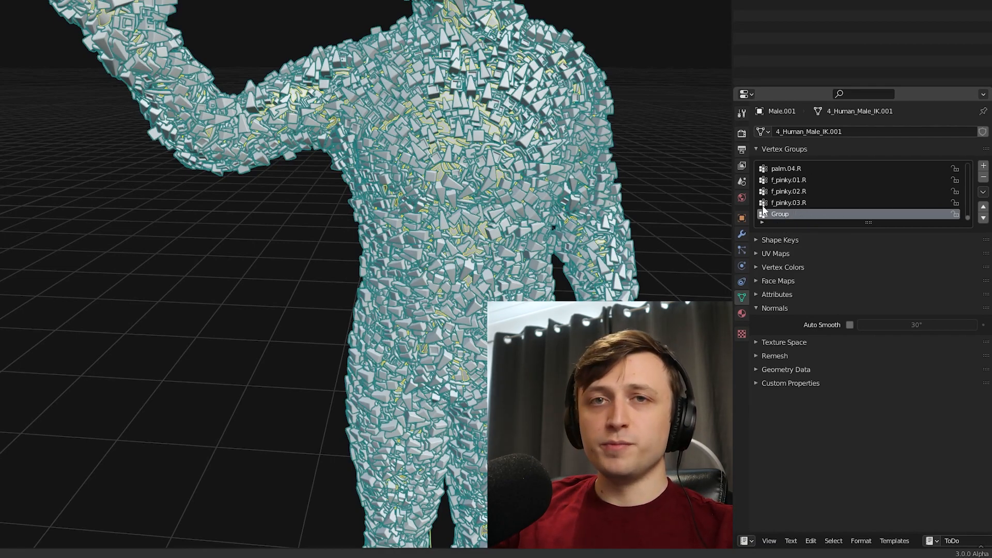
pyautogui.click(984, 166)
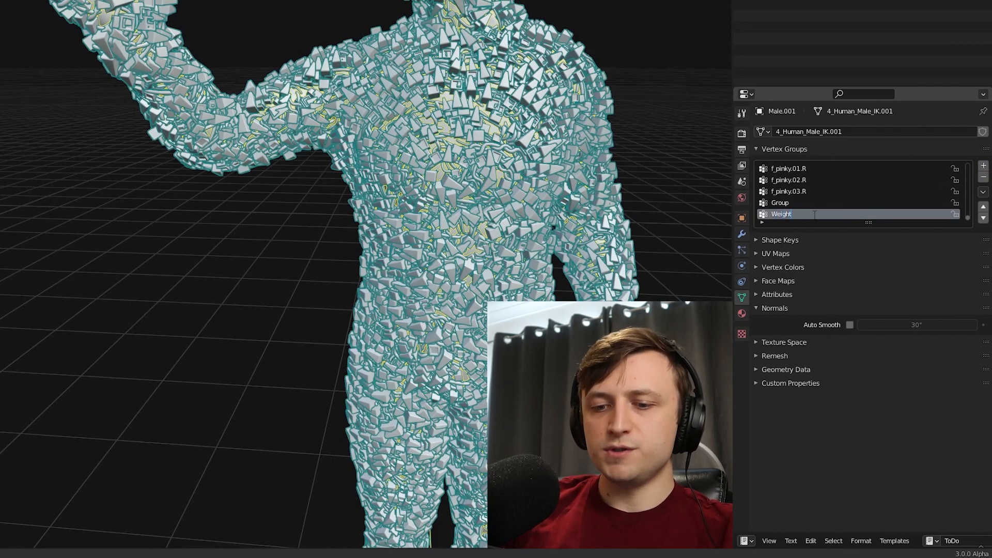
pyautogui.press('Return')
# Step: Expose the Selection input of Distribute Points on Faces as a new socket on the Group Input node
pyautogui.keyDown('shift'); pyautogui.moveTo(330, 168); pyautogui.dragTo(345, 224, button='middle'); pyautogui.keyUp('shift')
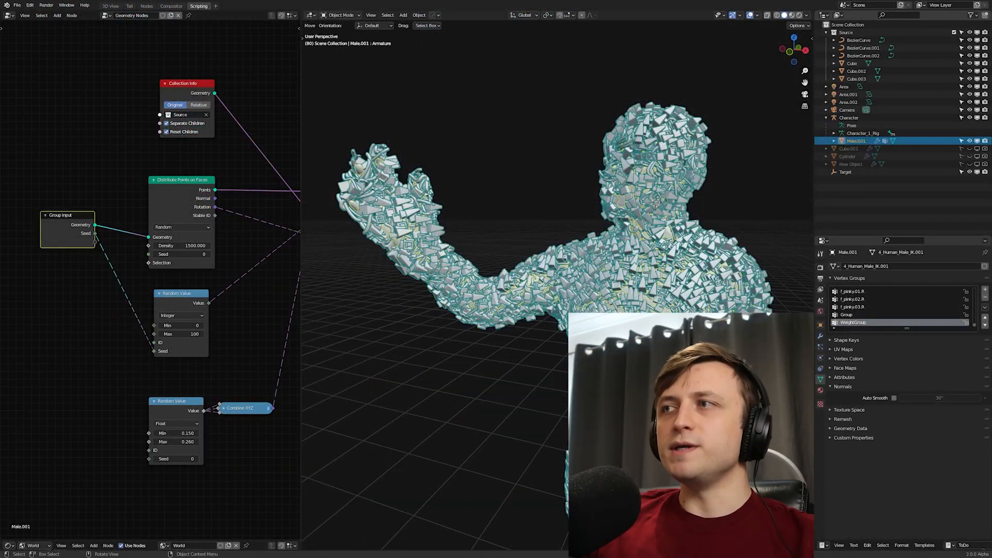
pyautogui.scroll(1, 557, 286)
pyautogui.click(819, 336)
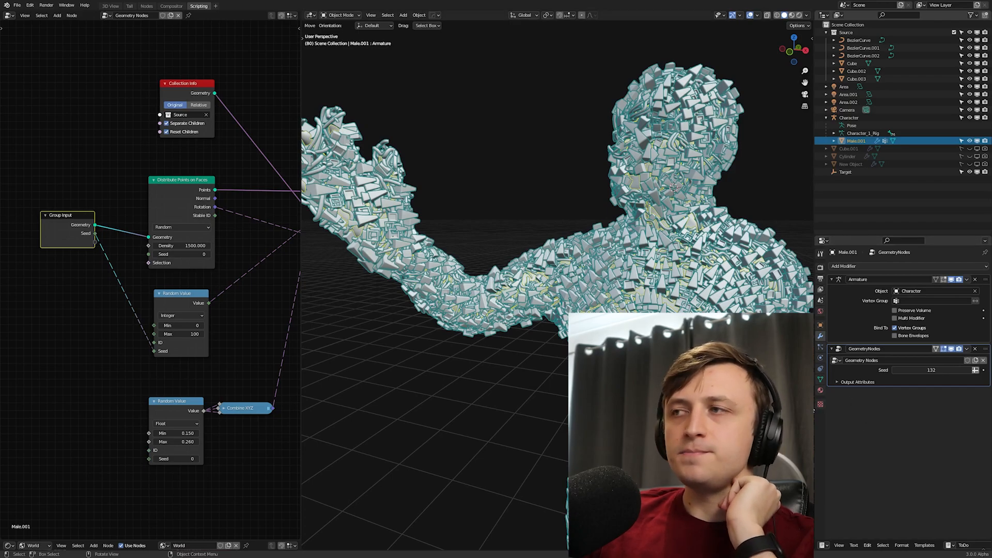
pyautogui.scroll(1, 111, 310)
pyautogui.scroll(1, 90, 314)
pyautogui.scroll(1, 90, 314)
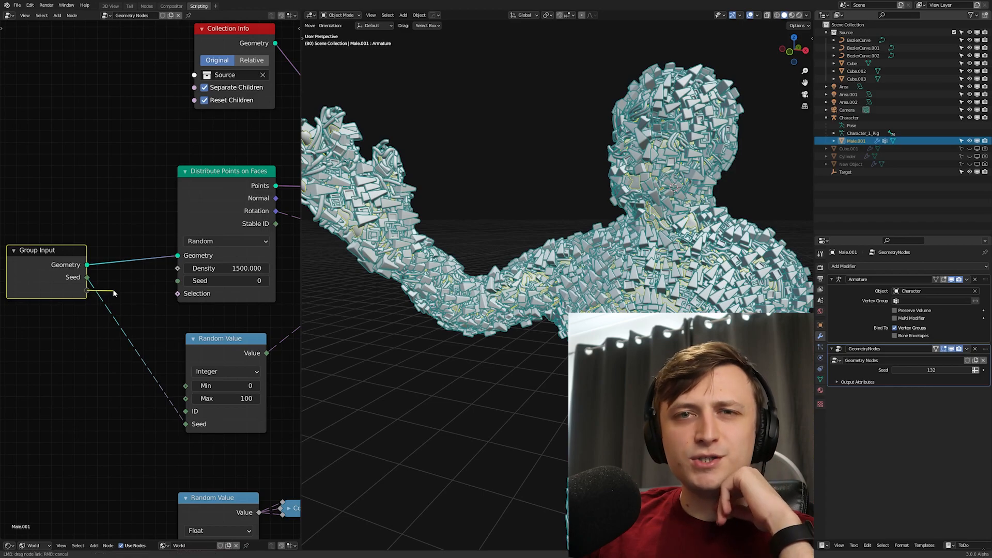
pyautogui.moveTo(108, 293); pyautogui.dragTo(122, 293)
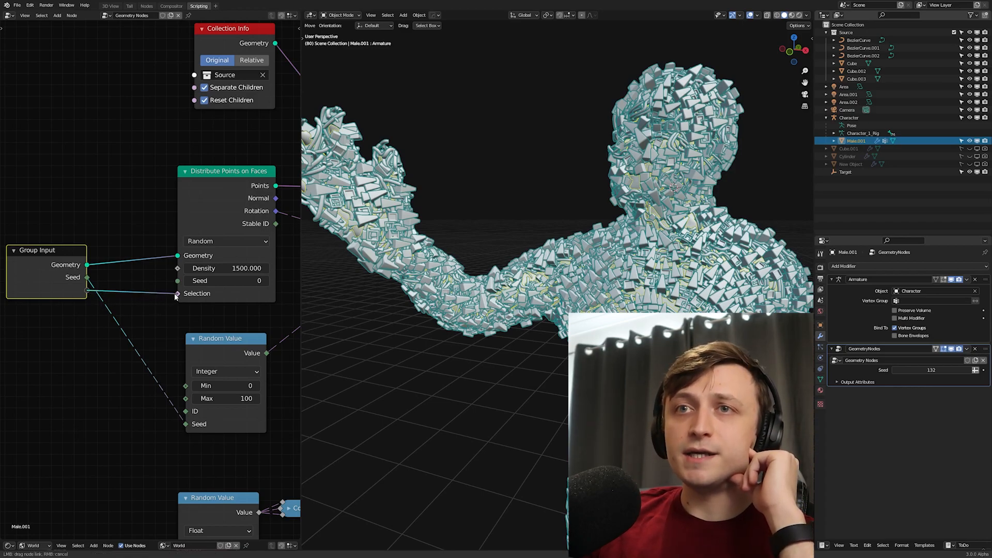
pyautogui.moveTo(176, 295); pyautogui.dragTo(176, 295)
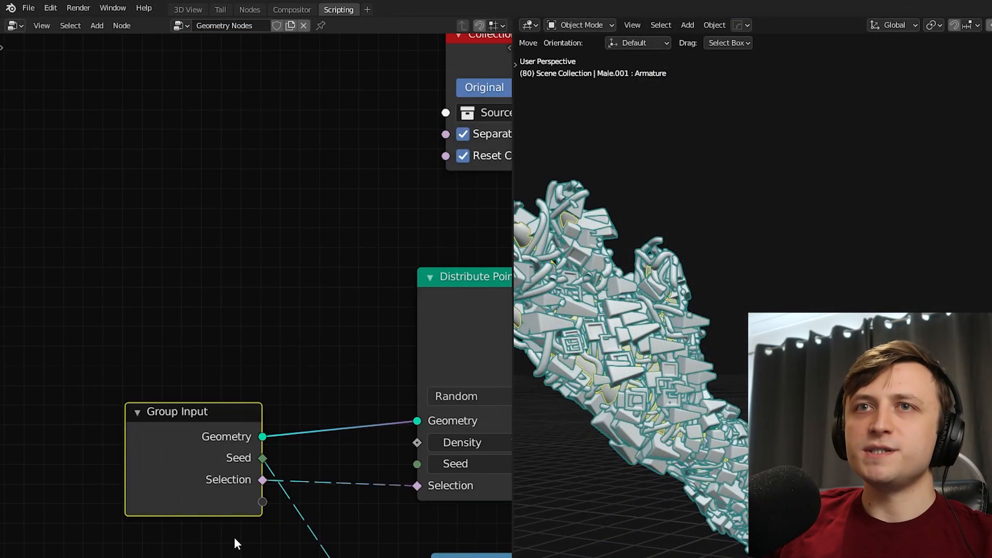
# Step: Show the node group's list of inputs in the node editor and select the Selection input
pyautogui.scroll(1, 234, 538)
pyautogui.press('n')
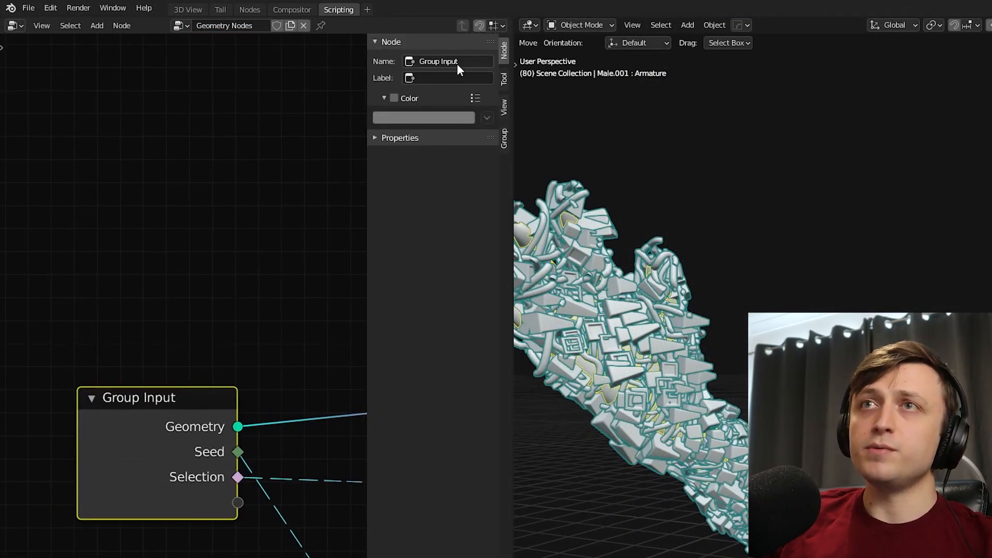
pyautogui.click(503, 78)
pyautogui.click(504, 107)
pyautogui.click(504, 137)
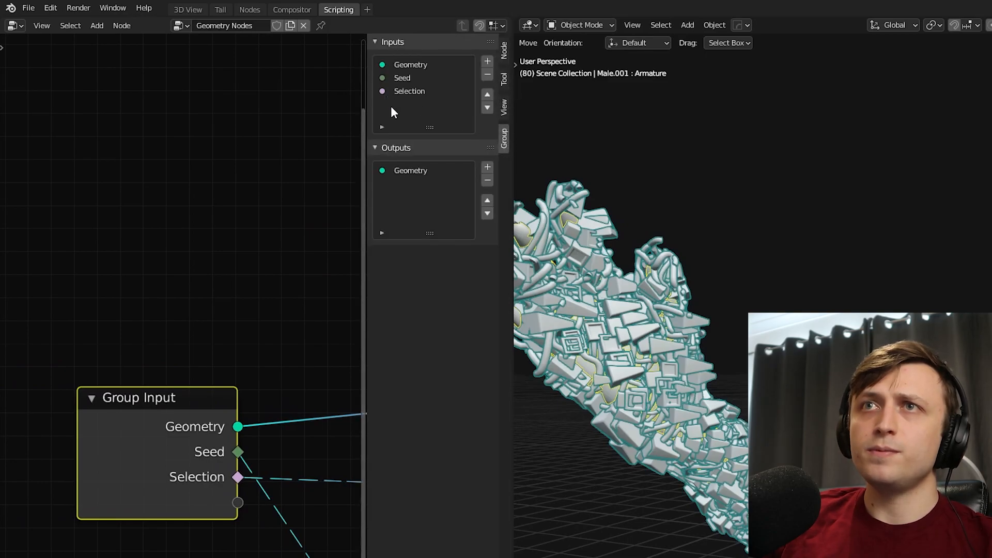
pyautogui.click(414, 91)
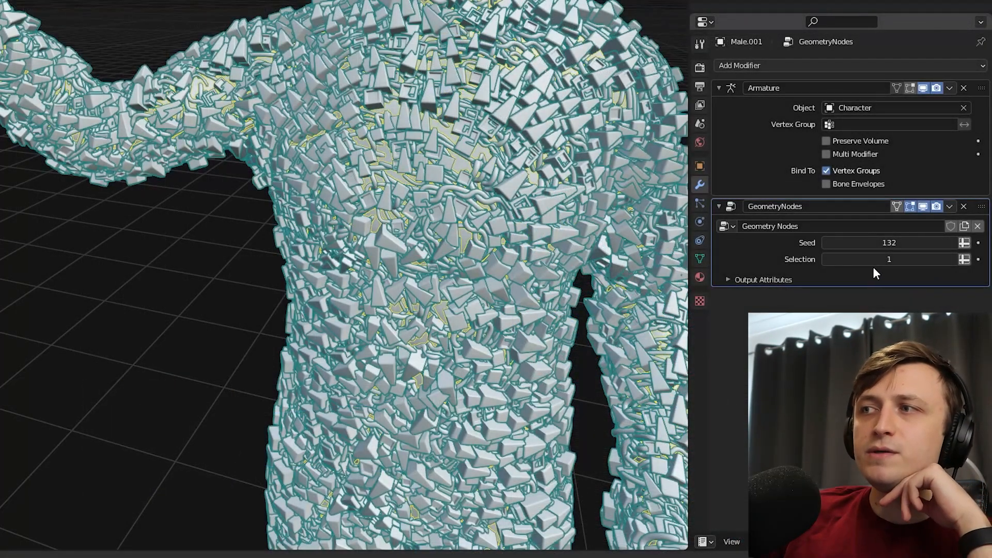
# Step: Switch the Geometry Nodes modifier's Selection input from a single value to an attribute and assign WeightGroup to it
pyautogui.moveTo(914, 262); pyautogui.dragTo(905, 262)
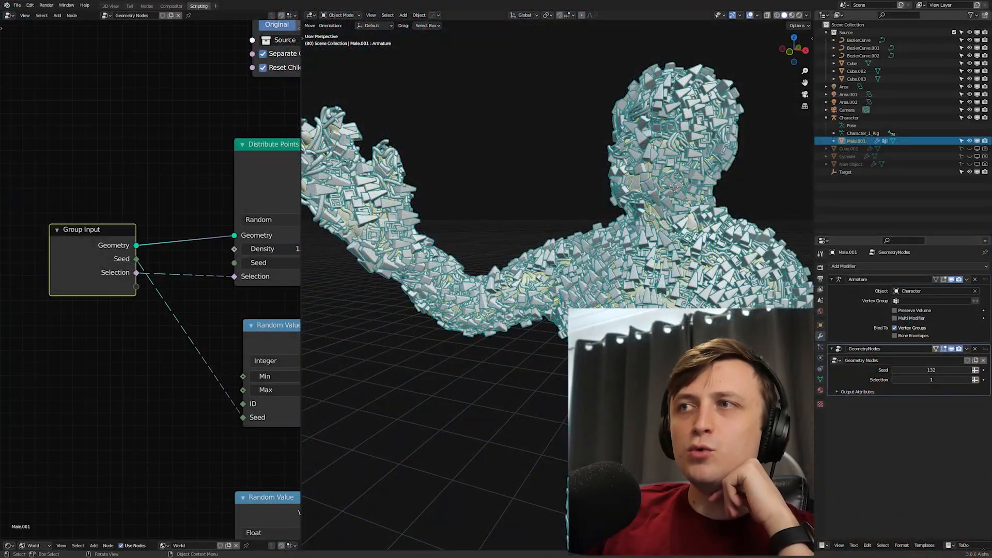
pyautogui.moveTo(939, 380); pyautogui.dragTo(923, 383)
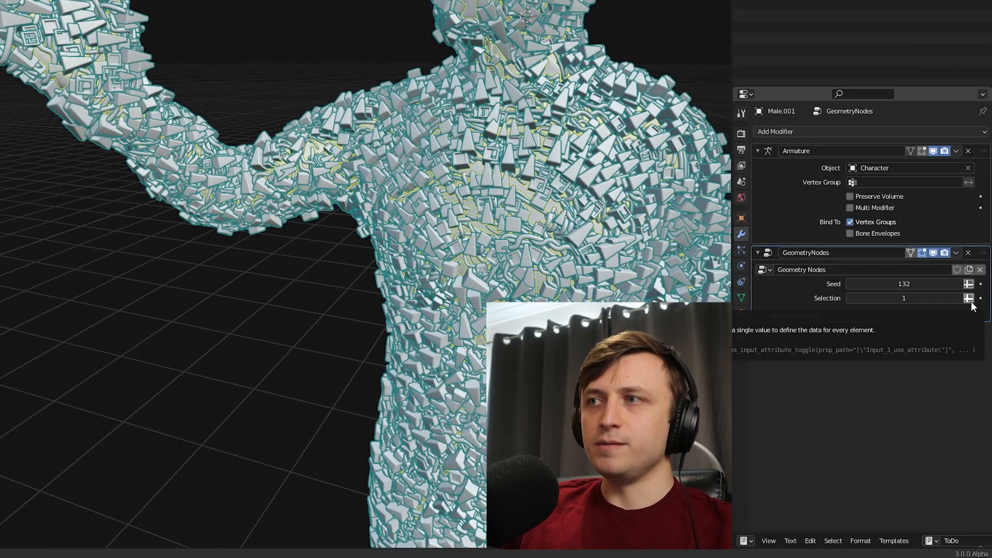
pyautogui.click(969, 303)
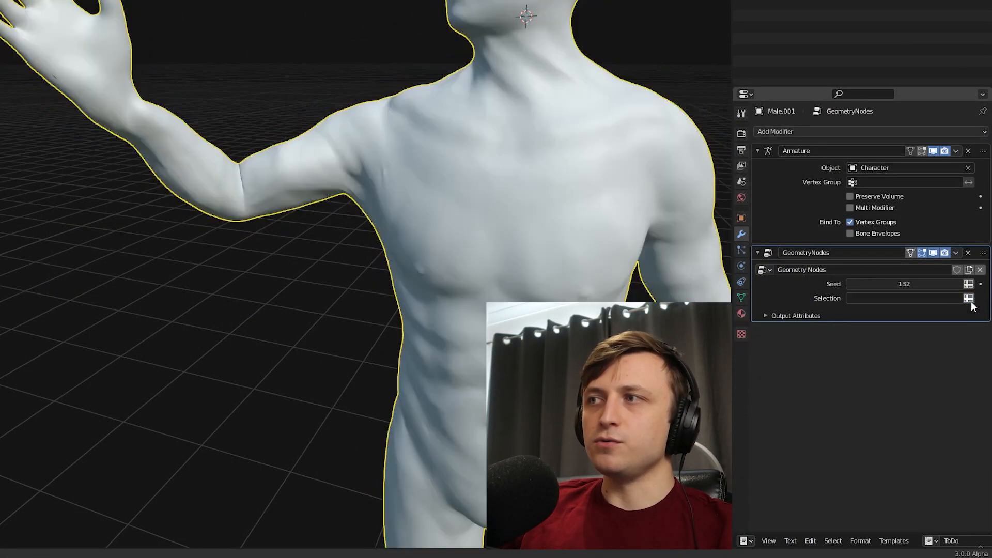
pyautogui.click(896, 302)
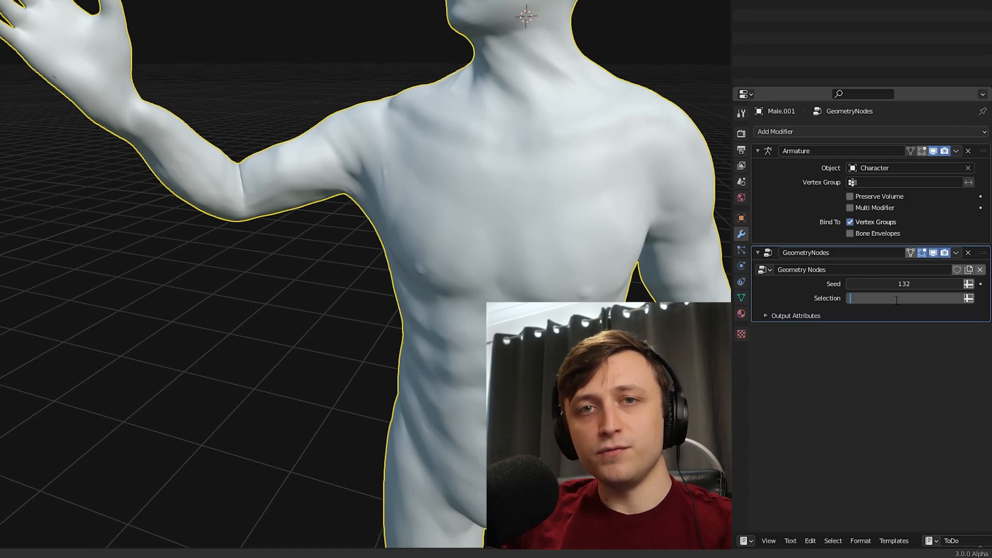
pyautogui.write('Weight')
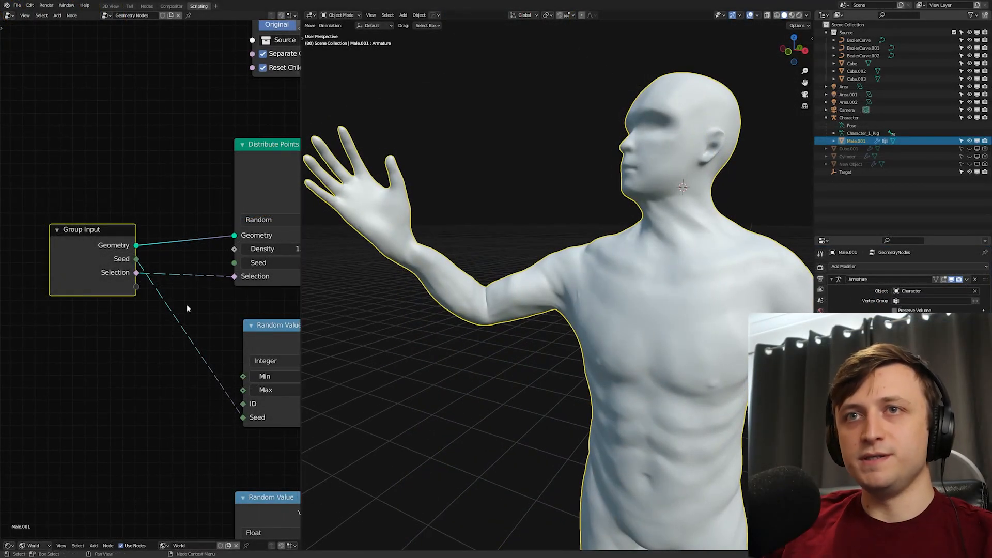
# Step: Put Male.001 into Weight Paint mode and widen the node editor to show the whole node tree
pyautogui.moveTo(189, 305); pyautogui.dragTo(146, 308, button='middle')
pyautogui.scroll(-1, 151, 309)
pyautogui.moveTo(73, 263); pyautogui.dragTo(107, 264)
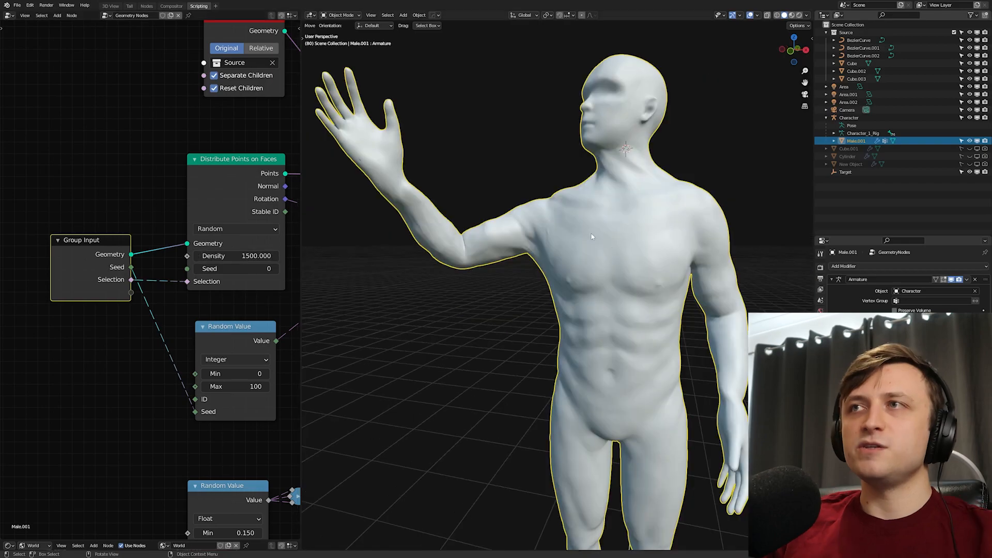
pyautogui.click(341, 15)
pyautogui.click(346, 58)
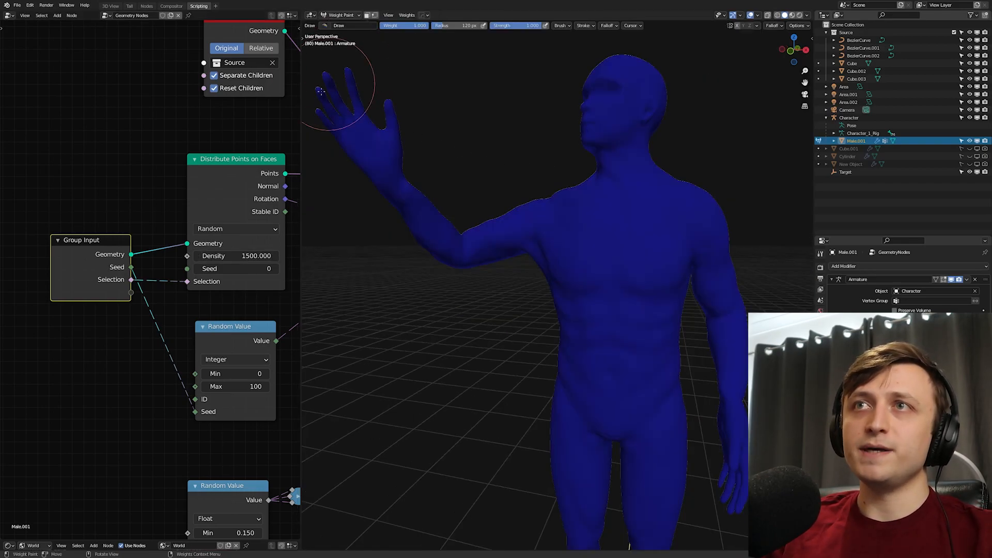
pyautogui.scroll(-4, 211, 216)
pyautogui.moveTo(301, 252); pyautogui.dragTo(446, 252)
pyautogui.scroll(3, 288, 272)
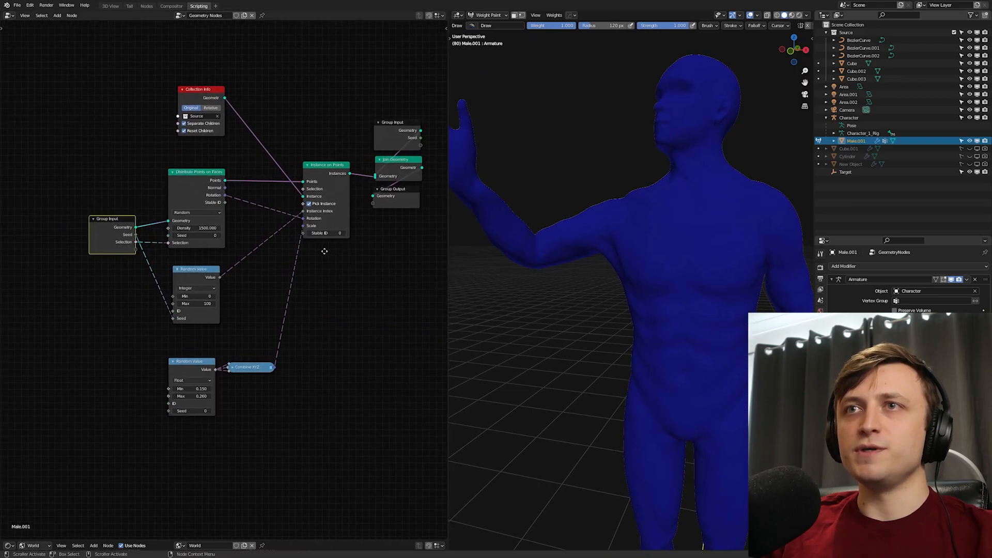
# Step: Paint weight 1.000 over the character's chest and abdomen with the Draw brush
pyautogui.scroll(2, 684, 222)
pyautogui.click(472, 26)
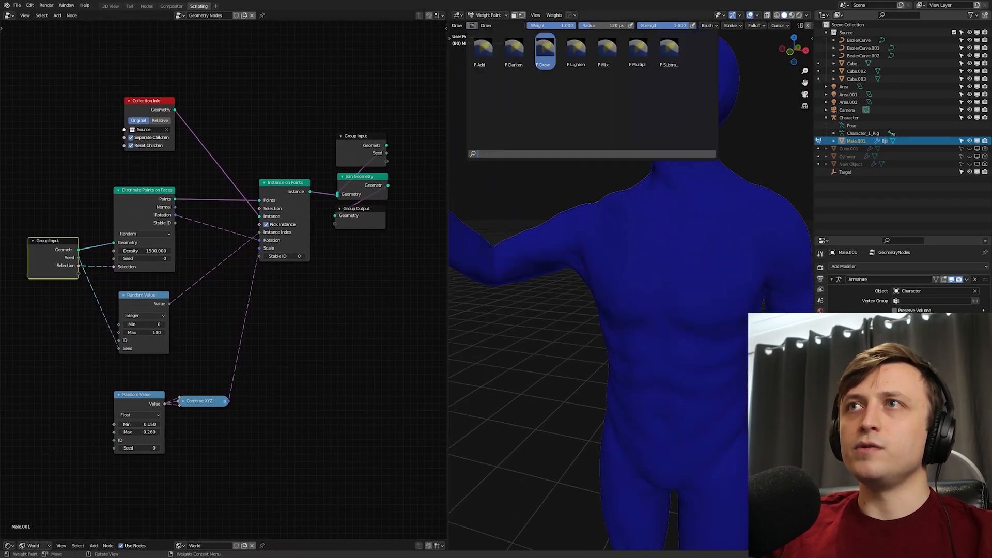
pyautogui.moveTo(620, 247)
pyautogui.mouseDown()
pyautogui.moveTo(646, 279)
pyautogui.moveTo(687, 289)
pyautogui.moveTo(744, 258)
pyautogui.moveTo(666, 247)
pyautogui.mouseUp()
pyautogui.moveTo(677, 398)
pyautogui.mouseDown(button='middle')
pyautogui.moveTo(667, 253)
pyautogui.moveTo(655, 358)
pyautogui.moveTo(616, 211)
pyautogui.mouseUp(button='middle')
pyautogui.moveTo(616, 212); pyautogui.dragTo(633, 266)
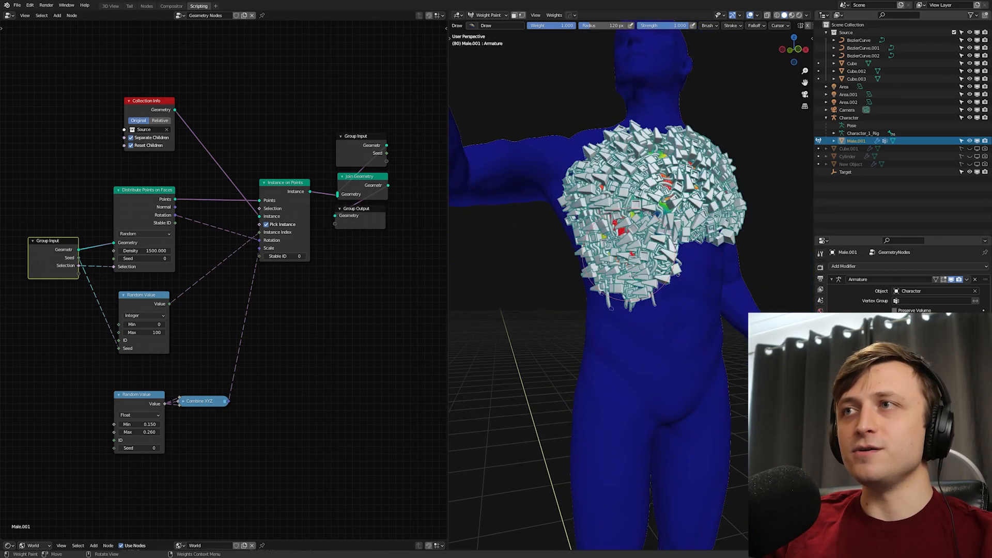
# Step: Hide the viewport overlays and switch the viewport to Rendered shading
pyautogui.press('z')
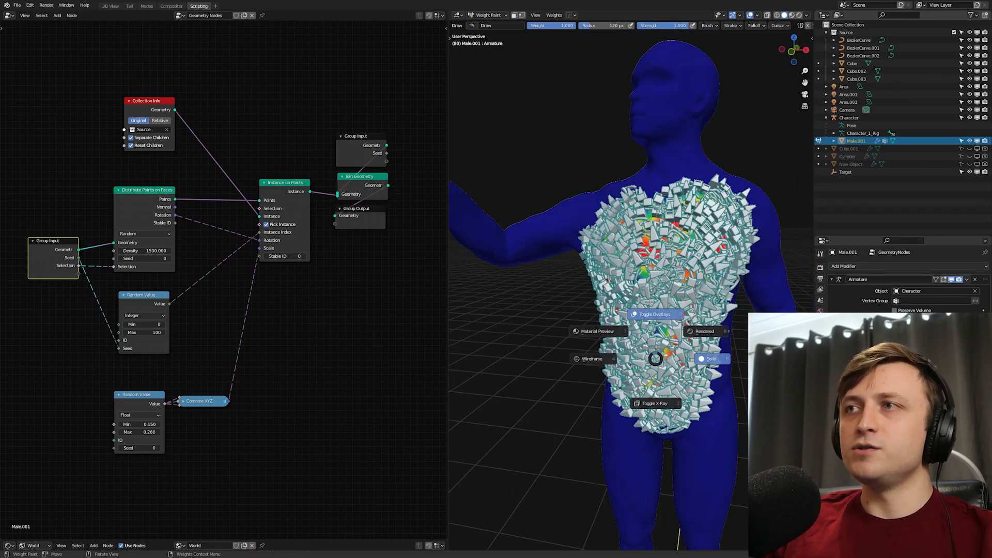
pyautogui.click(648, 302)
pyautogui.moveTo(652, 316); pyautogui.dragTo(657, 323, button='middle')
pyautogui.press('z')
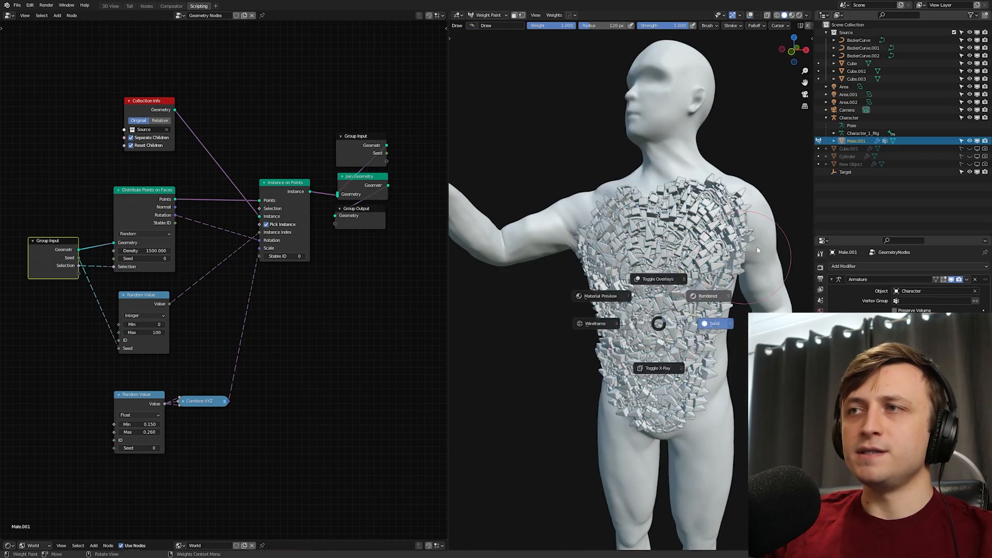
pyautogui.click(748, 262)
pyautogui.moveTo(749, 262); pyautogui.dragTo(678, 235, button='middle')
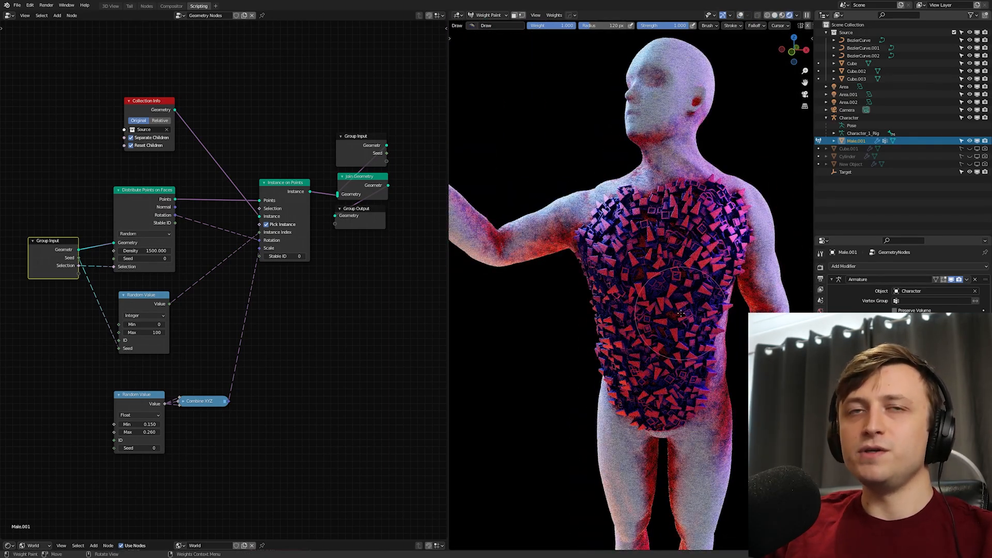
# Step: Paint weight from the raised arm's shoulder across the upper back and check the instances up close
pyautogui.moveTo(599, 271); pyautogui.dragTo(698, 293, button='middle')
pyautogui.scroll(1, 679, 276)
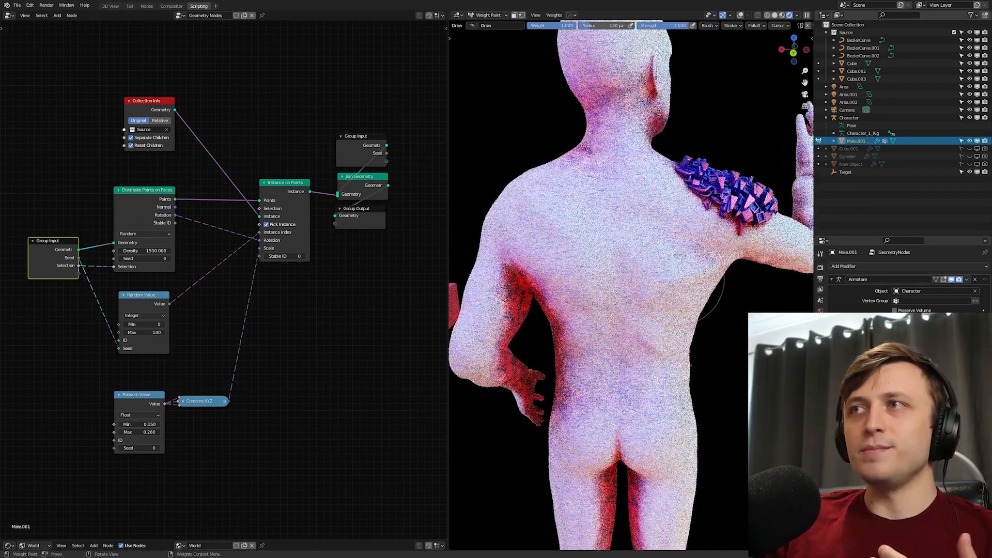
pyautogui.moveTo(718, 196); pyautogui.dragTo(663, 240)
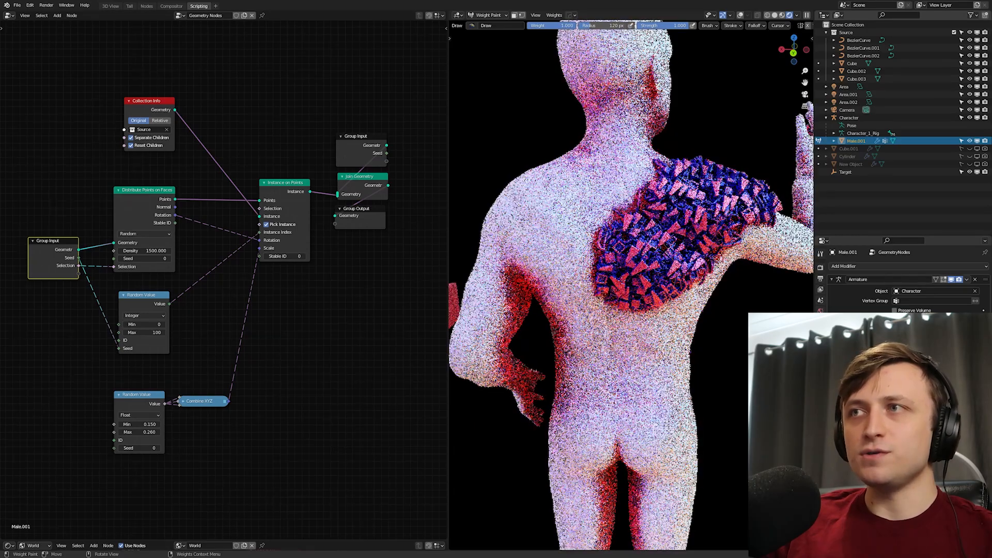
pyautogui.moveTo(626, 279); pyautogui.dragTo(550, 335)
pyautogui.scroll(5, 666, 362)
pyautogui.moveTo(692, 382)
pyautogui.mouseDown(button='middle')
pyautogui.moveTo(645, 370)
pyautogui.moveTo(695, 380)
pyautogui.mouseUp(button='middle')
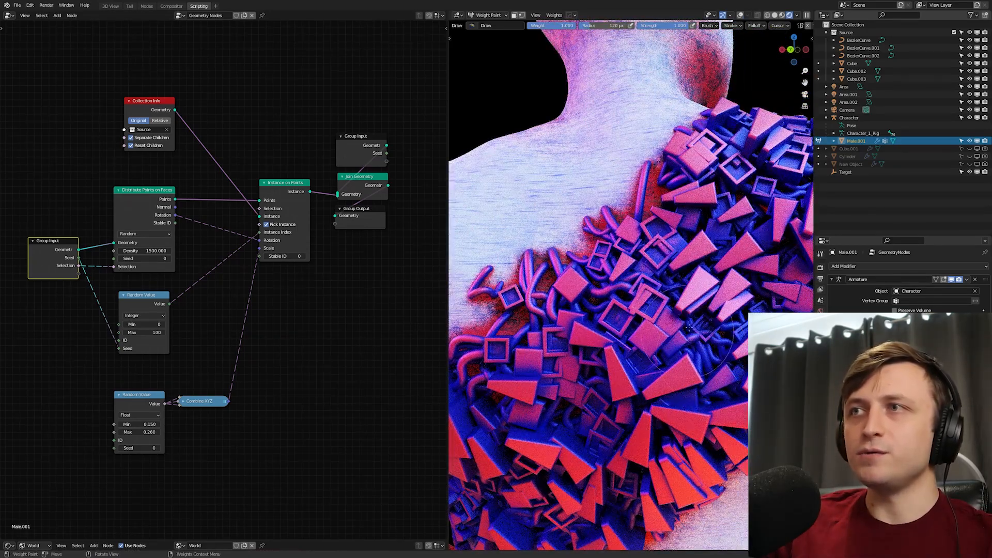
# Step: Set the brush radius to 141 px and extend the painted weight across the rest of the back and the arms
pyautogui.scroll(-3, 667, 269)
pyautogui.press('f')
pyautogui.moveTo(549, 237)
pyautogui.mouseDown()
pyautogui.moveTo(537, 230)
pyautogui.moveTo(615, 289)
pyautogui.moveTo(649, 353)
pyautogui.mouseUp()
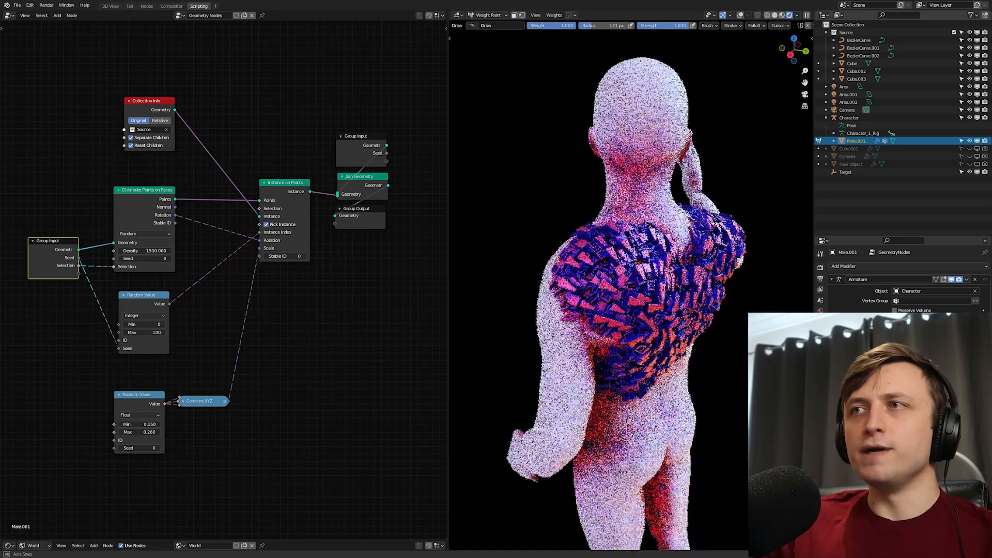
pyautogui.moveTo(602, 285); pyautogui.dragTo(678, 243, button='middle')
pyautogui.moveTo(678, 244); pyautogui.dragTo(640, 289)
pyautogui.moveTo(545, 269); pyautogui.dragTo(615, 261, button='middle')
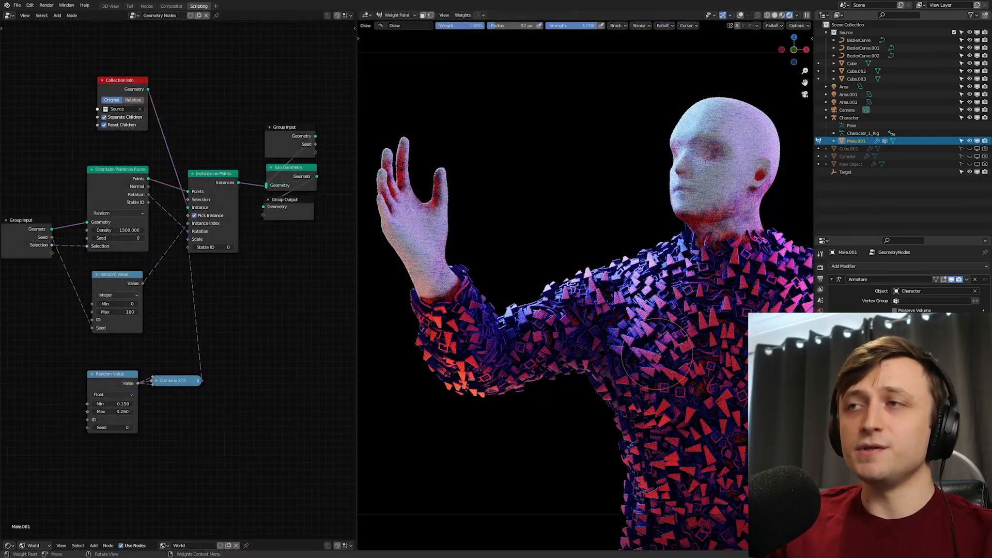
pyautogui.moveTo(703, 345); pyautogui.dragTo(629, 322, button='middle')
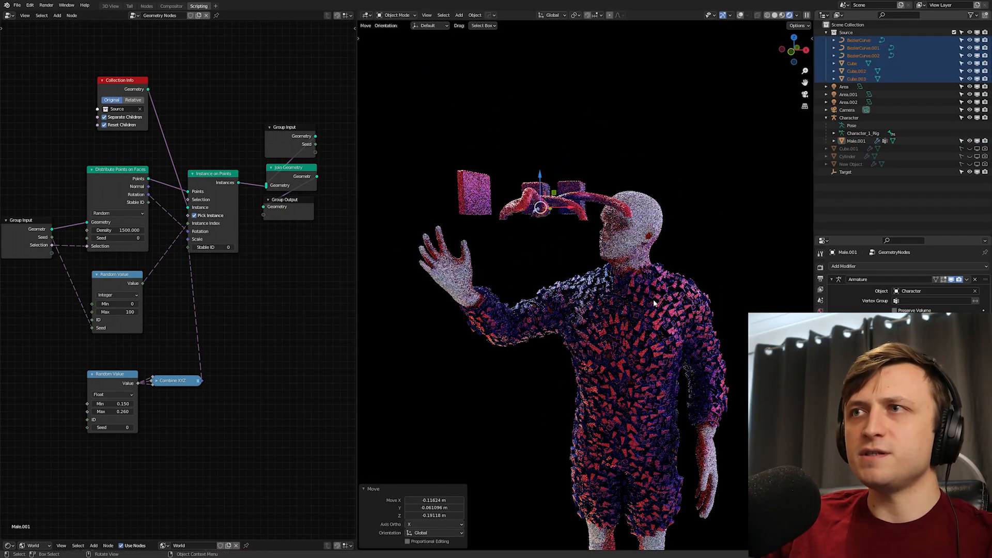
# Step: Scale, move and freely rotate the Source objects beside the character's head, then return to the camera view
pyautogui.press('s')
pyautogui.click(558, 240)
pyautogui.press('g')
pyautogui.click(560, 267)
pyautogui.scroll(2, 559, 267)
pyautogui.press('r')
pyautogui.press('r')
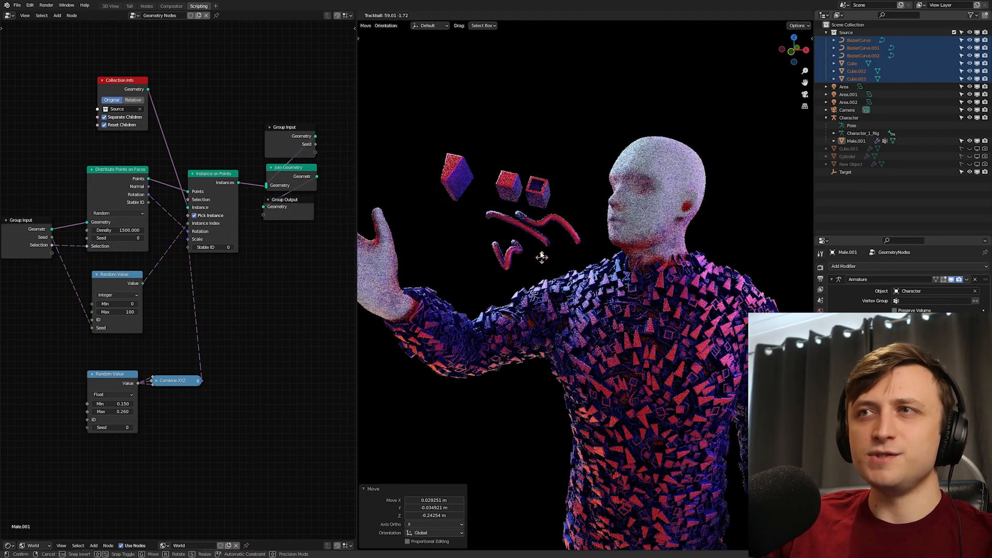
pyautogui.click(541, 257)
pyautogui.click(574, 252)
pyautogui.moveTo(575, 252); pyautogui.dragTo(543, 237, button='middle')
pyautogui.press('KP_0')
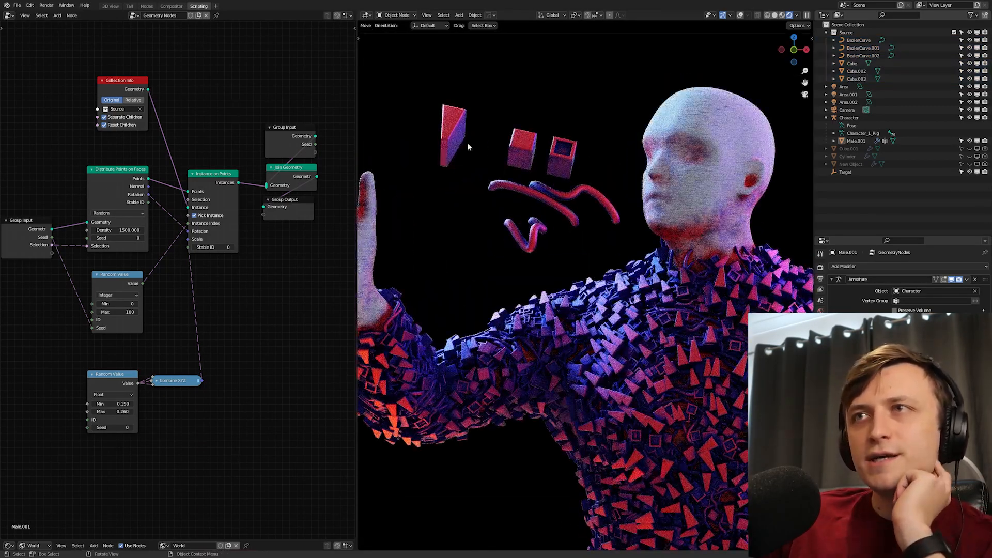
# Step: Extrude one end of the wedge Cube.003 outward in Edit Mode
pyautogui.click(457, 133)
pyautogui.press('Tab')
pyautogui.click(544, 137)
pyautogui.moveTo(357, 208); pyautogui.dragTo(284, 212)
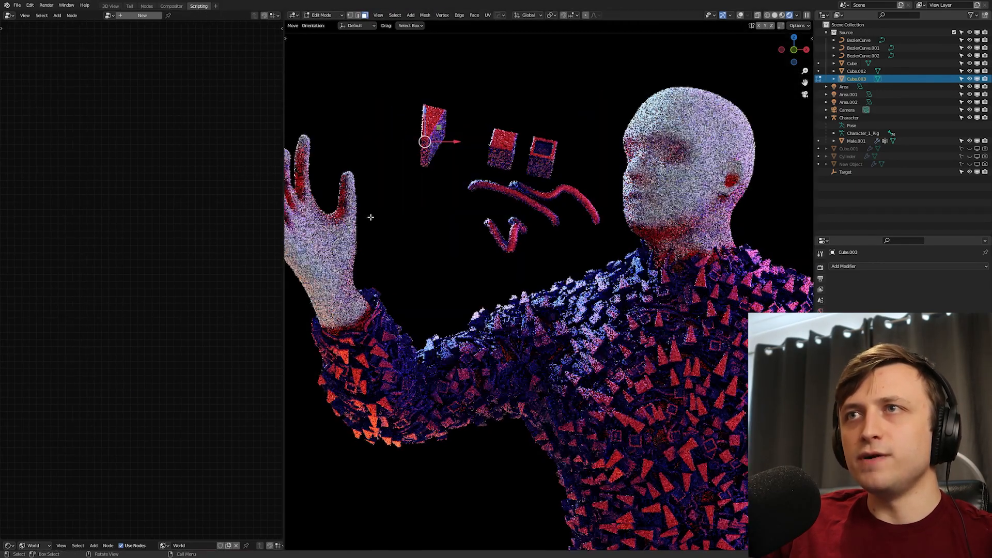
pyautogui.hotkey('shift', 'alt', 'z')
pyautogui.hotkey('ctrl', 'Tab')
pyautogui.click(377, 117)
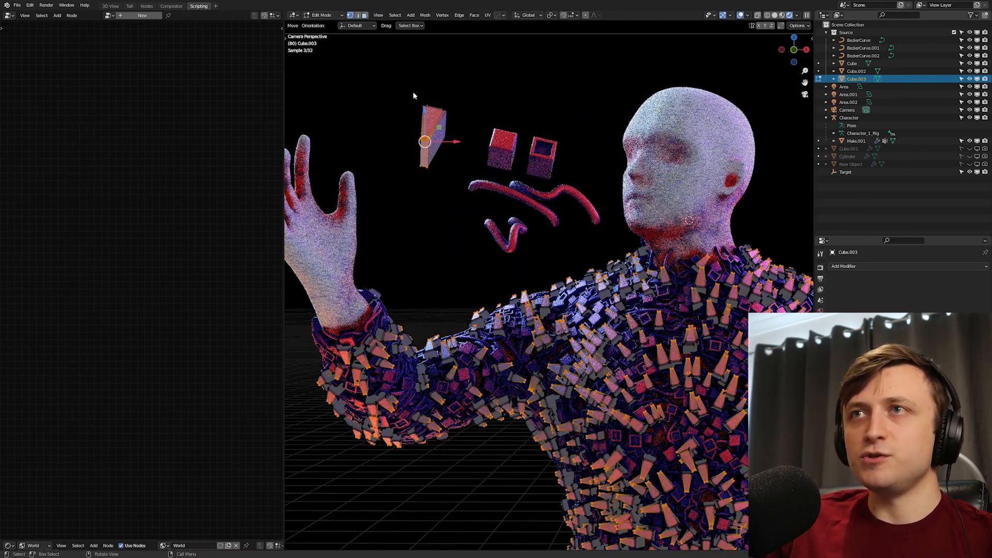
pyautogui.hotkey('shift', 'alt', 'z')
pyautogui.press('e')
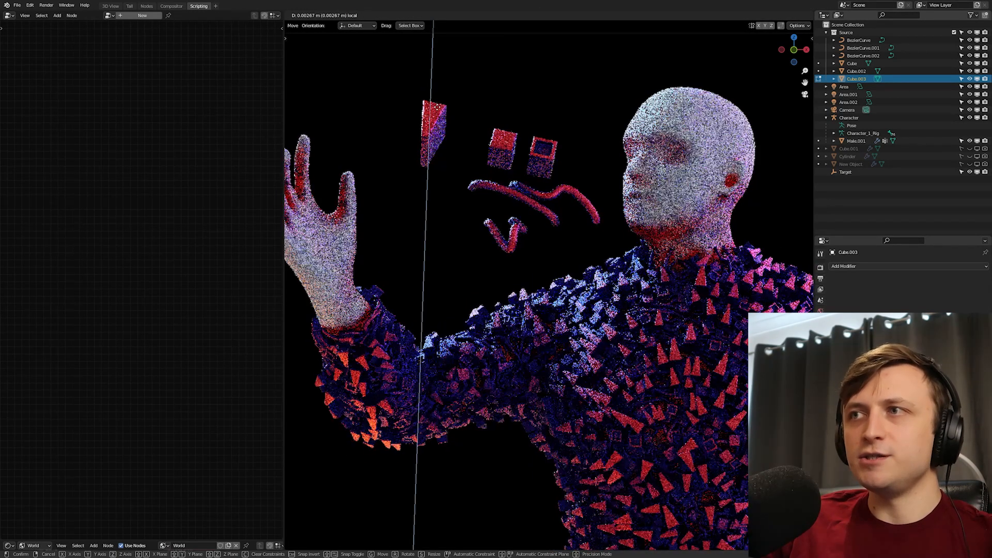
pyautogui.click(438, 107)
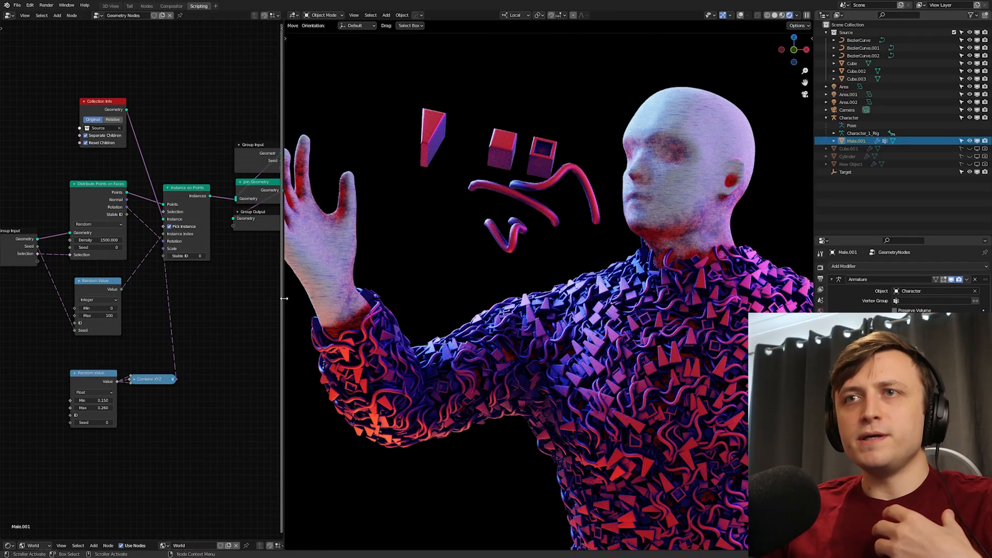
# Step: Widen the node editor and delete Cube.003, Cube and Cube.002 from the Source collection
pyautogui.moveTo(284, 298); pyautogui.dragTo(403, 293)
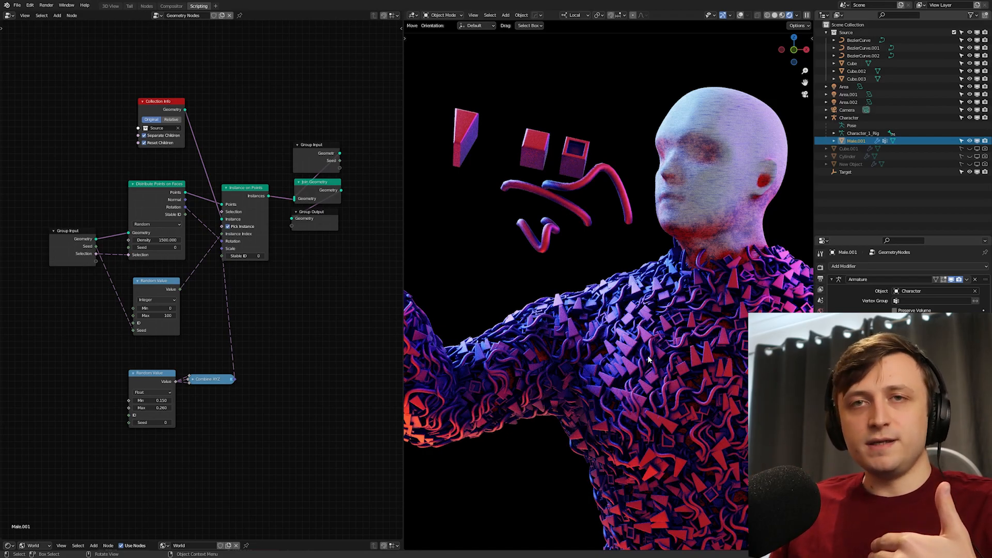
pyautogui.click(461, 137)
pyautogui.press('Delete')
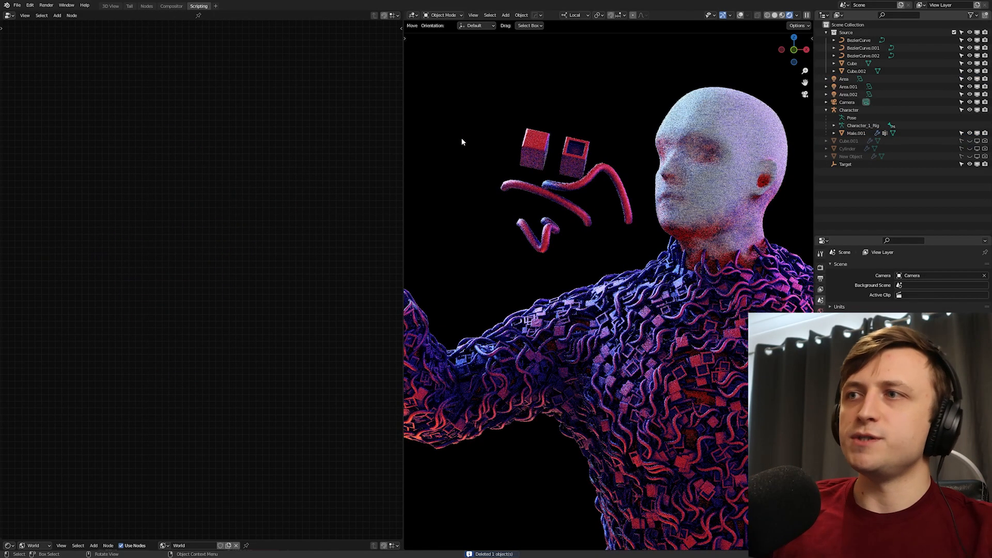
pyautogui.click(540, 151)
pyautogui.press('Delete')
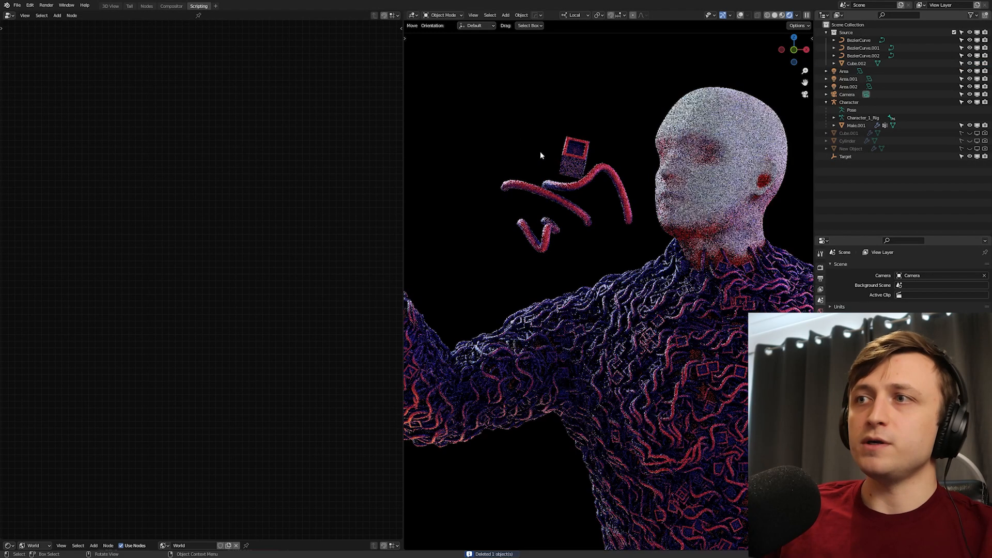
pyautogui.click(585, 162)
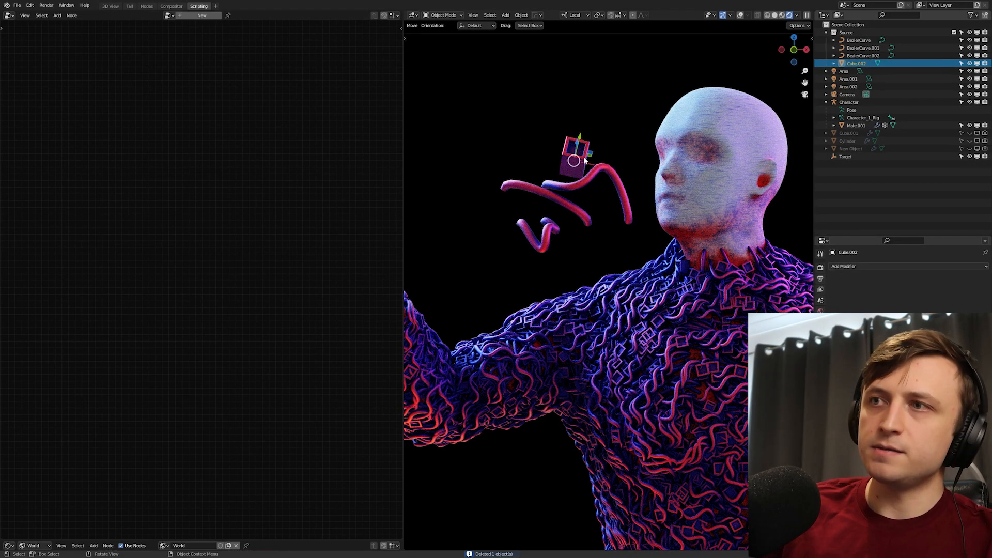
pyautogui.press('Delete')
pyautogui.keyDown('shift'); pyautogui.moveTo(684, 325); pyautogui.dragTo(639, 273, button='middle'); pyautogui.keyUp('shift')
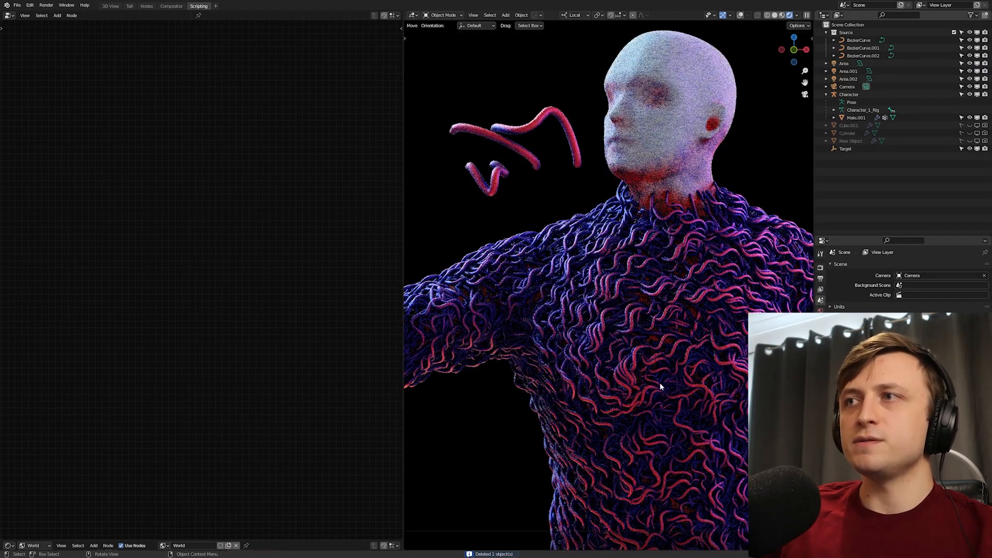
pyautogui.scroll(-1, 659, 381)
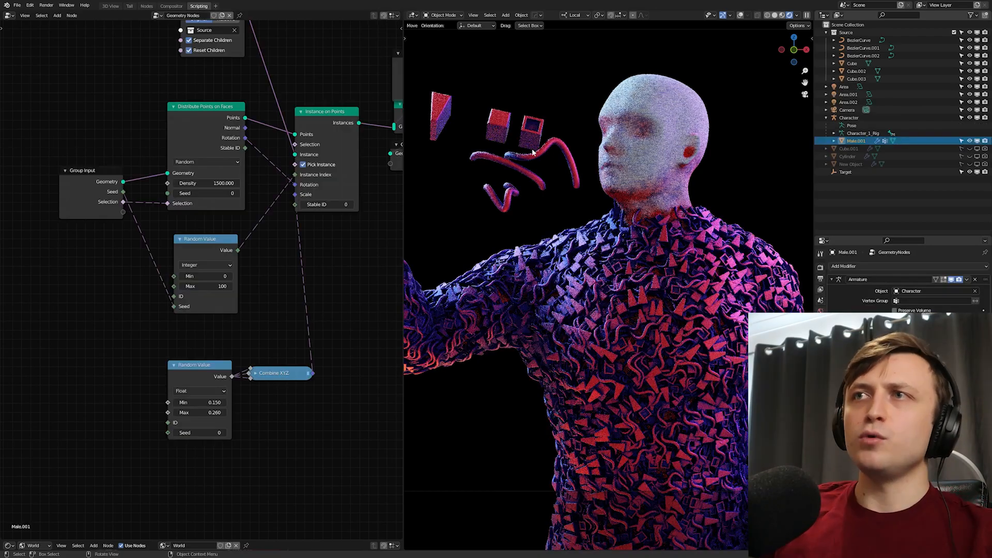
# Step: Delete the three Bezier curves from the Source collection and open the wedge Cube.003 for editing
pyautogui.click(535, 140)
pyautogui.click(547, 145)
pyautogui.keyDown('shift'); pyautogui.click(528, 171); pyautogui.keyUp('shift')
pyautogui.keyDown('shift'); pyautogui.click(514, 195); pyautogui.keyUp('shift')
pyautogui.press('Delete')
pyautogui.click(475, 102)
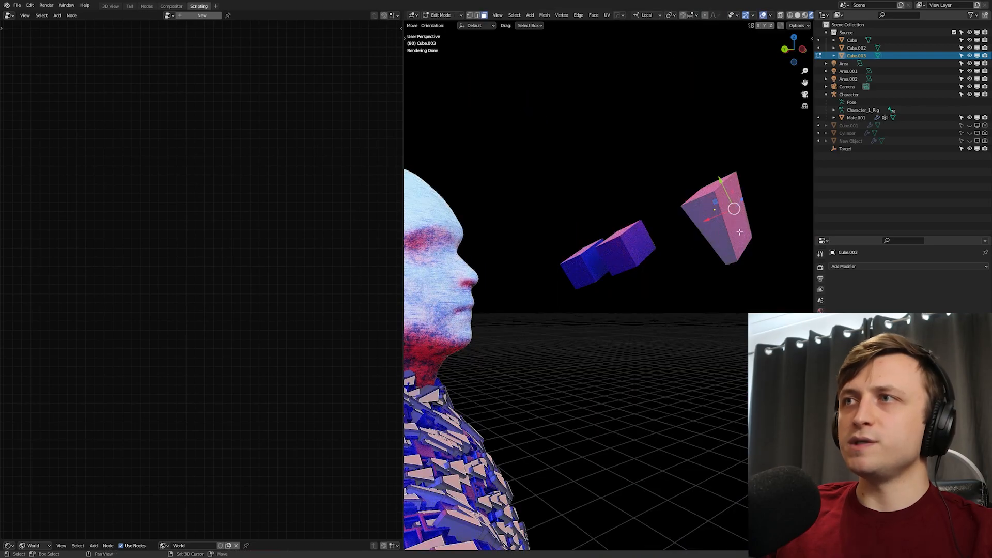
# Step: Inset two opposite faces of the wedge Cube.003 by 0.0327 m and bridge them with LoopTools into a hollow frame
pyautogui.keyDown('shift'); pyautogui.click(709, 233); pyautogui.keyUp('shift')
pyautogui.press('i')
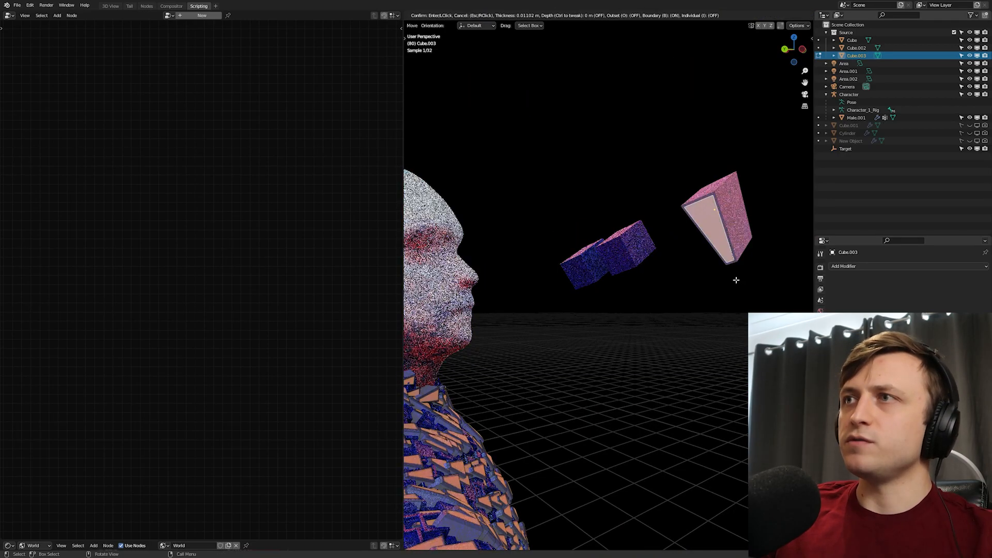
pyautogui.click(733, 279)
pyautogui.rightClick(735, 273)
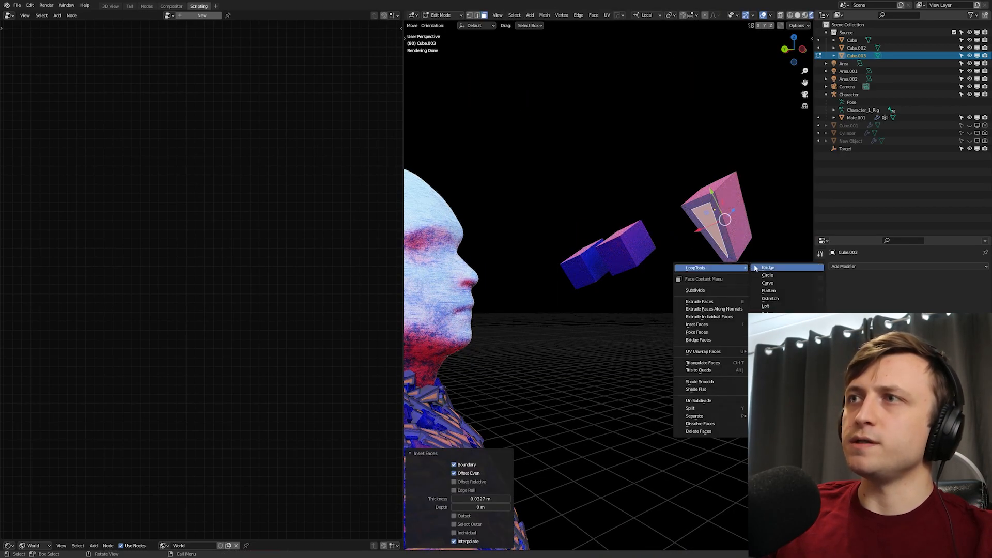
pyautogui.click(756, 267)
pyautogui.press('Tab')
pyautogui.press('KP_0')
pyautogui.hotkey('alt', 'a')
pyautogui.scroll(3, 572, 257)
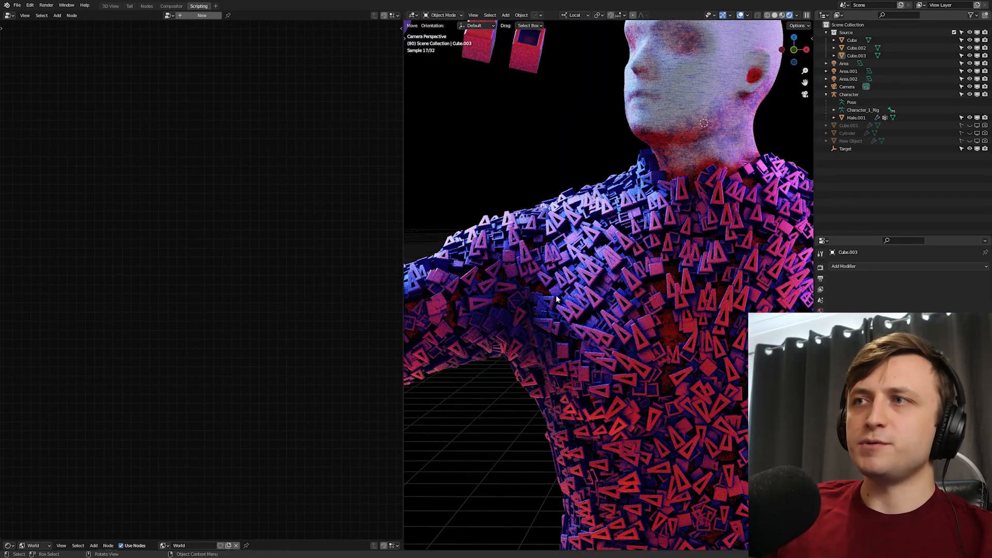
pyautogui.scroll(-5, 637, 305)
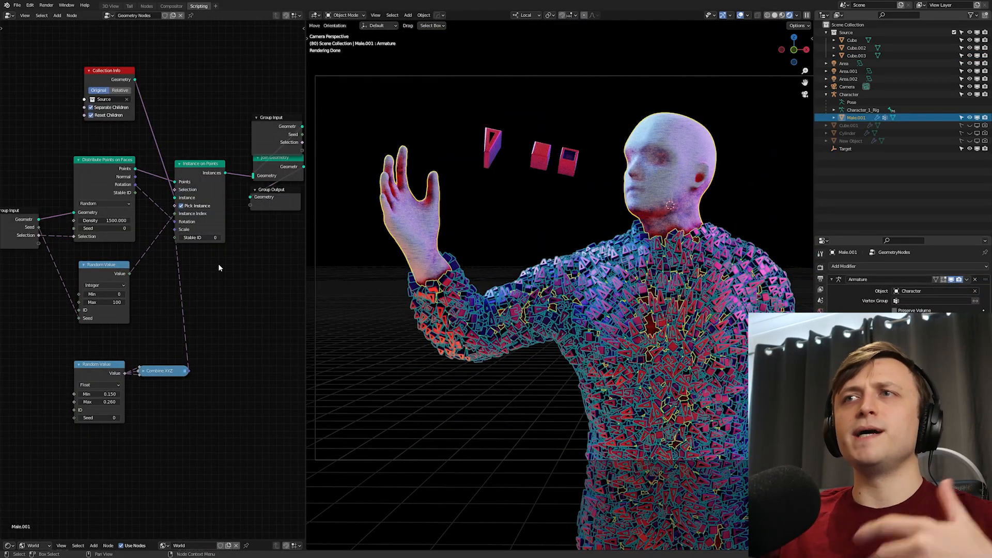
# Step: Remove the Geometry Nodes modifier from the male character mesh
pyautogui.moveTo(672, 315); pyautogui.dragTo(732, 320, button='middle')
pyautogui.click(975, 348)
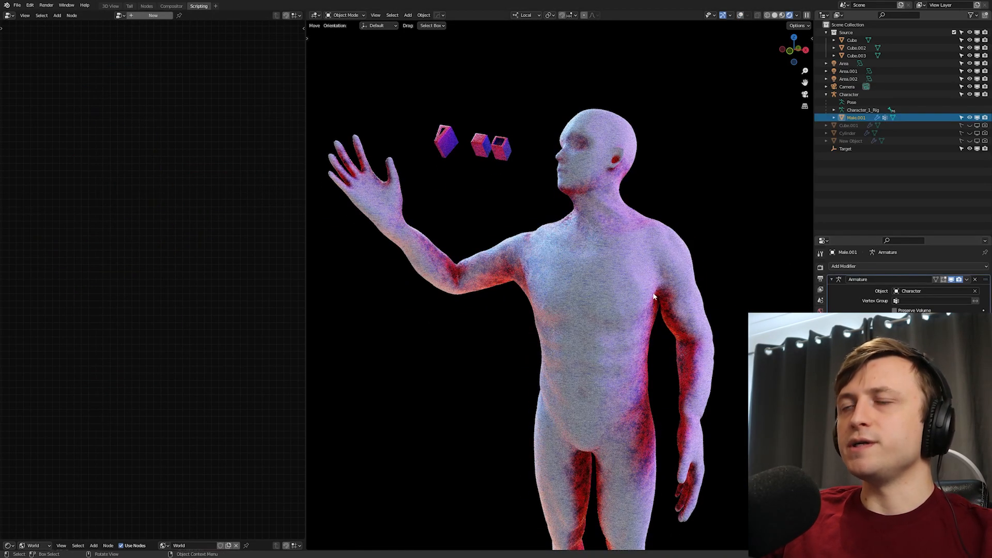
pyautogui.press('z')
pyautogui.click(640, 296)
# Step: Choose the barnacles thumbnail in BY-GEN Surface Effects and apply it to the male character with weight painting
pyautogui.press('n')
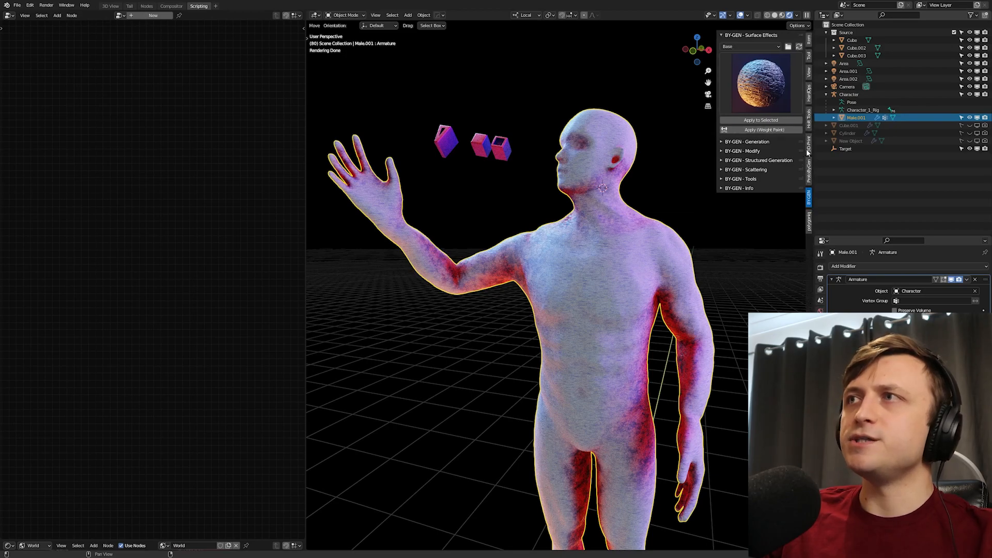
pyautogui.click(757, 85)
pyautogui.click(523, 157)
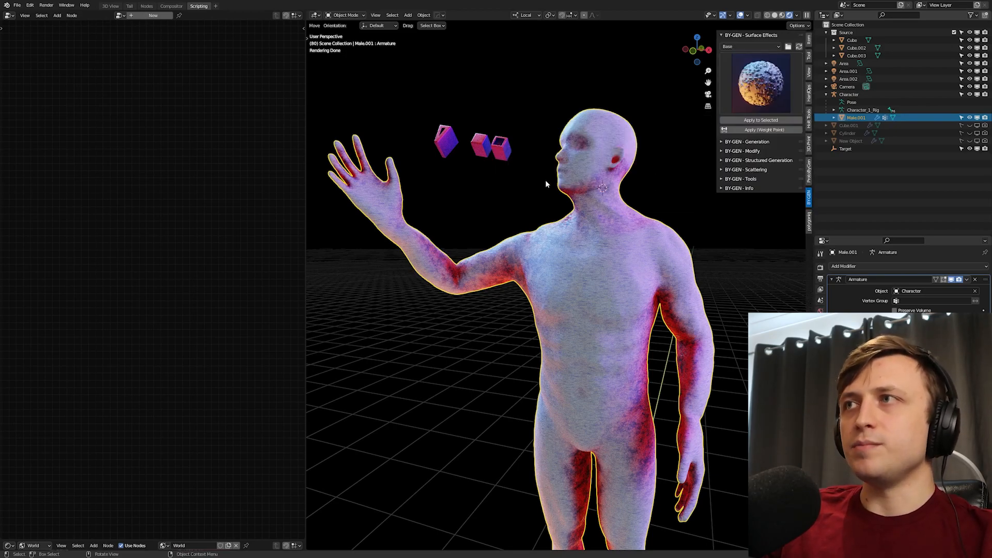
pyautogui.moveTo(544, 180); pyautogui.dragTo(556, 182, button='middle')
pyautogui.click(761, 130)
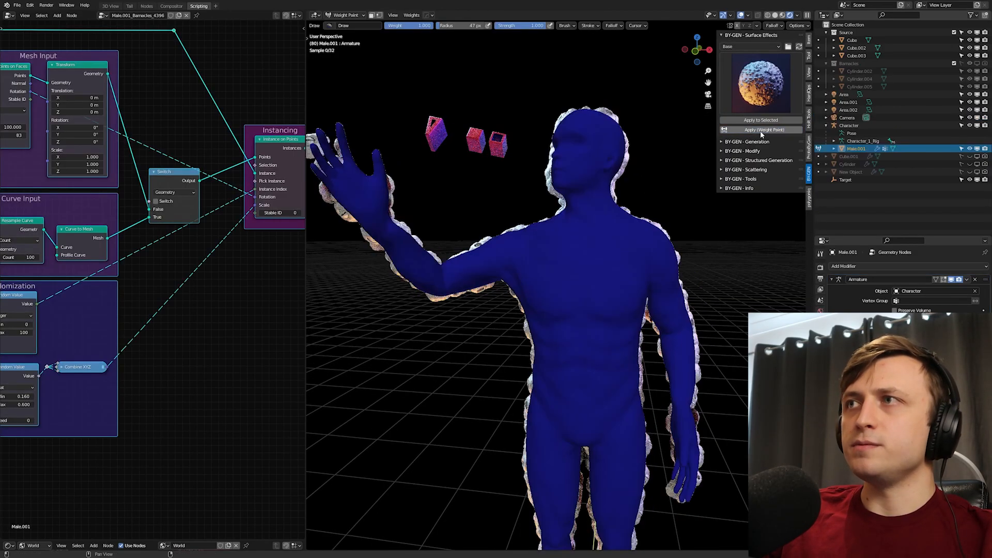
# Step: Paint barnacles onto the character's chest and set the float Random Value's maximum to 0.260
pyautogui.scroll(-1, 588, 279)
pyautogui.moveTo(542, 266)
pyautogui.mouseDown()
pyautogui.moveTo(599, 281)
pyautogui.moveTo(647, 279)
pyautogui.mouseUp()
pyautogui.moveTo(119, 381); pyautogui.dragTo(252, 387, button='middle')
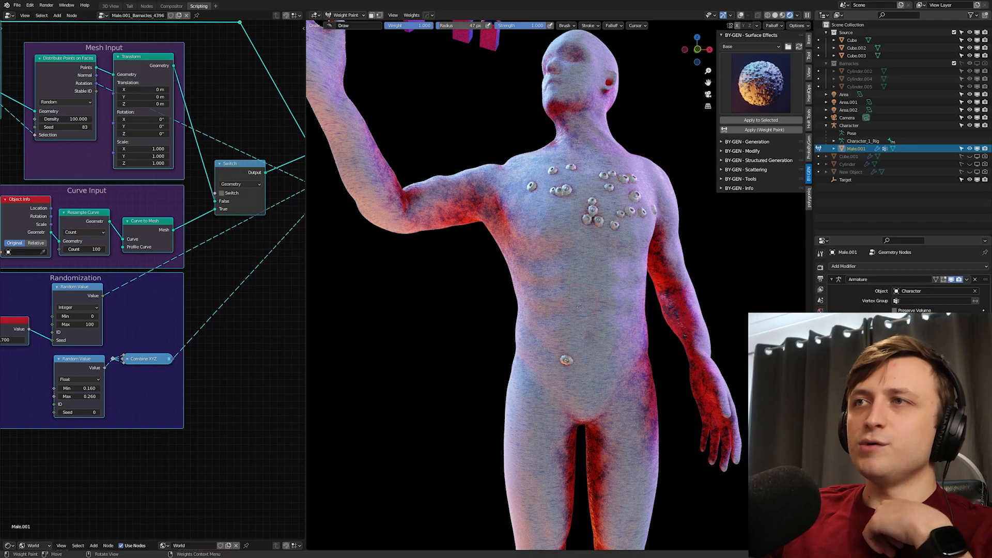
# Step: Paint more barnacles over the character's abdomen, side, raised arm, neck and head
pyautogui.moveTo(617, 390)
pyautogui.mouseDown()
pyautogui.moveTo(581, 277)
pyautogui.moveTo(495, 187)
pyautogui.mouseUp()
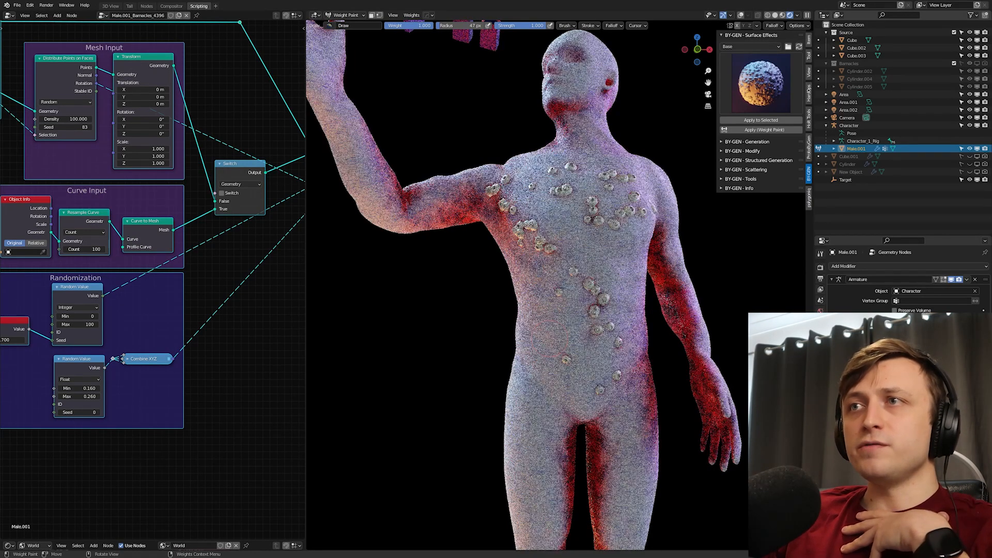
pyautogui.moveTo(366, 146); pyautogui.dragTo(353, 157, button='middle')
pyautogui.moveTo(365, 150)
pyautogui.mouseDown()
pyautogui.moveTo(393, 202)
pyautogui.moveTo(480, 191)
pyautogui.moveTo(596, 83)
pyautogui.mouseUp()
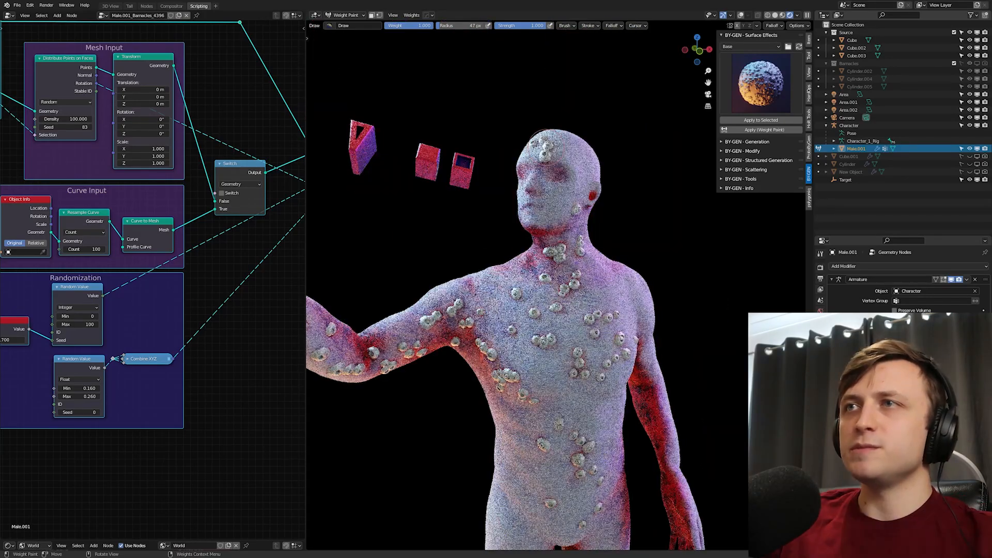
pyautogui.hotkey('shift', 'k')
pyautogui.hotkey('ctrl', 'z')
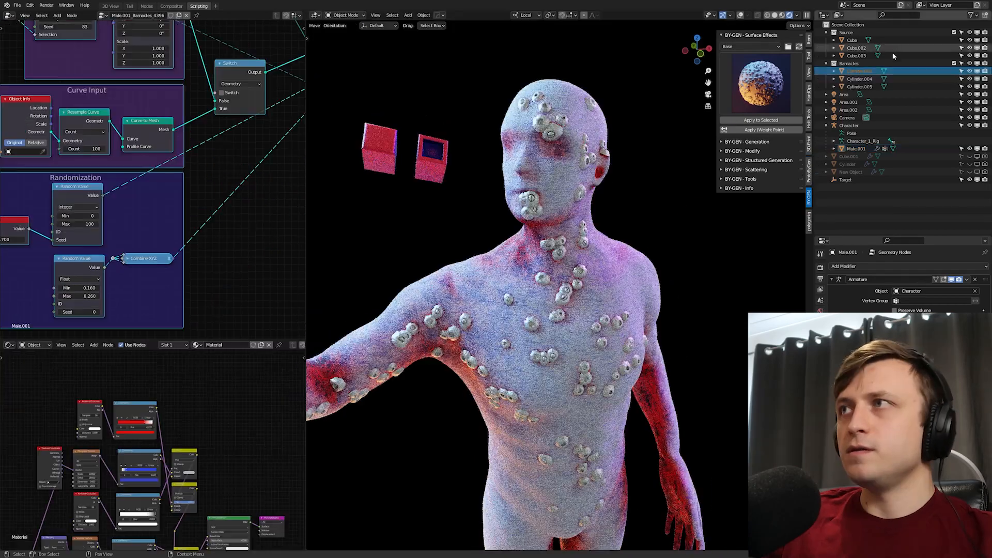
# Step: Select Cylinder.002 in the Barnacles collection and darken the Base Color of its material _PBR.001 to near black
pyautogui.click(859, 71)
pyautogui.scroll(4, 257, 451)
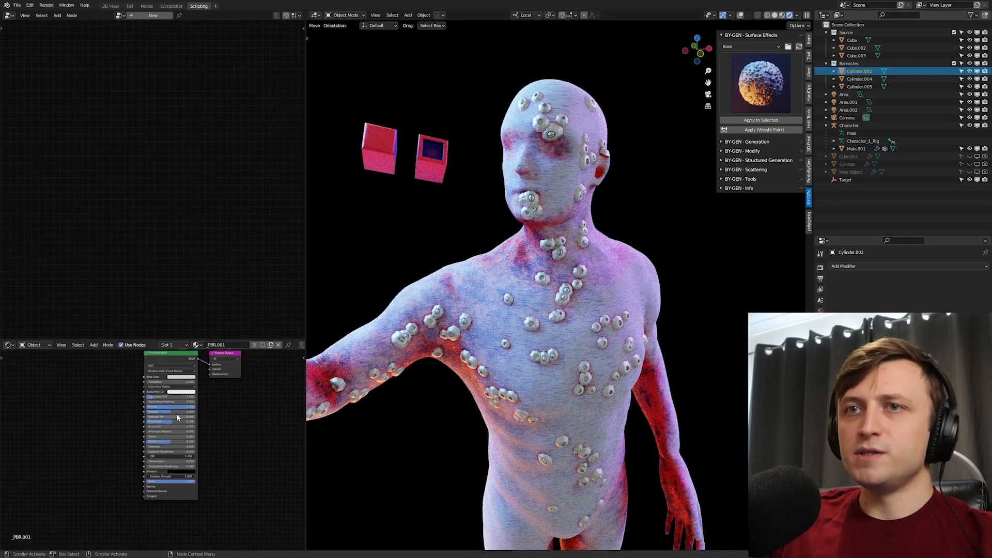
pyautogui.click(202, 389)
pyautogui.moveTo(204, 368)
pyautogui.mouseDown()
pyautogui.moveTo(175, 367)
pyautogui.moveTo(191, 367)
pyautogui.mouseUp()
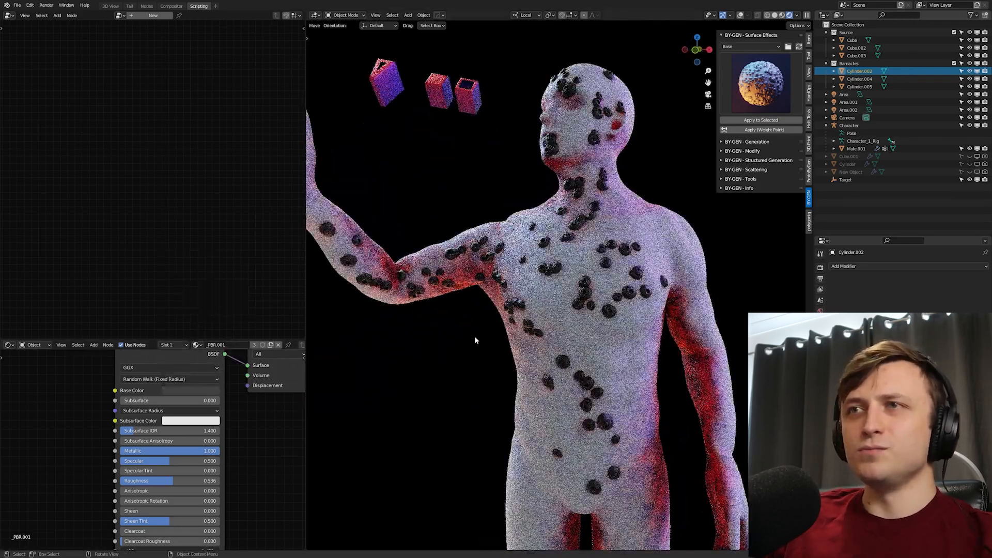
pyautogui.click(201, 390)
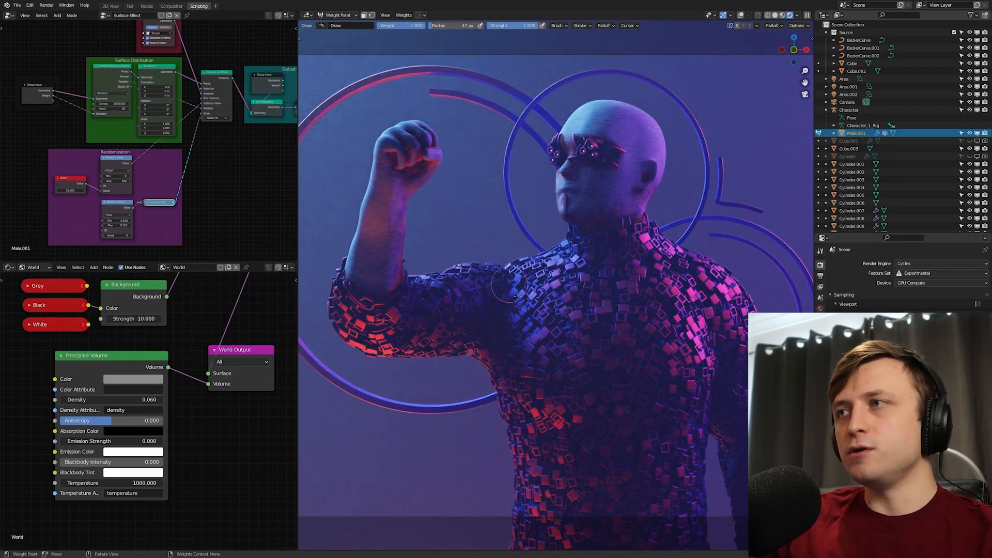
# Step: Select Cube in the Source collection in Object Mode and unlink the Principled Volume from the World Output
pyautogui.click(567, 294)
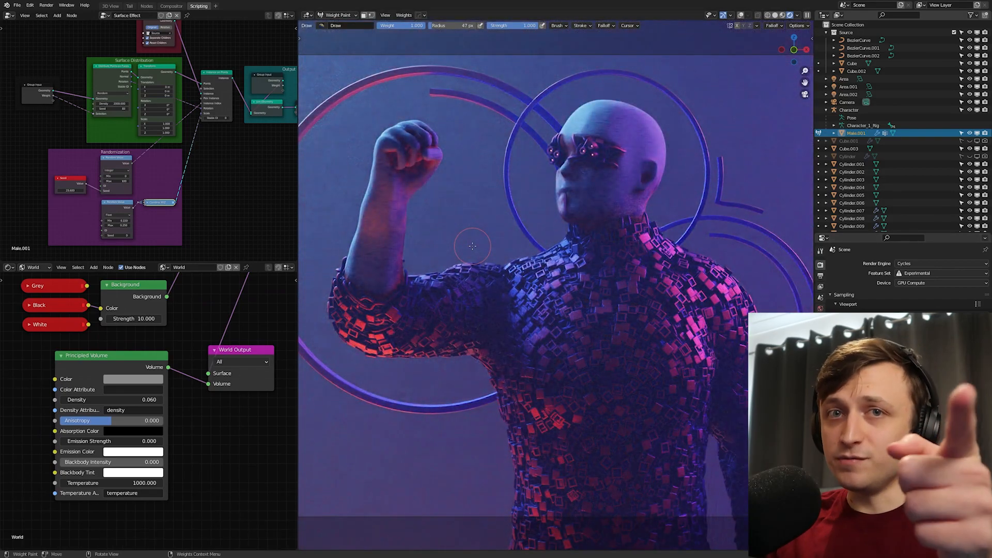
pyautogui.click(333, 15)
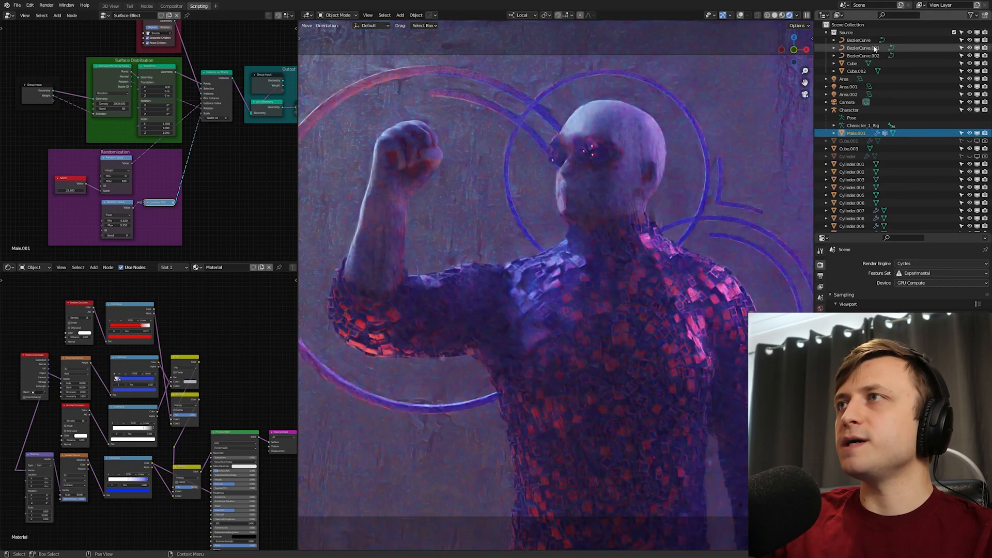
pyautogui.click(860, 40)
pyautogui.click(858, 71)
pyautogui.click(857, 64)
pyautogui.scroll(4, 236, 364)
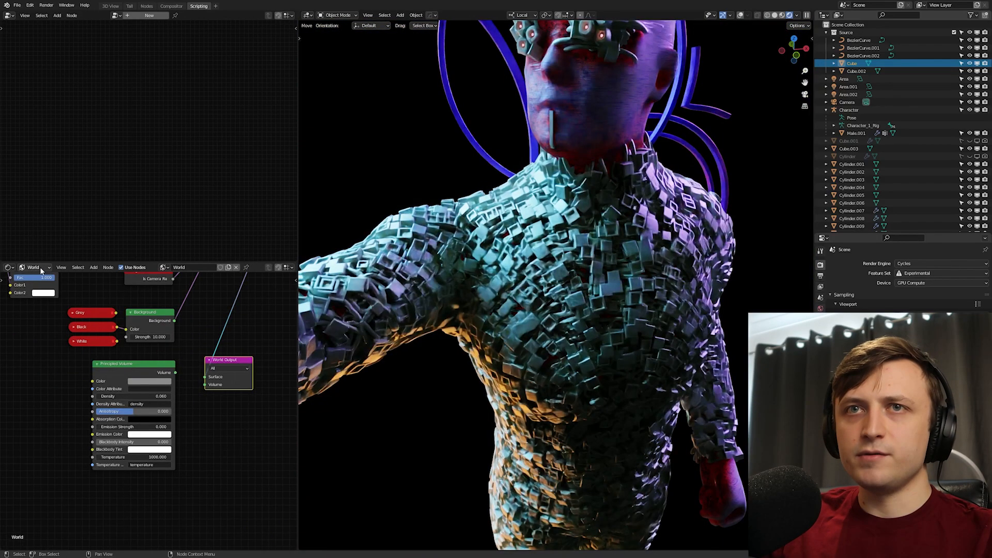
# Step: Show Cube's object material _PBR in the shader editor and widen the node editors
pyautogui.click(28, 267)
pyautogui.click(39, 278)
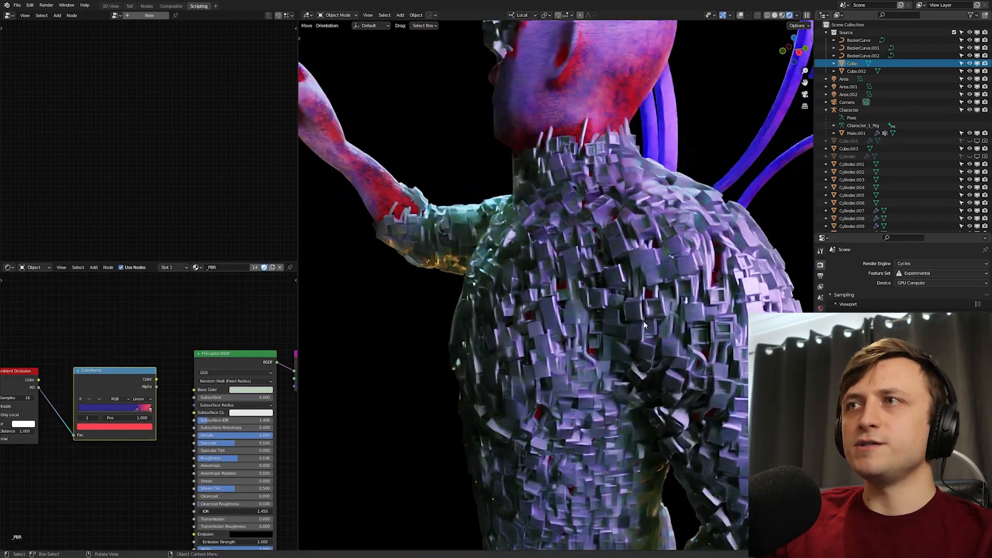
pyautogui.scroll(-2, 643, 321)
pyautogui.moveTo(612, 328); pyautogui.dragTo(656, 328, button='middle')
pyautogui.moveTo(233, 369); pyautogui.dragTo(175, 336, button='middle')
pyautogui.scroll(-1, 174, 335)
pyautogui.moveTo(298, 347); pyautogui.dragTo(343, 347)
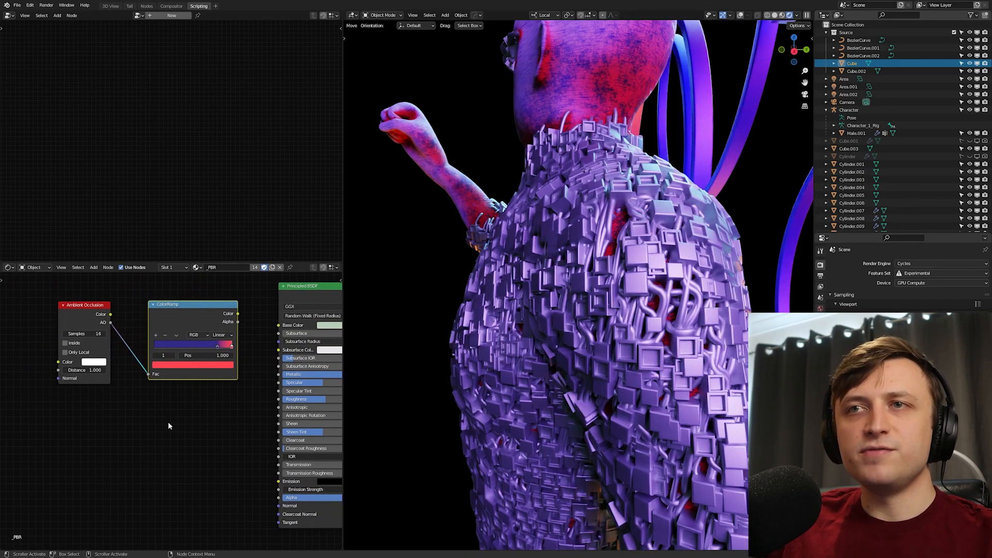
# Step: Add a second Ambient Occlusion node below the existing one in the _PBR material
pyautogui.moveTo(133, 439); pyautogui.dragTo(132, 421, button='middle')
pyautogui.hotkey('shift', 'a')
pyautogui.click(124, 410)
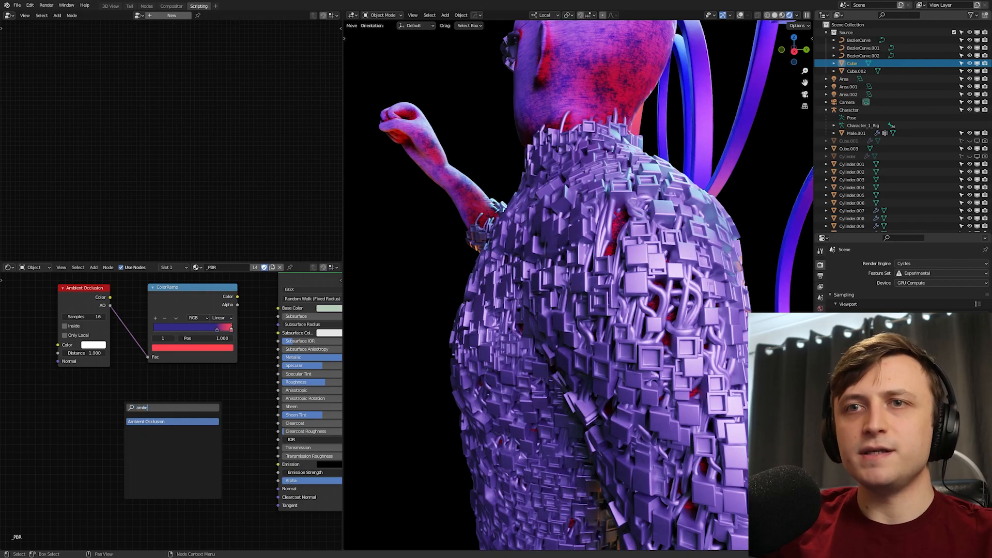
pyautogui.press('Return')
pyautogui.click(40, 387)
# Step: Add a ColorRamp beside the new Ambient Occlusion node and link the AO output to its Fac input
pyautogui.hotkey('shift', 'a')
pyautogui.click(148, 395)
pyautogui.write('ra')
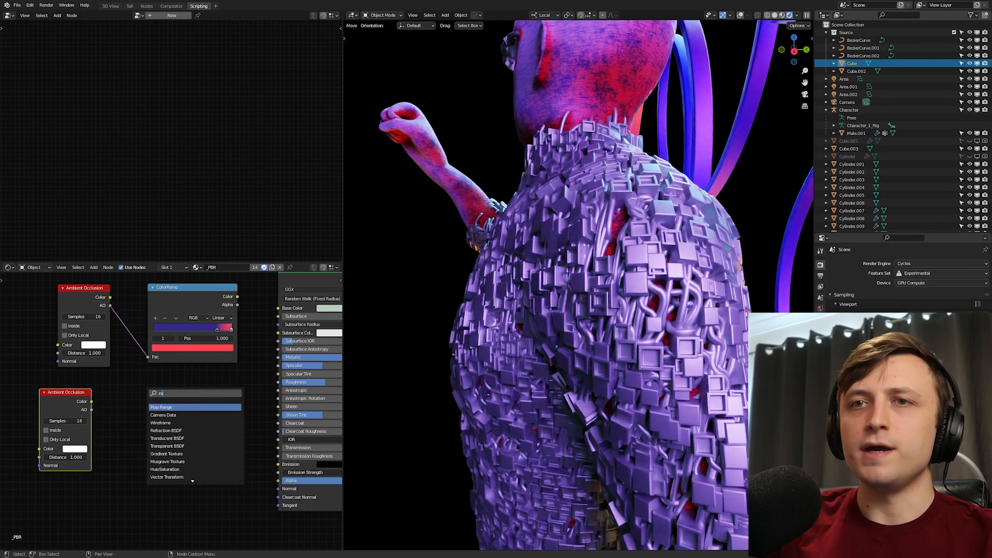
pyautogui.write('mp')
pyautogui.press('Return')
pyautogui.click(145, 394)
pyautogui.moveTo(92, 410); pyautogui.dragTo(144, 467)
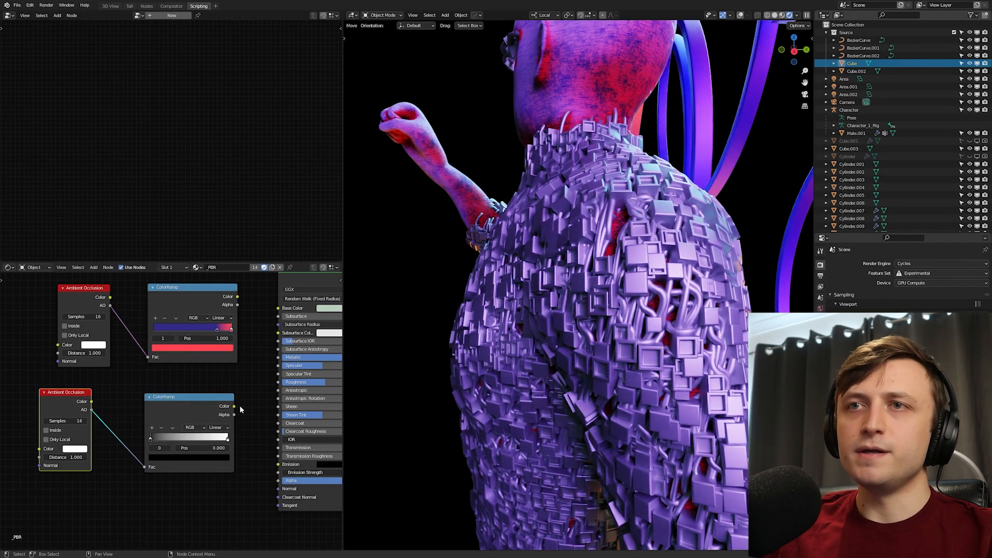
# Step: Link the new ColorRamp's Color to the Principled BSDF Base Color and move its black stop to position 0.636
pyautogui.moveTo(240, 406); pyautogui.dragTo(187, 438, button='middle')
pyautogui.moveTo(232, 340); pyautogui.dragTo(235, 337)
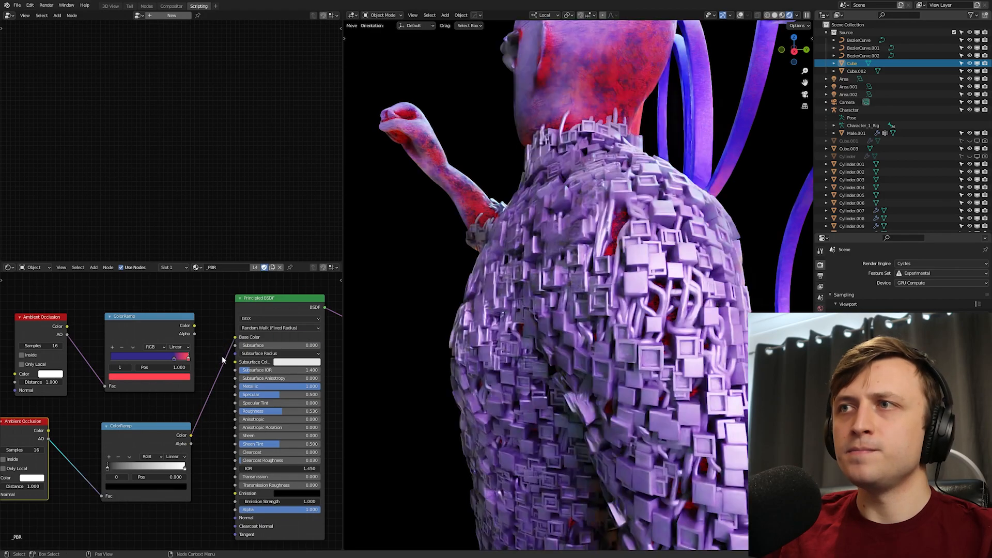
pyautogui.scroll(1, 155, 439)
pyautogui.moveTo(135, 462); pyautogui.dragTo(185, 463)
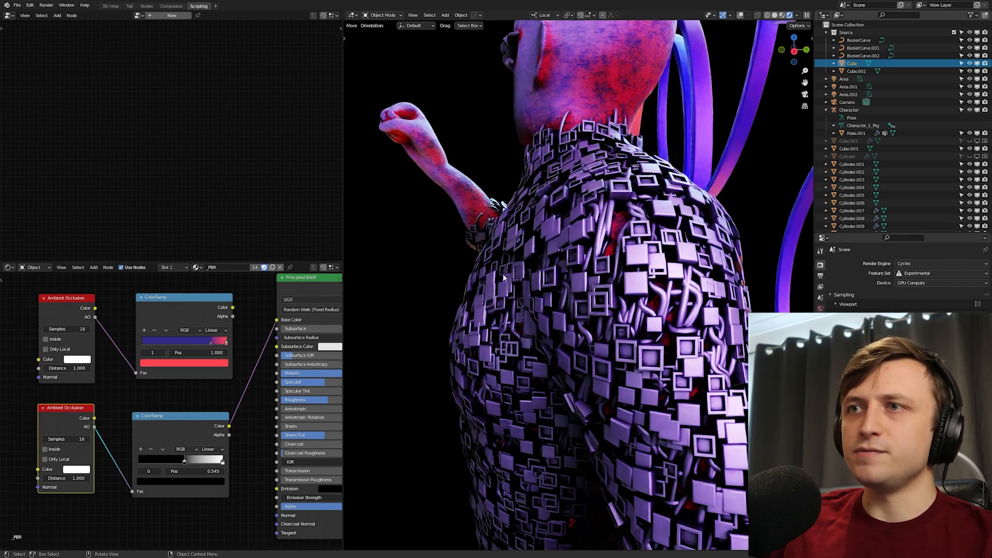
pyautogui.moveTo(185, 458)
pyautogui.mouseDown()
pyautogui.moveTo(148, 461)
pyautogui.moveTo(214, 459)
pyautogui.moveTo(191, 463)
pyautogui.mouseUp()
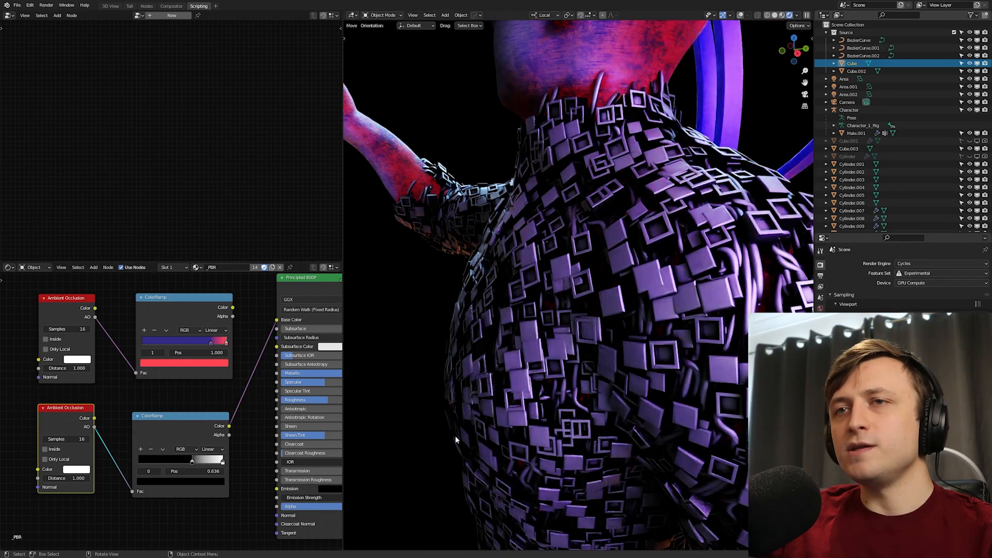
pyautogui.moveTo(594, 408); pyautogui.dragTo(517, 417, button='middle')
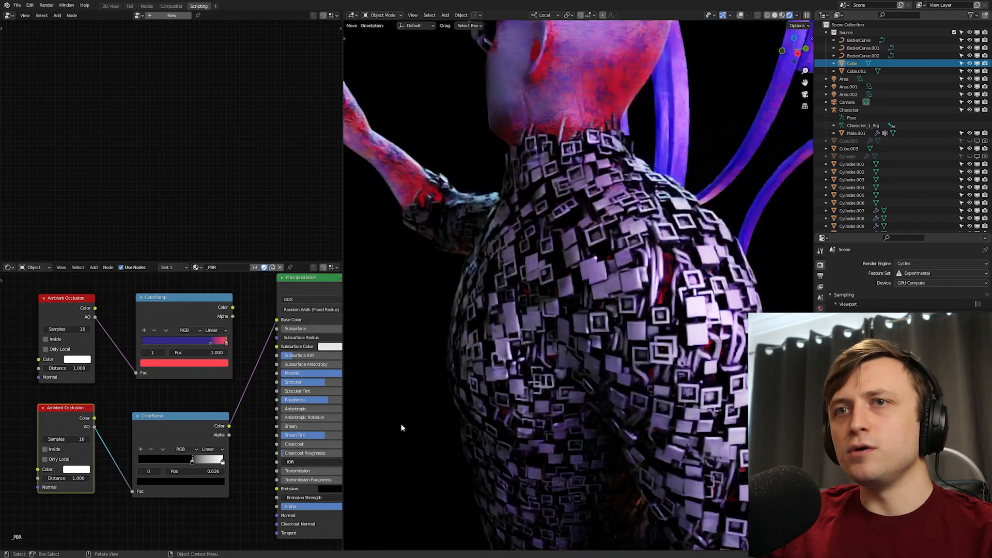
# Step: Add a ColorRamp stop at position 0.818 and colour it blue
pyautogui.click(140, 449)
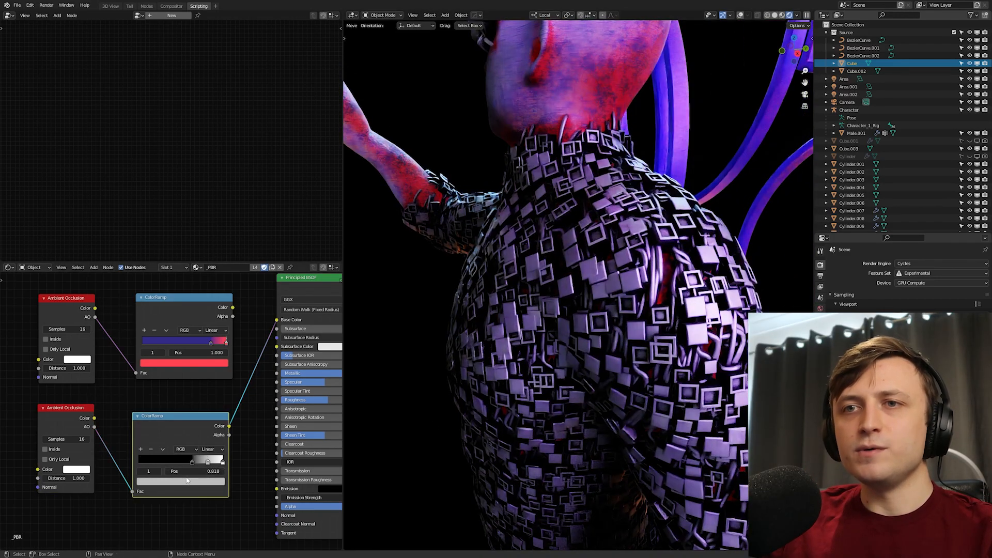
pyautogui.click(180, 481)
pyautogui.moveTo(207, 381); pyautogui.dragTo(206, 365)
pyautogui.moveTo(621, 322); pyautogui.dragTo(694, 285, button='middle')
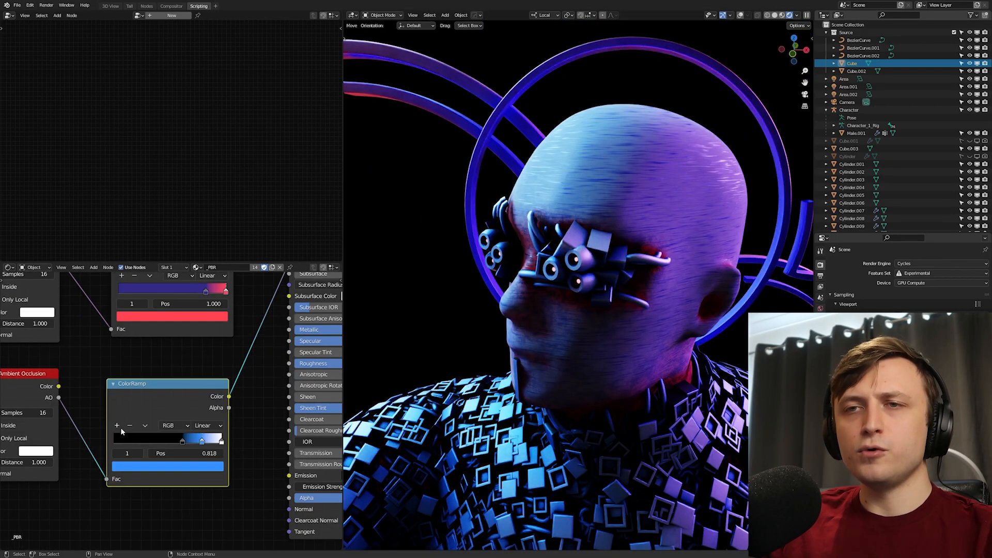
# Step: Add another ColorRamp stop, colour it bright red and move it to position 0.973
pyautogui.click(117, 425)
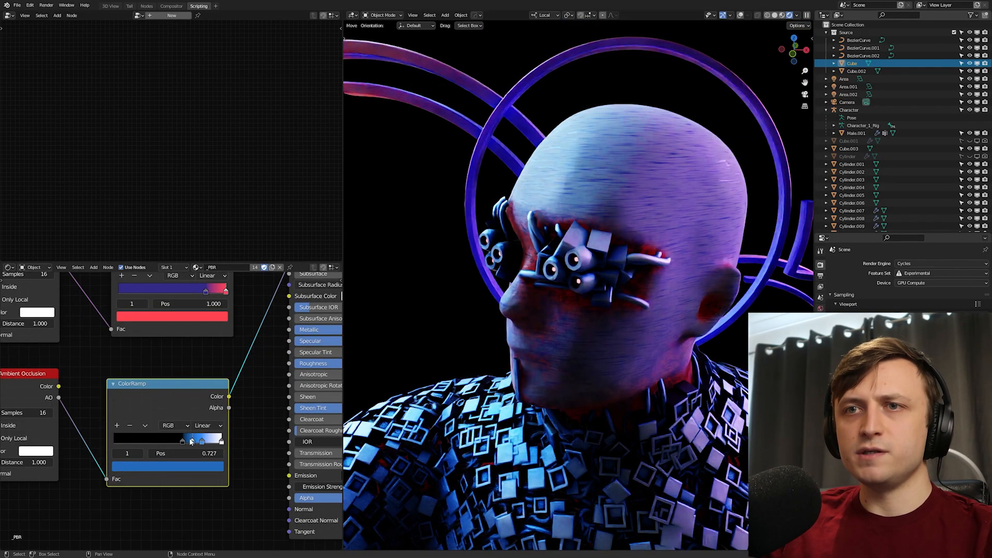
pyautogui.moveTo(209, 443); pyautogui.dragTo(211, 443)
pyautogui.click(201, 467)
pyautogui.moveTo(164, 369); pyautogui.dragTo(158, 397)
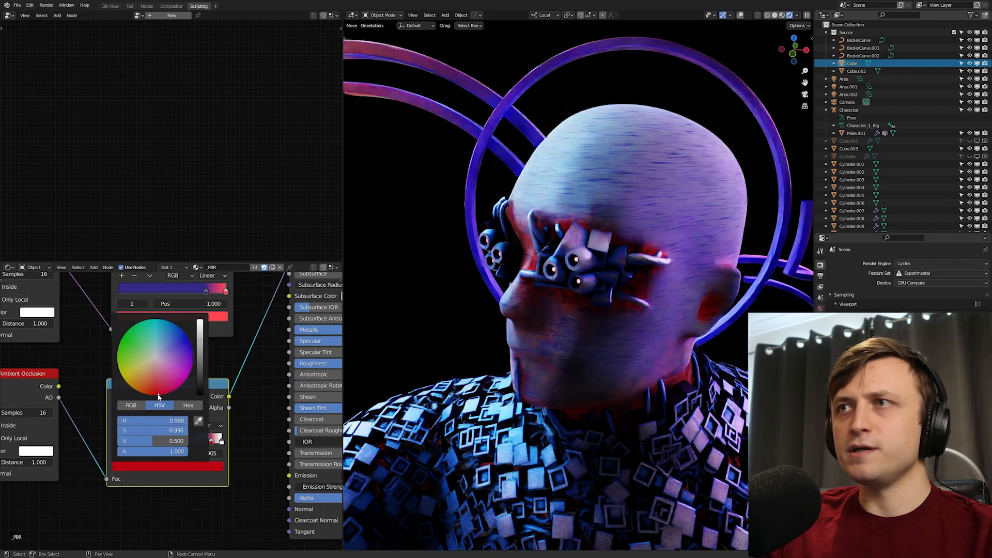
pyautogui.moveTo(202, 330); pyautogui.dragTo(201, 317)
pyautogui.moveTo(211, 443); pyautogui.dragTo(218, 442)
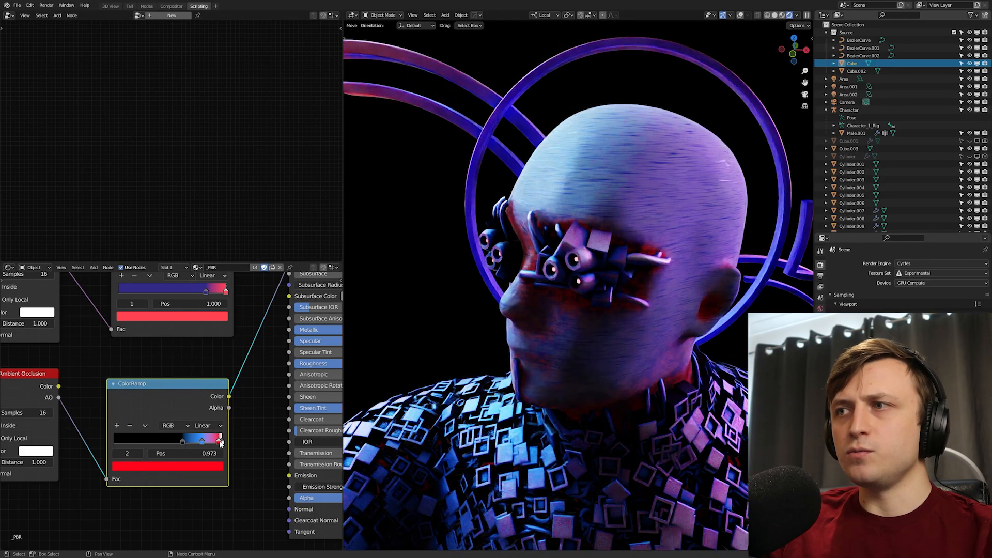
# Step: Delete the white end stop from the new ColorRamp
pyautogui.scroll(-1, 624, 467)
pyautogui.moveTo(625, 467); pyautogui.dragTo(594, 455, button='middle')
pyautogui.click(221, 441)
pyautogui.click(130, 426)
# Step: Relink the Principled Volume to the World Output and return to the camera view
pyautogui.press('KP_0')
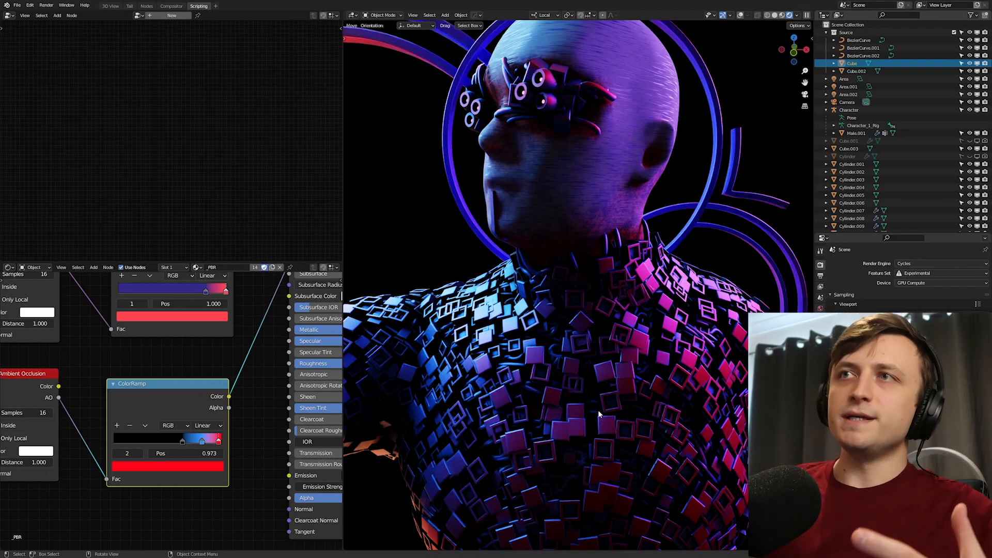
pyautogui.moveTo(599, 410); pyautogui.dragTo(562, 392, button='middle')
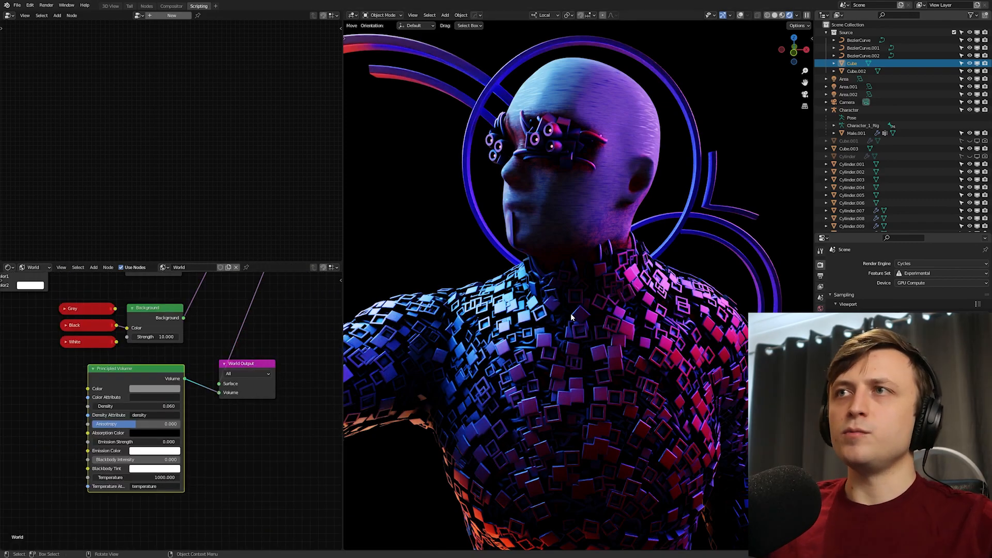
pyautogui.press('KP_0')
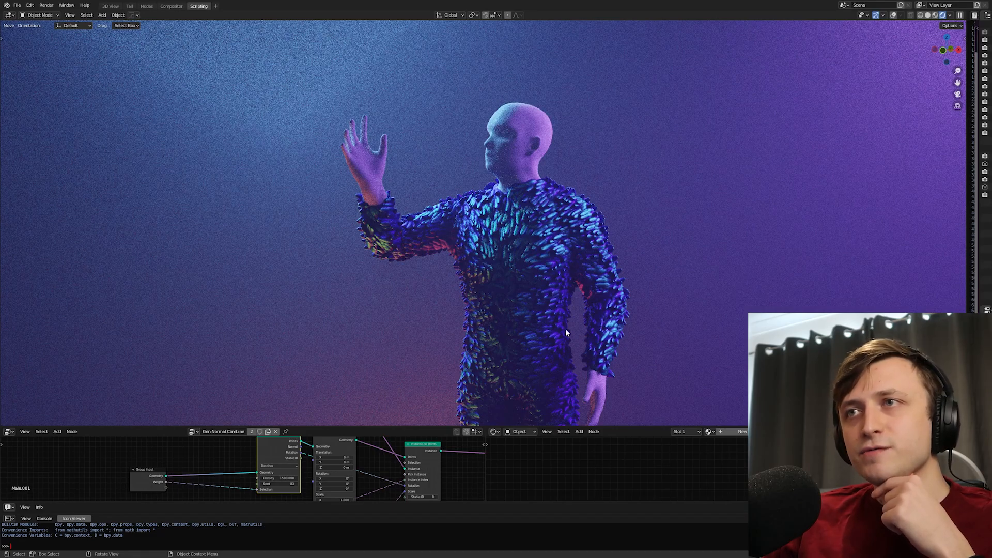
pyautogui.moveTo(565, 329); pyautogui.dragTo(519, 343, button='middle')
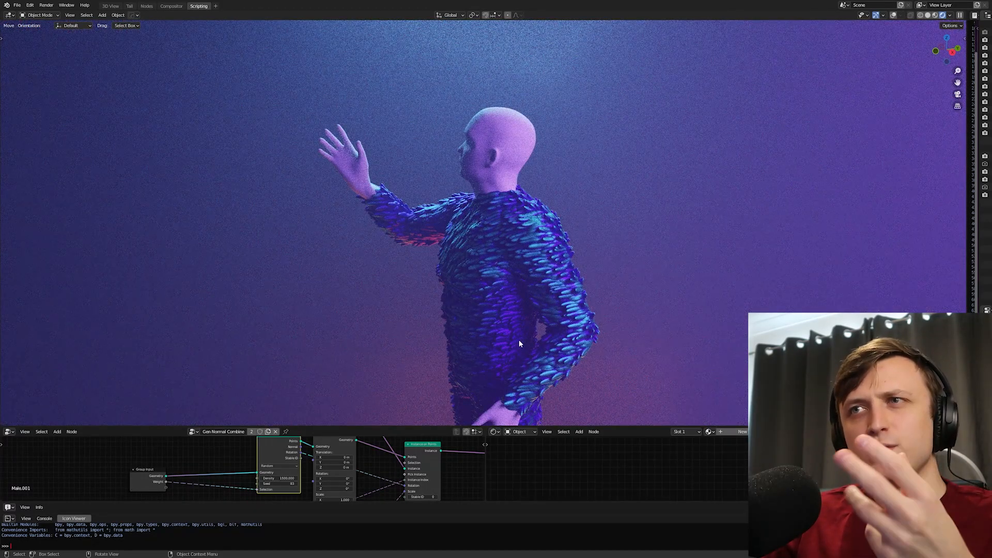
pyautogui.moveTo(520, 344); pyautogui.dragTo(448, 338, button='middle')
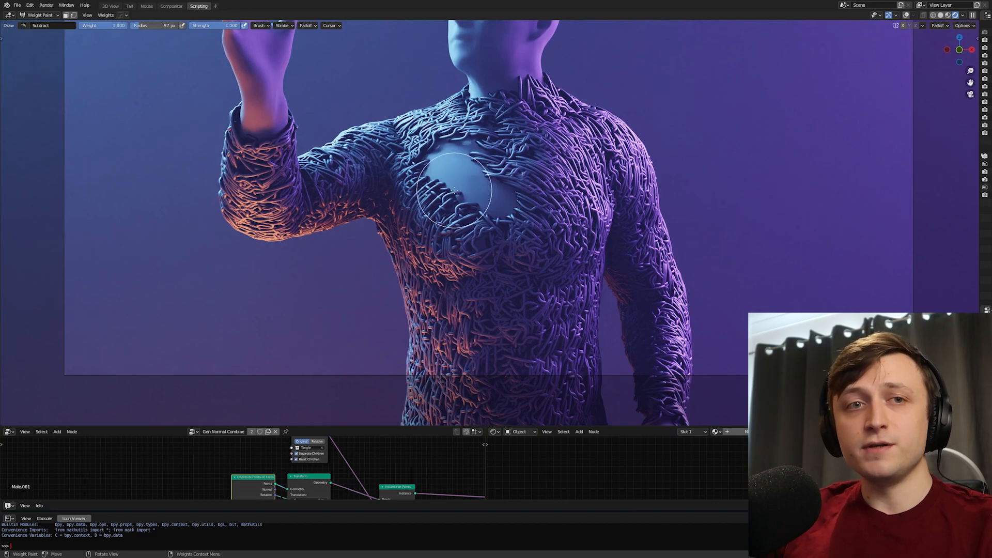
# Step: Enlarge the Subtract weight brush to a radius of 154 px and remove the strands across the character's chest
pyautogui.press('f')
pyautogui.click(478, 192)
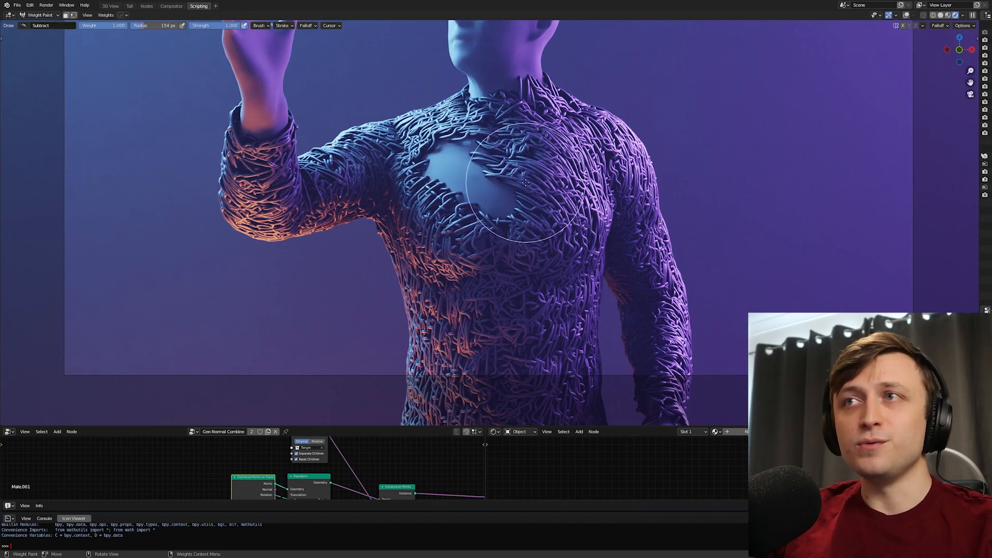
pyautogui.moveTo(568, 161)
pyautogui.mouseDown()
pyautogui.moveTo(536, 195)
pyautogui.moveTo(532, 261)
pyautogui.moveTo(529, 172)
pyautogui.moveTo(518, 173)
pyautogui.mouseUp()
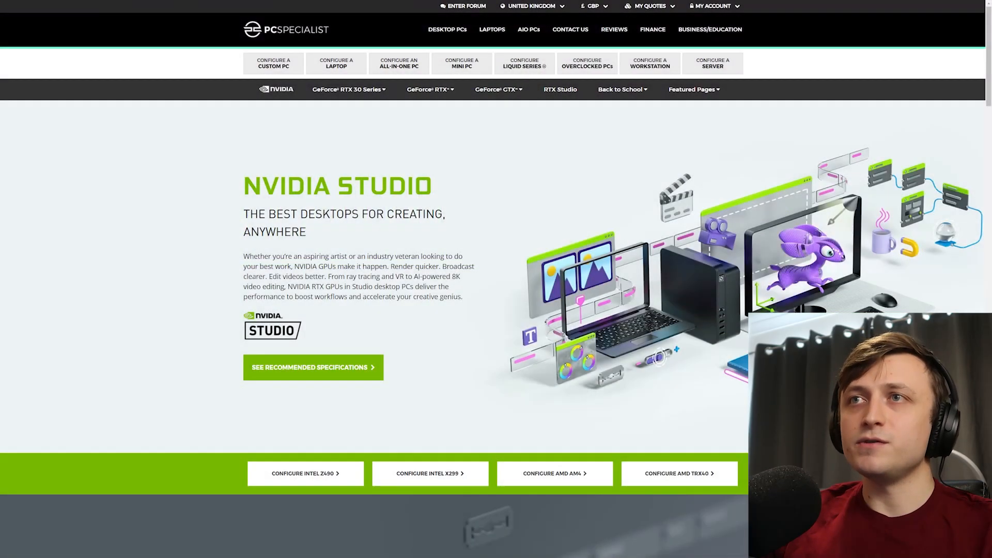
# Step: Switch to the PCSpecialist website and look through its NVIDIA Studio page
pyautogui.middleClick(927, 77)
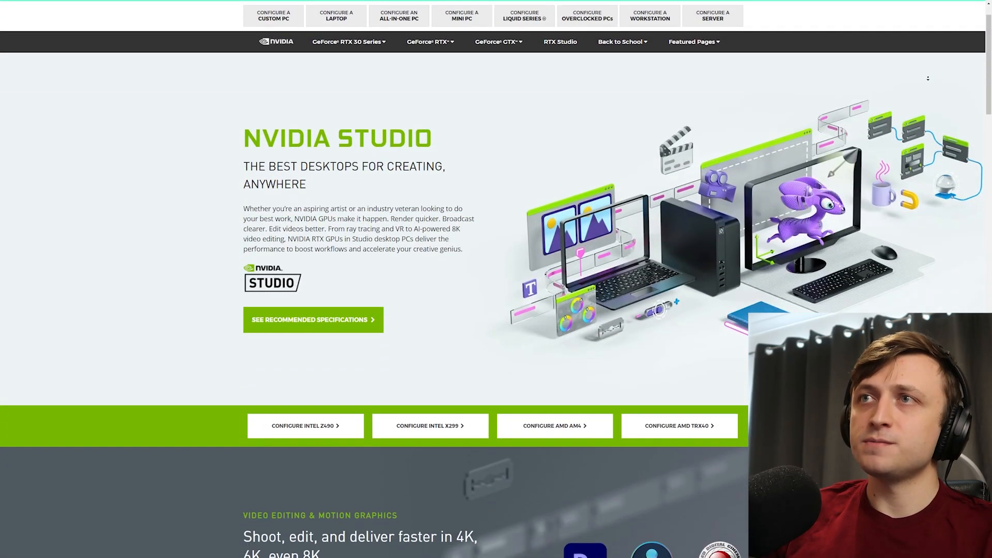